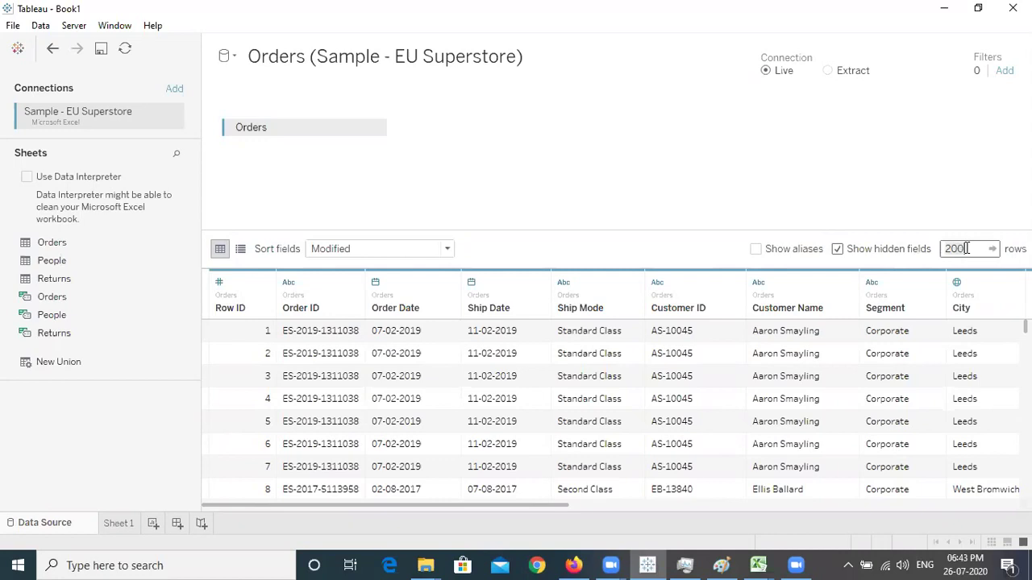
Step: Limit the data preview grid of the Orders table to 100 rows
{"action": "key", "text": "BackSpace"}
{"action": "key", "text": "BackSpace"}
{"action": "key", "text": "BackSpace"}
{"action": "type", "text": "100"}
{"action": "key", "text": "Return"}
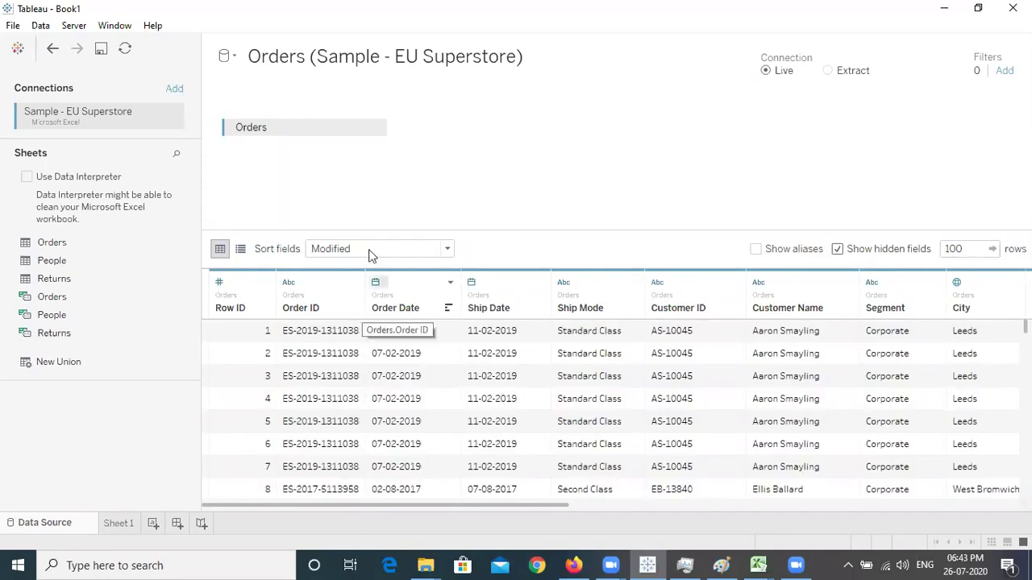
{"action": "left_click", "coordinate": [378, 251]}
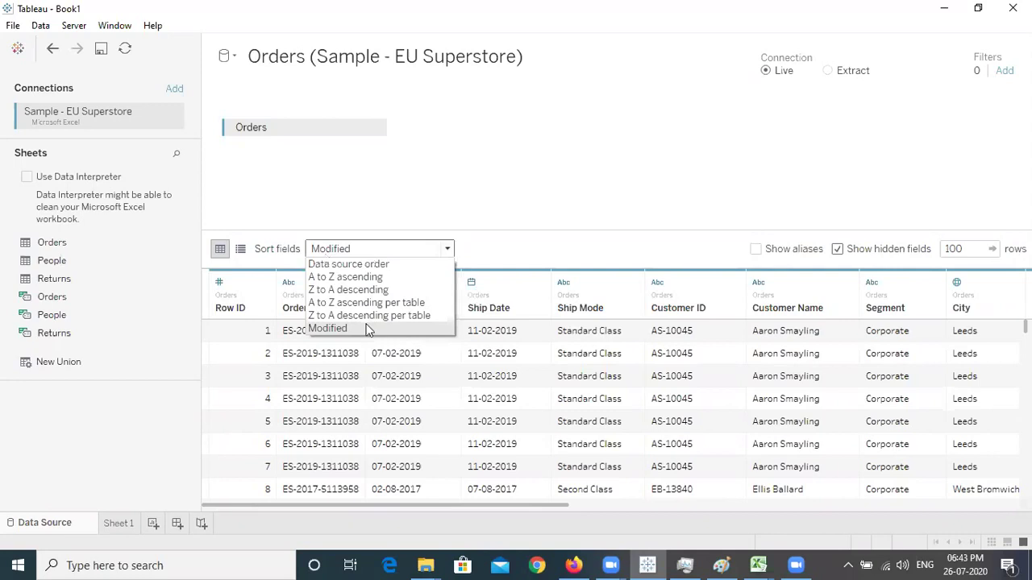
{"action": "left_click", "coordinate": [575, 172]}
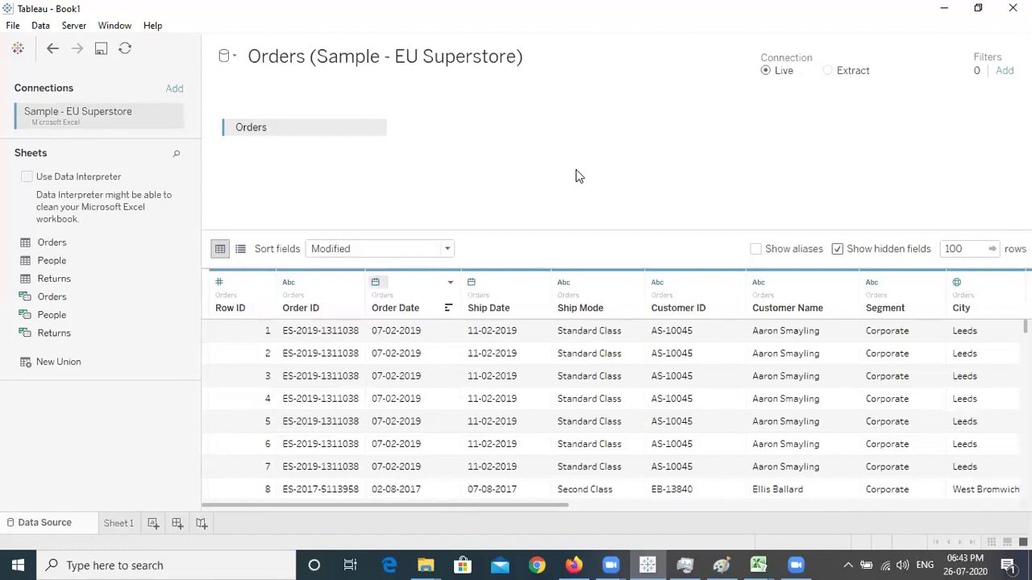
{"action": "left_click", "coordinate": [372, 250]}
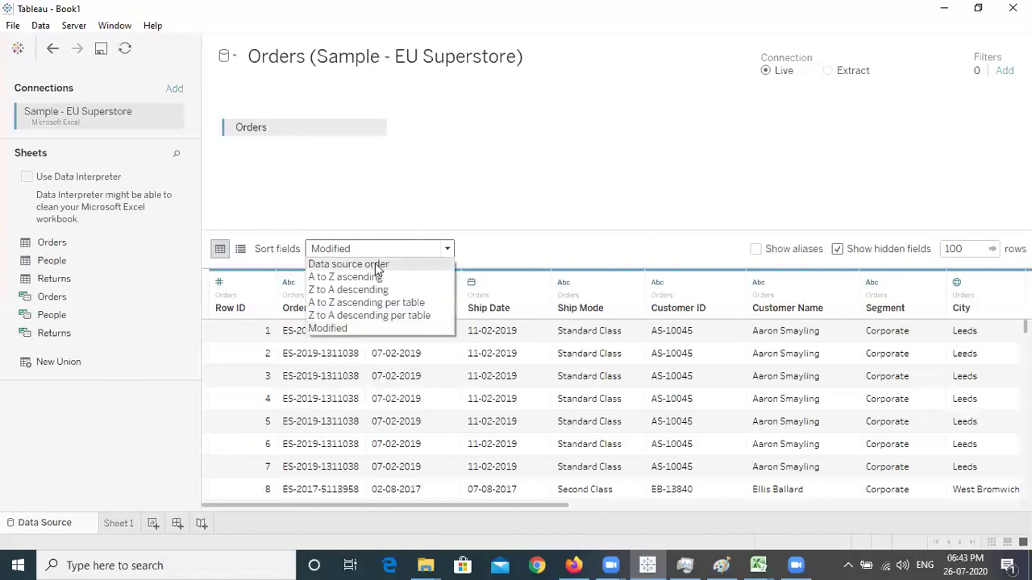
Step: Switch to the Sample - EU Superstore workbook in Excel and examine the Order Date column's original row and column order
{"action": "left_click", "coordinate": [758, 556]}
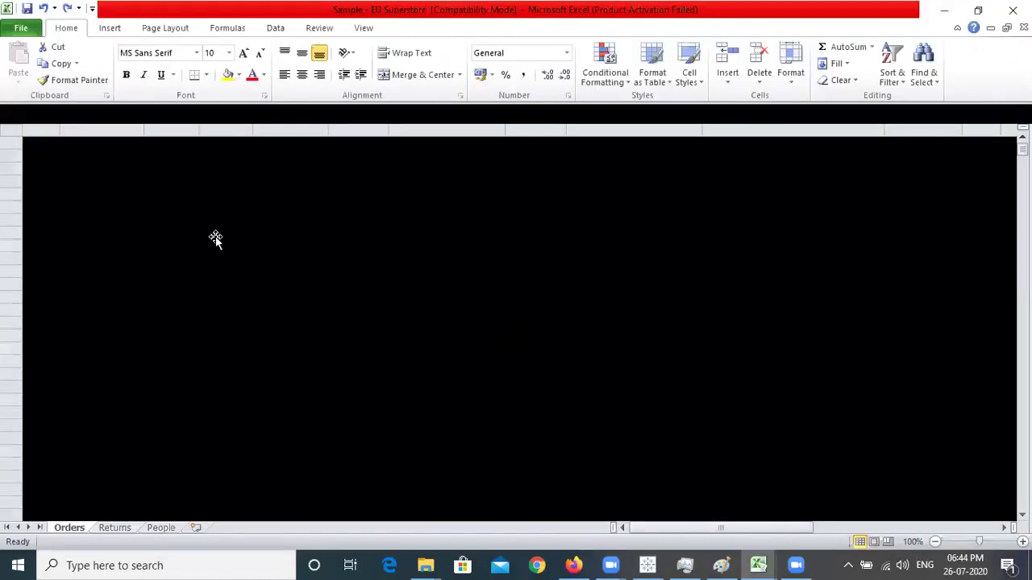
{"action": "left_click", "coordinate": [215, 238]}
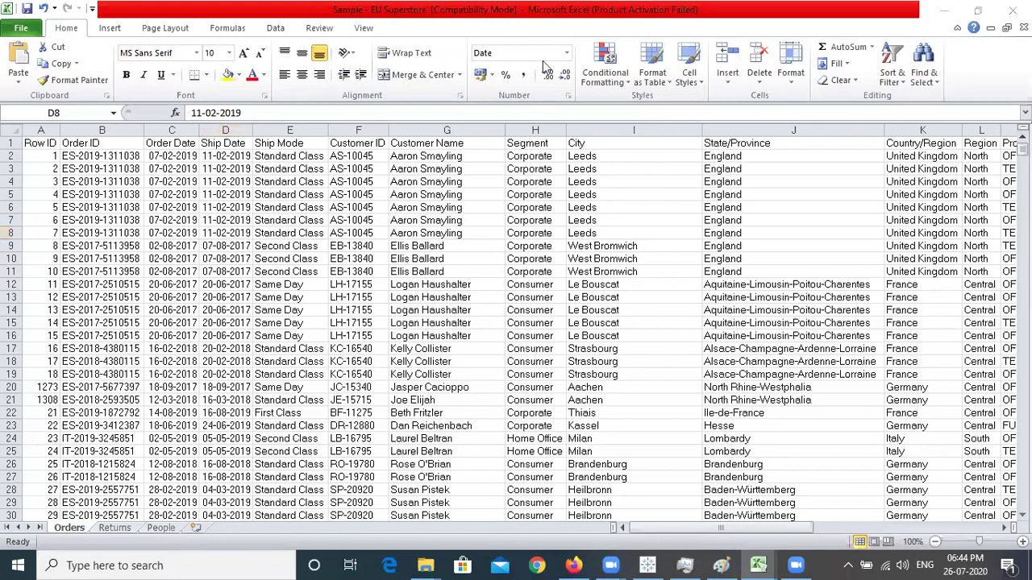
{"action": "left_click", "coordinate": [171, 208]}
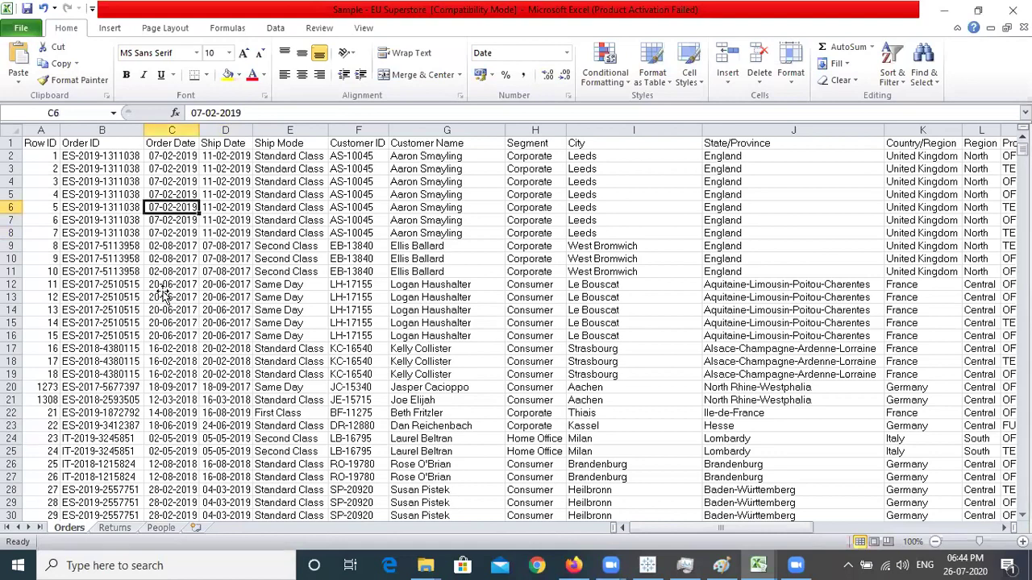
{"action": "key", "text": "Down"}
{"action": "key", "text": "Down"}
{"action": "key", "text": "Down"}
{"action": "key", "text": "Down"}
{"action": "key", "text": "Down"}
{"action": "key", "text": "Down"}
{"action": "key", "text": "Down"}
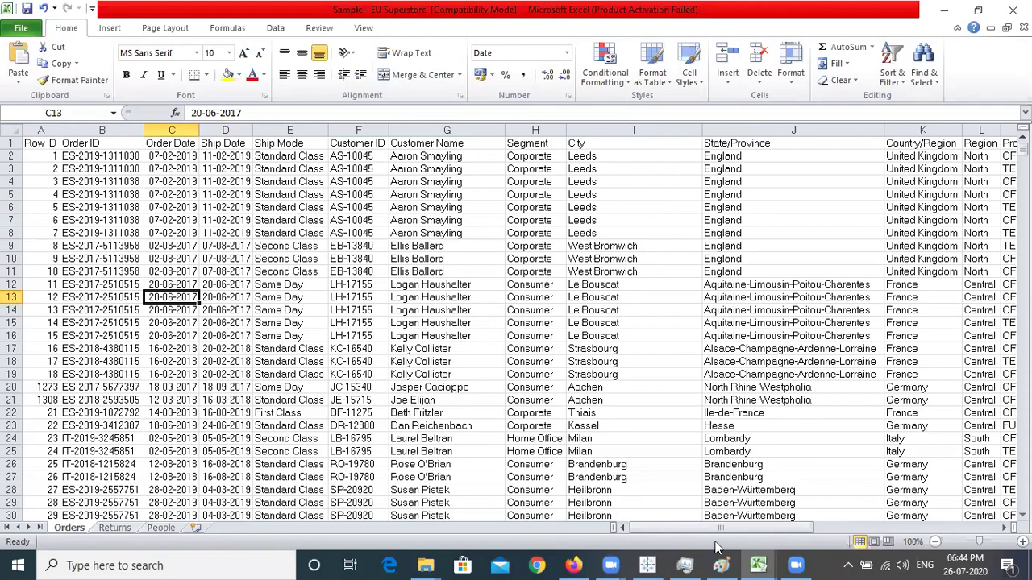
Step: Switch back to Tableau and sort the Orders fields by data source order
{"action": "left_click", "coordinate": [661, 562]}
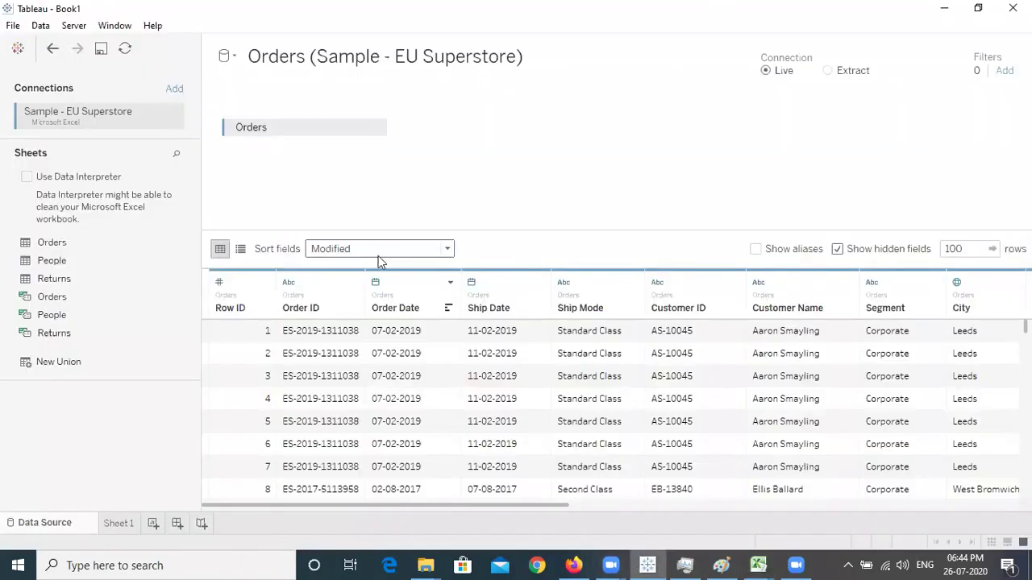
{"action": "left_click", "coordinate": [381, 257]}
{"action": "left_click", "coordinate": [377, 266]}
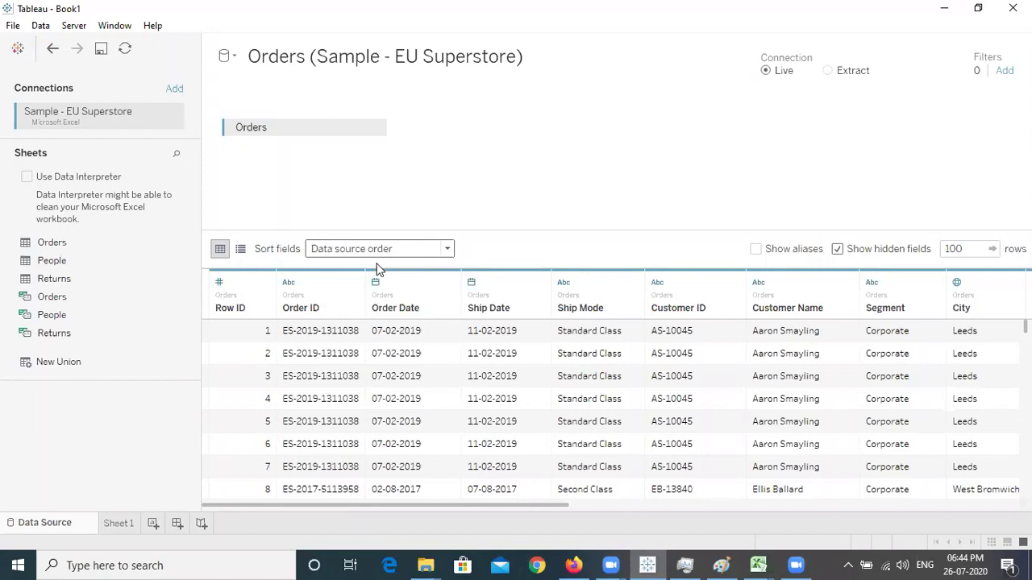
Step: Sort the Orders fields A to Z ascending, check the columns across the grid, and change the sorting to Z to A descending
{"action": "left_click", "coordinate": [374, 255]}
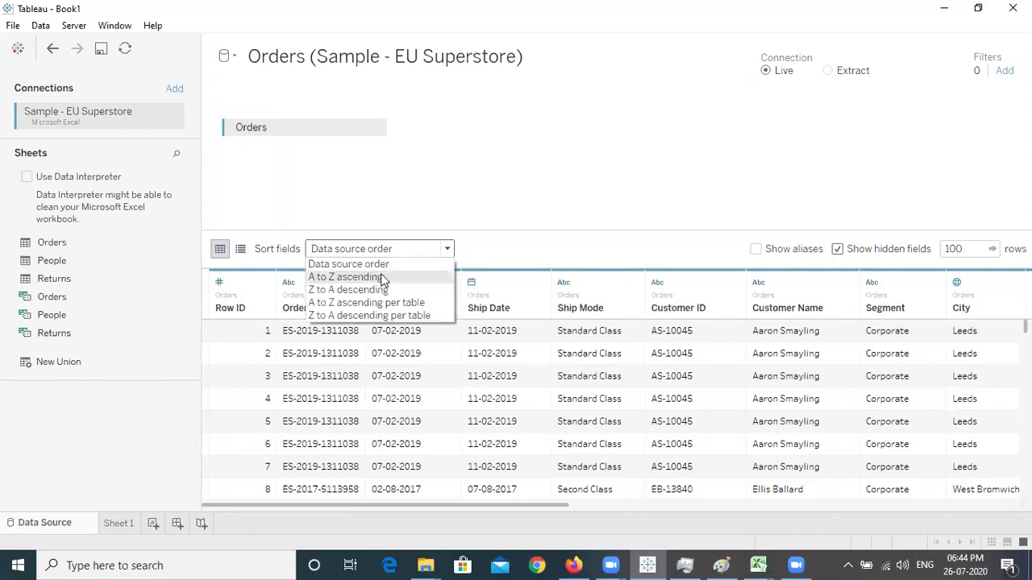
{"action": "left_click", "coordinate": [380, 276]}
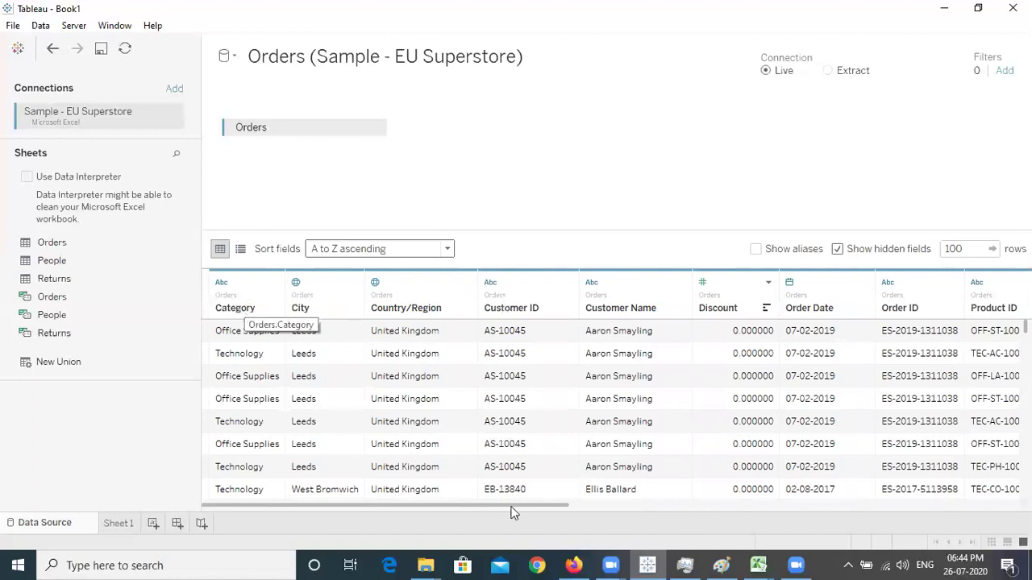
{"action": "scroll", "coordinate": [680, 504], "scroll_direction": "right", "scroll_amount": 10}
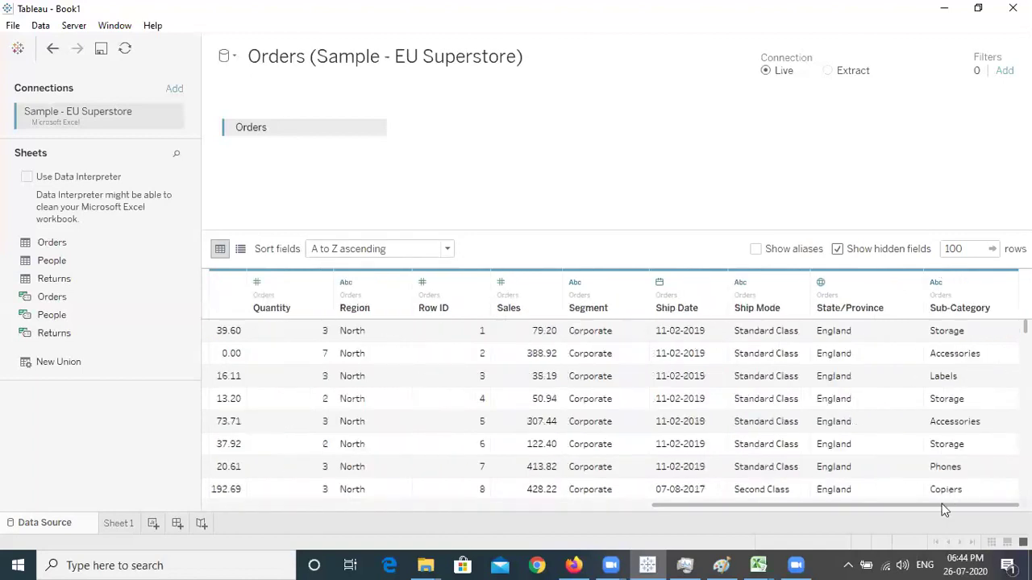
{"action": "scroll", "coordinate": [528, 500], "scroll_direction": "left", "scroll_amount": 10}
{"action": "left_click", "coordinate": [399, 248]}
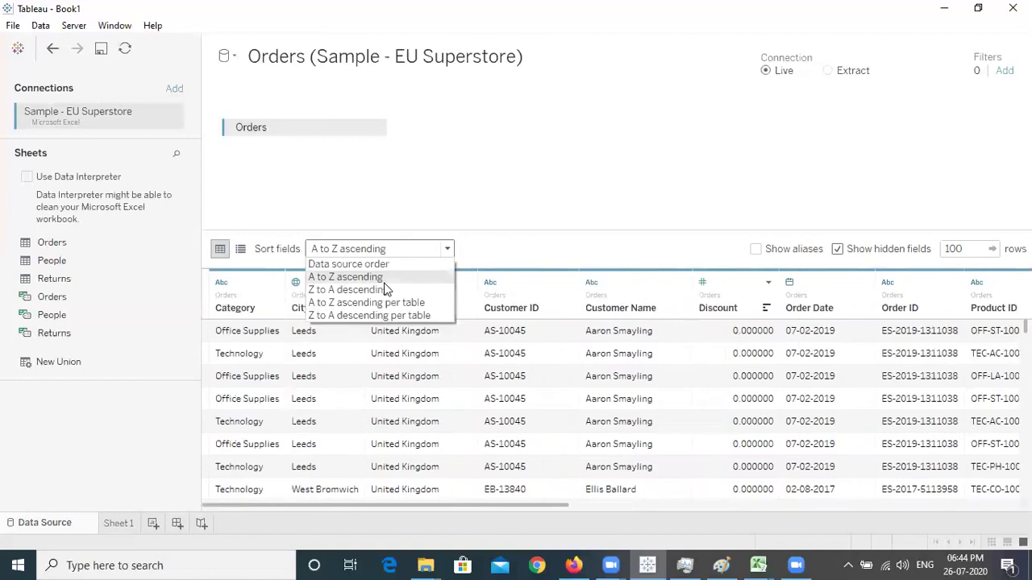
{"action": "left_click", "coordinate": [383, 292]}
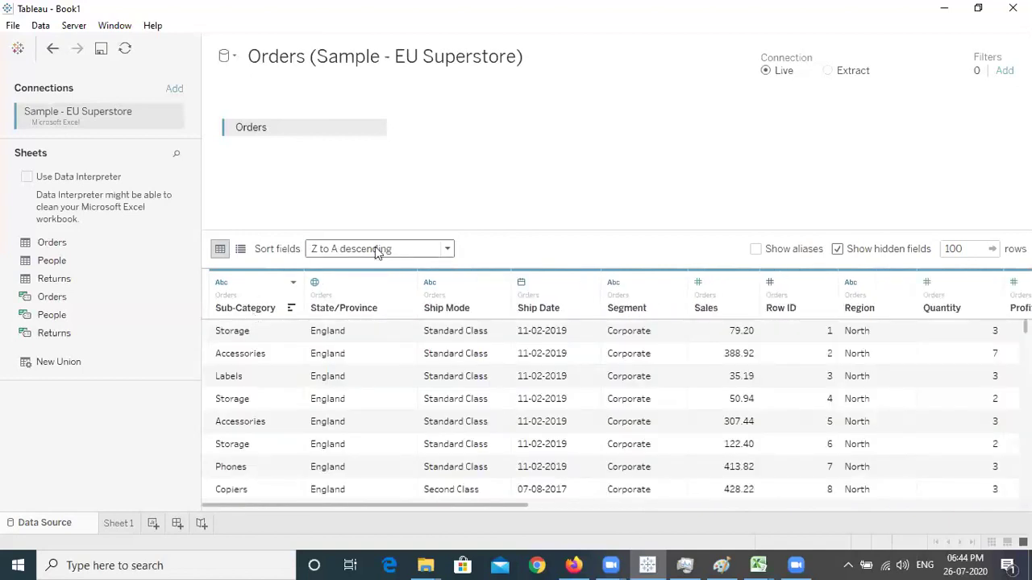
Step: Sort the fields A to Z ascending per table, and return them to data source order
{"action": "key", "text": "alt+Down"}
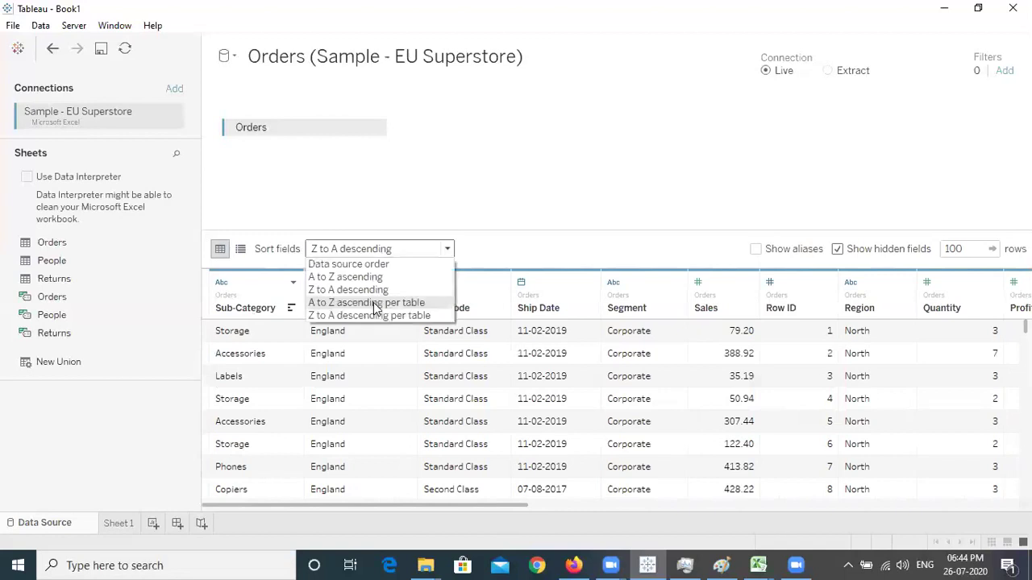
{"action": "left_click", "coordinate": [373, 303]}
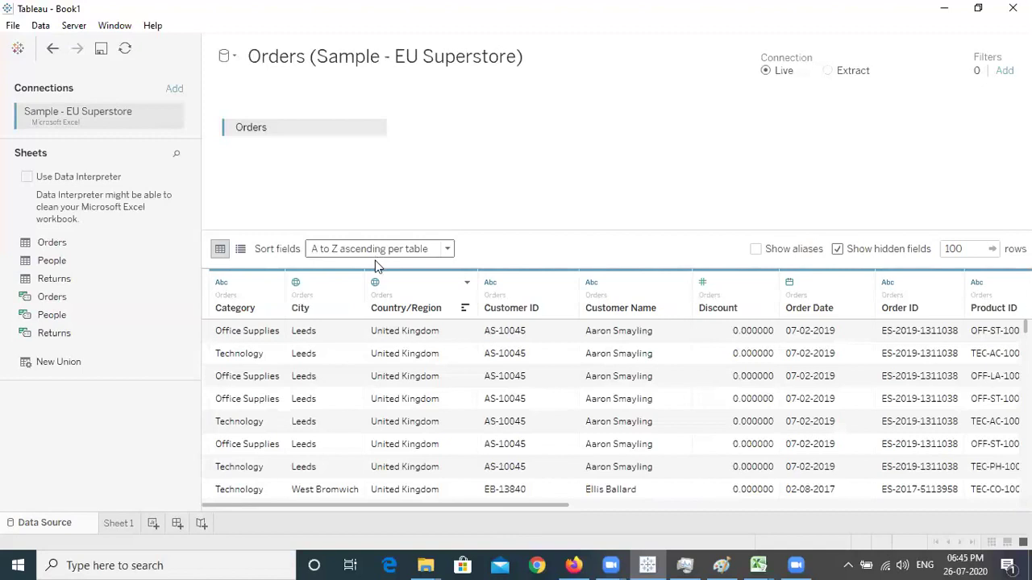
{"action": "key", "text": "ctrl+z"}
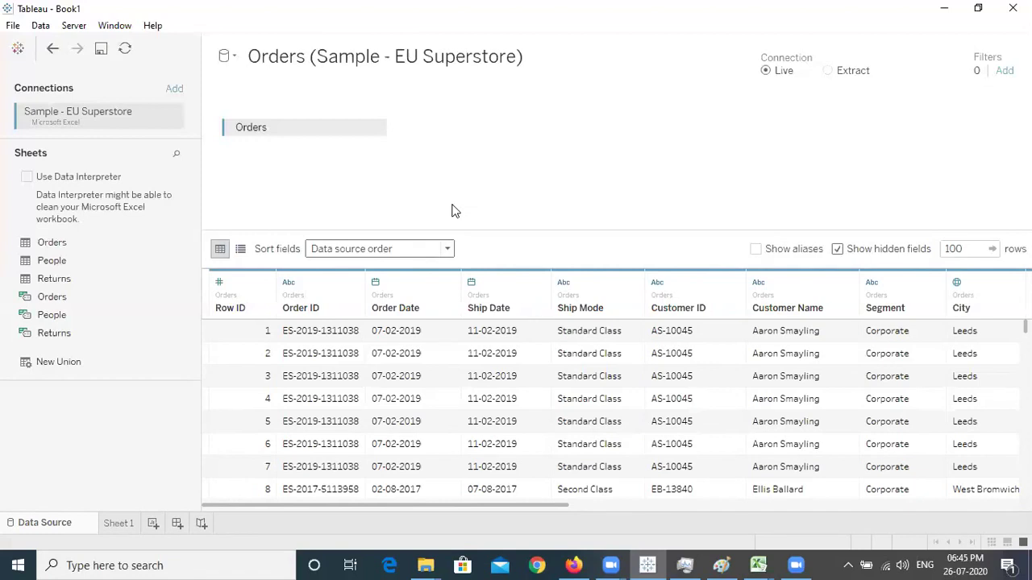
Step: Sort the rows by Order Date in ascending and descending order, and clear that sort
{"action": "mouse_move", "coordinate": [359, 288]}
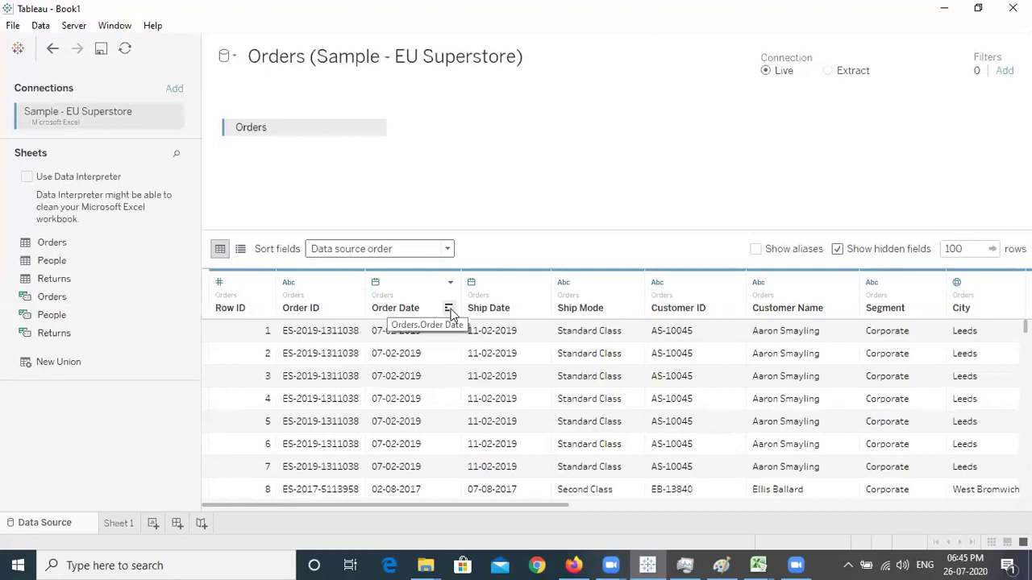
{"action": "left_click", "coordinate": [449, 308]}
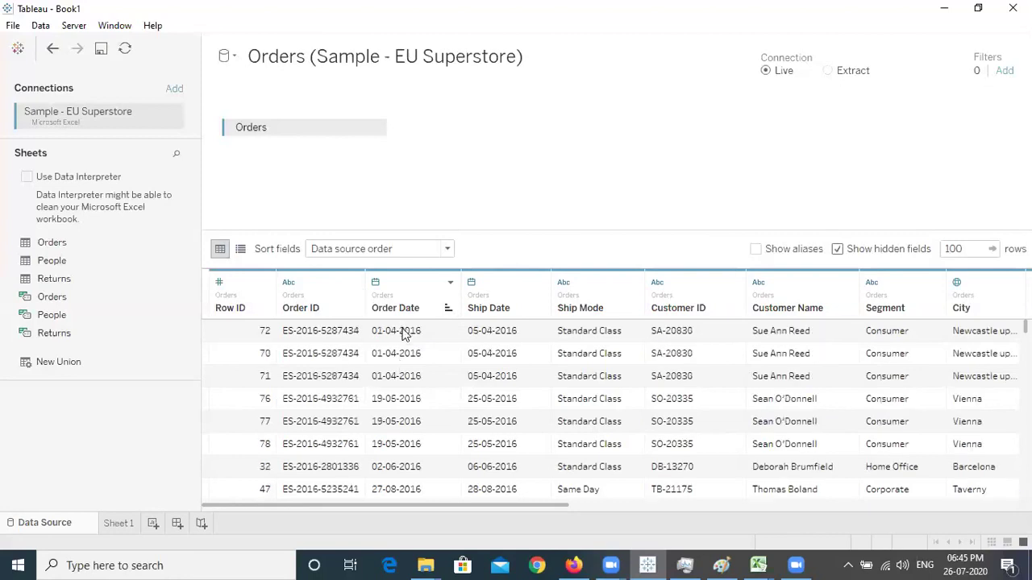
{"action": "left_click", "coordinate": [449, 310]}
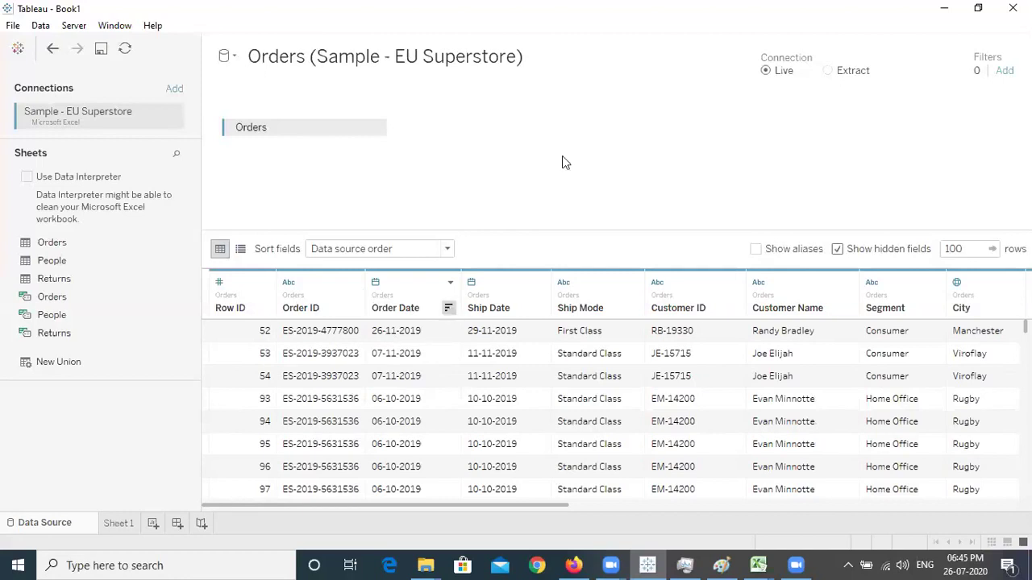
{"action": "left_click", "coordinate": [449, 308]}
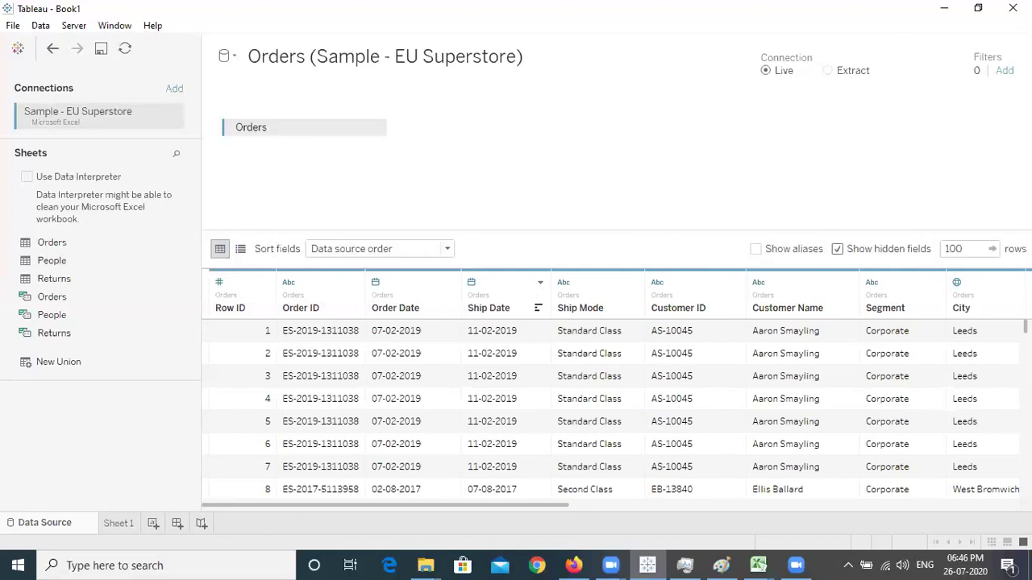
Step: Raise the number of rows shown in the data preview grid to 10,000
{"action": "left_click", "coordinate": [971, 248]}
{"action": "key", "text": "BackSpace"}
{"action": "type", "text": "000000"}
{"action": "key", "text": "Return"}
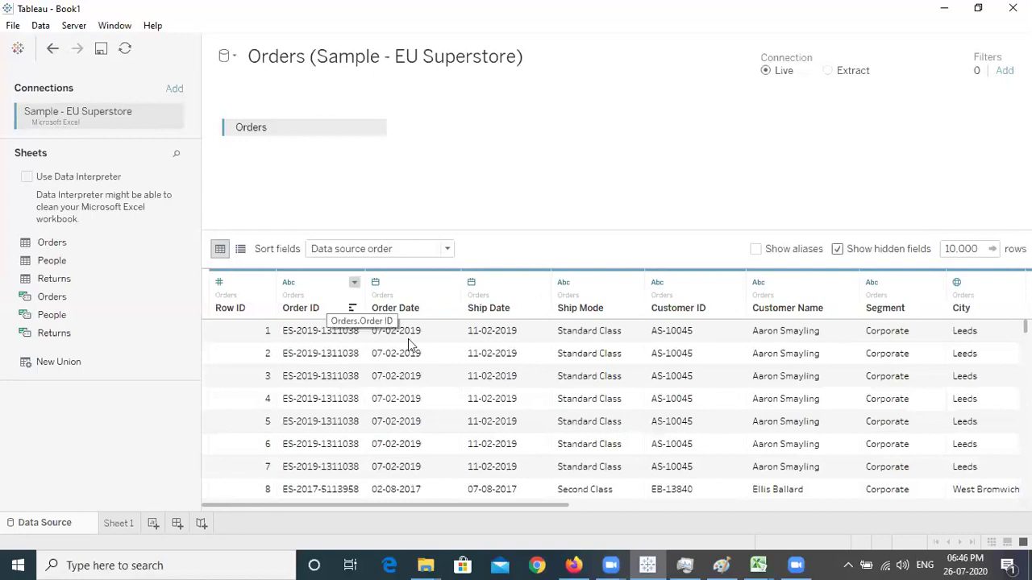
Step: Give the First Class member of the Ship Mode field the alias 1st
{"action": "left_click", "coordinate": [354, 282]}
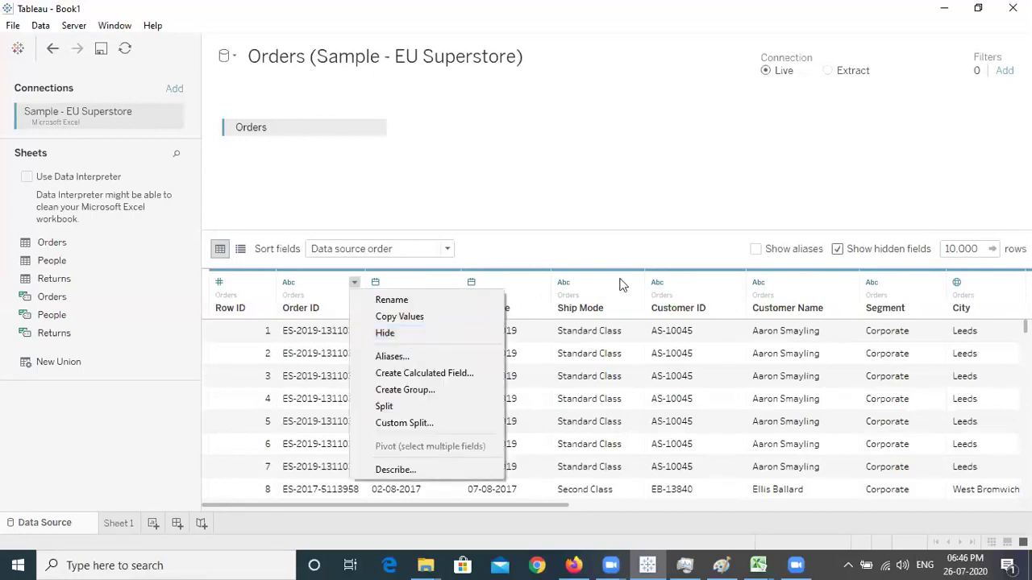
{"action": "left_click", "coordinate": [511, 202]}
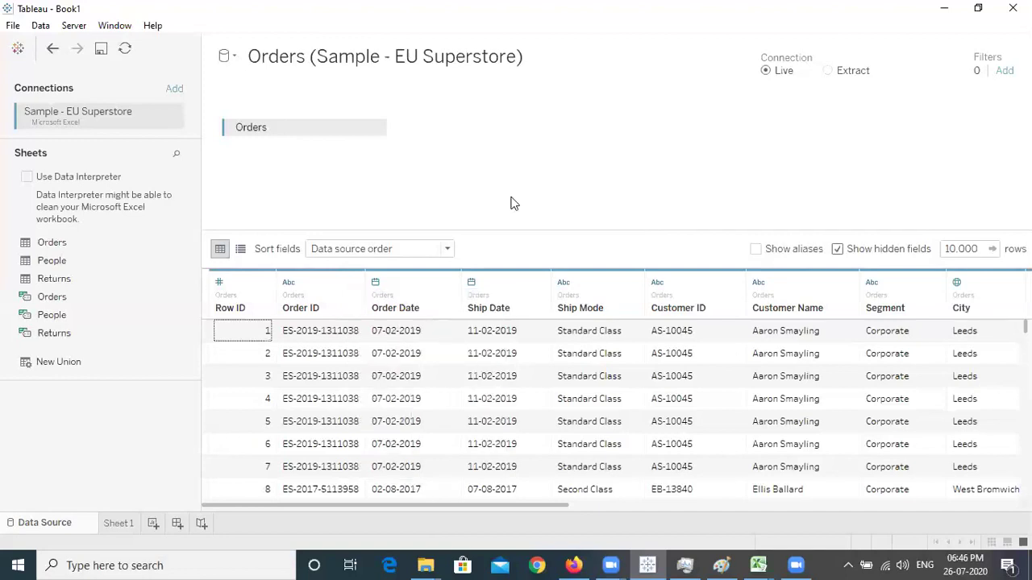
{"action": "left_click", "coordinate": [634, 283]}
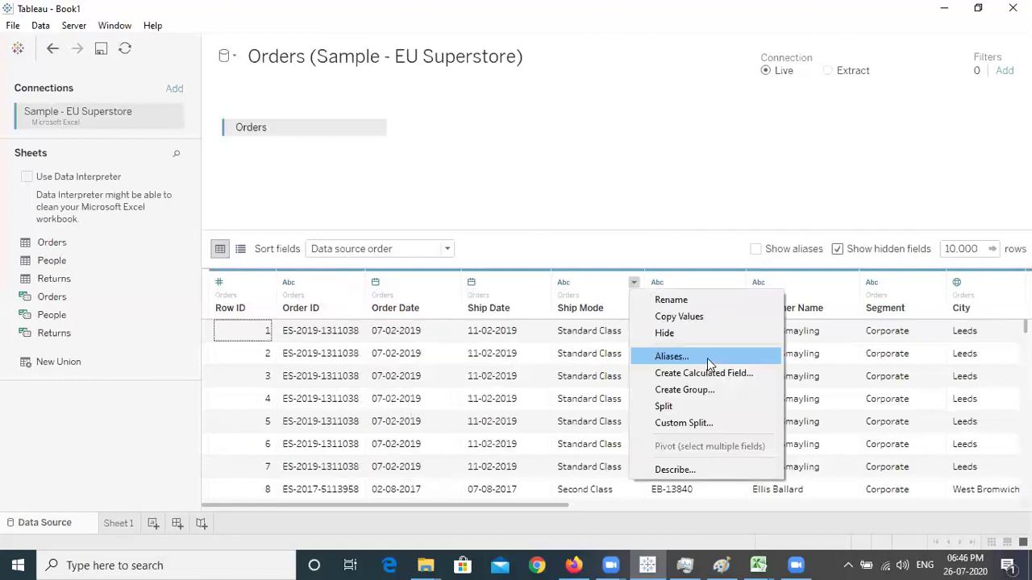
{"action": "left_click", "coordinate": [709, 364]}
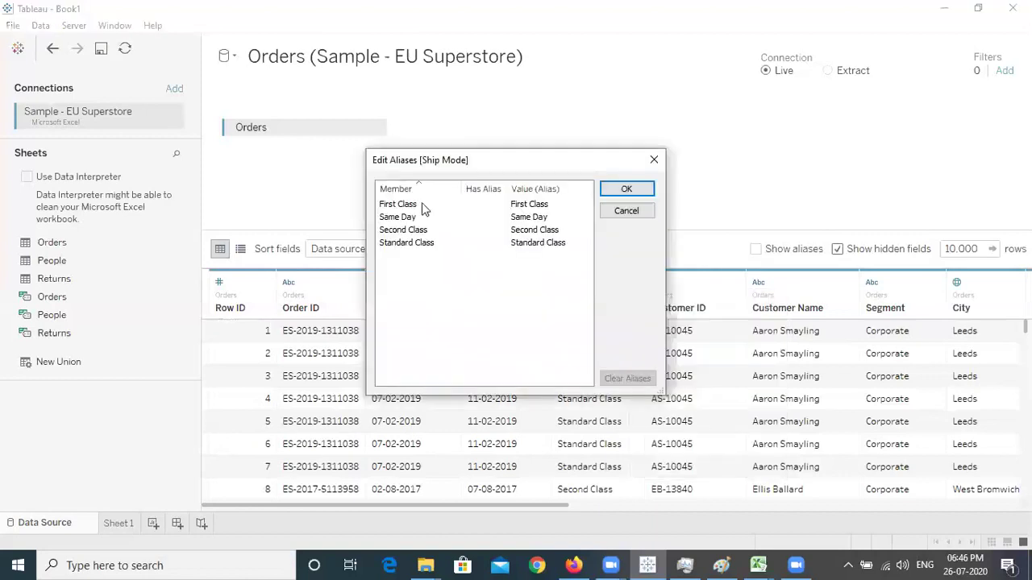
{"action": "double_click", "coordinate": [553, 203]}
{"action": "type", "text": "1st"}
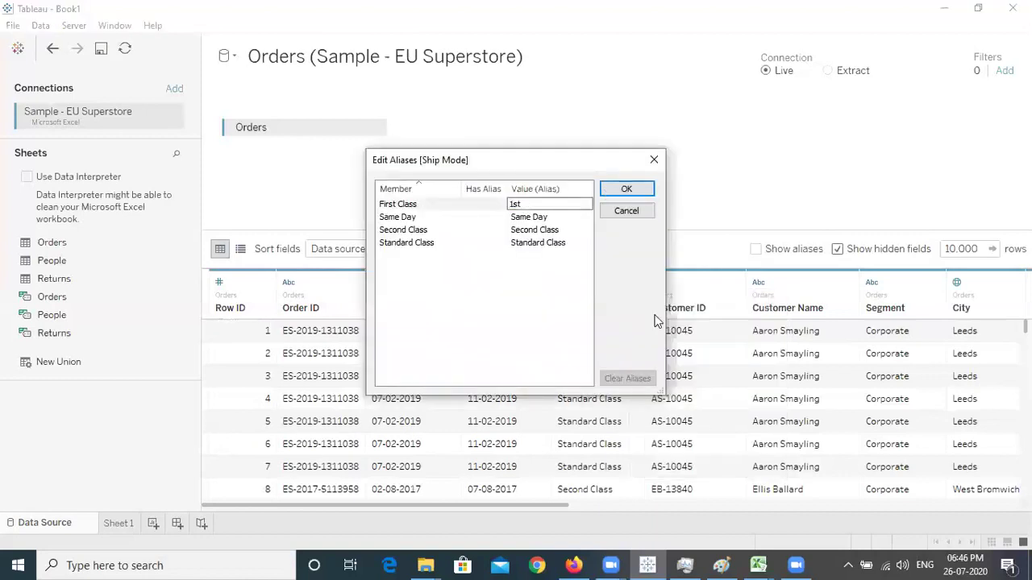
{"action": "key", "text": "Return"}
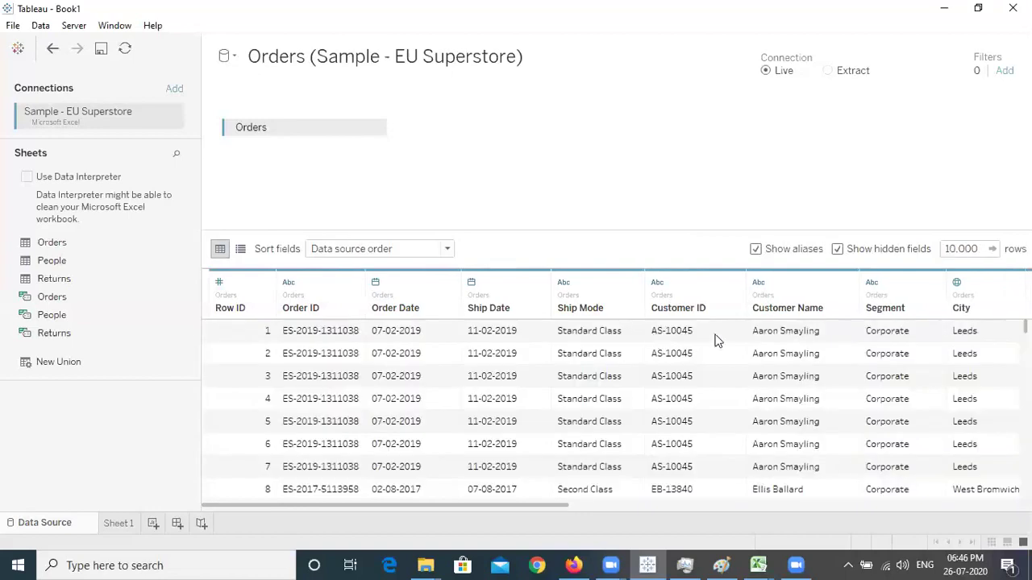
Step: Set the number of rows shown in the data preview grid back to 100
{"action": "left_click", "coordinate": [978, 248]}
{"action": "left_click", "coordinate": [119, 526]}
{"action": "key", "text": "BackSpace"}
{"action": "key", "text": "BackSpace"}
{"action": "key", "text": "BackSpace"}
{"action": "key", "text": "BackSpace"}
{"action": "key", "text": "BackSpace"}
{"action": "type", "text": "00"}
{"action": "key", "text": "Return"}
Step: View the dimensions and measures on Sheet 1, and return to the data source page
{"action": "left_click", "coordinate": [119, 529]}
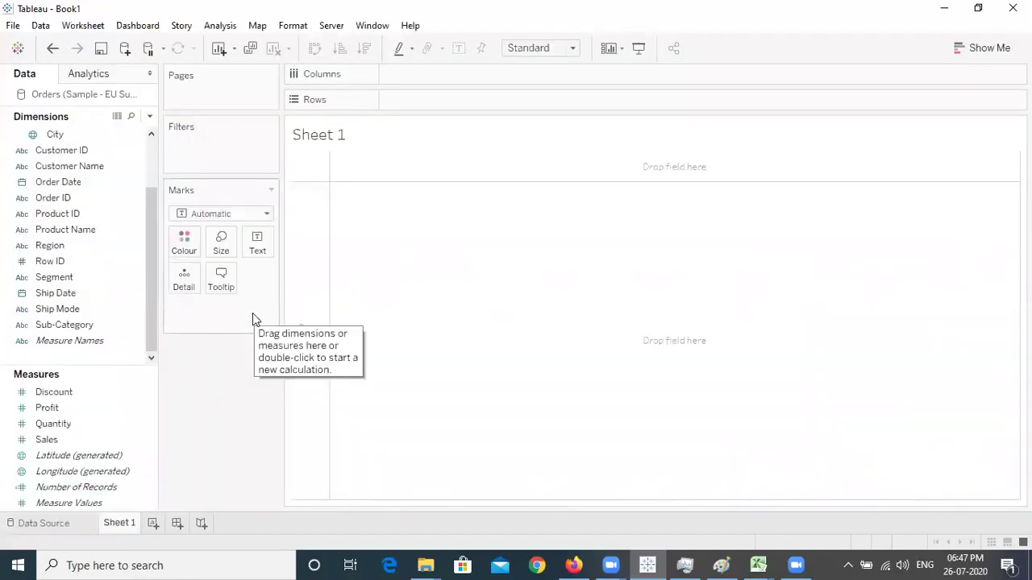
{"action": "left_click", "coordinate": [44, 524]}
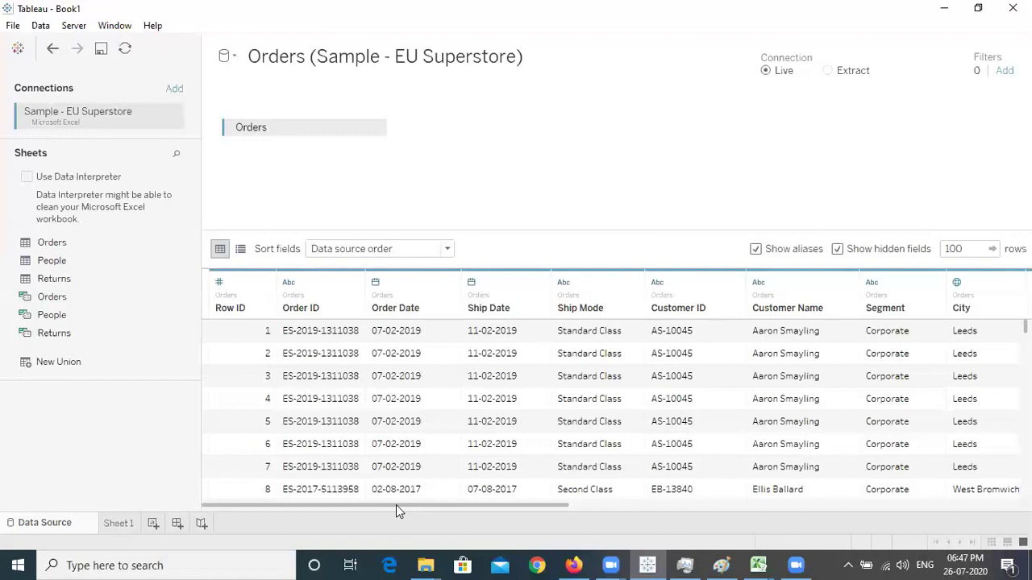
{"action": "left_click_drag", "start_coordinate": [437, 504], "coordinate": [346, 491]}
Step: Switch to the Sample - EU Superstore workbook in Excel, select cells A9:B9 on the Orders sheet and magnify it to 150%
{"action": "left_click", "coordinate": [758, 565]}
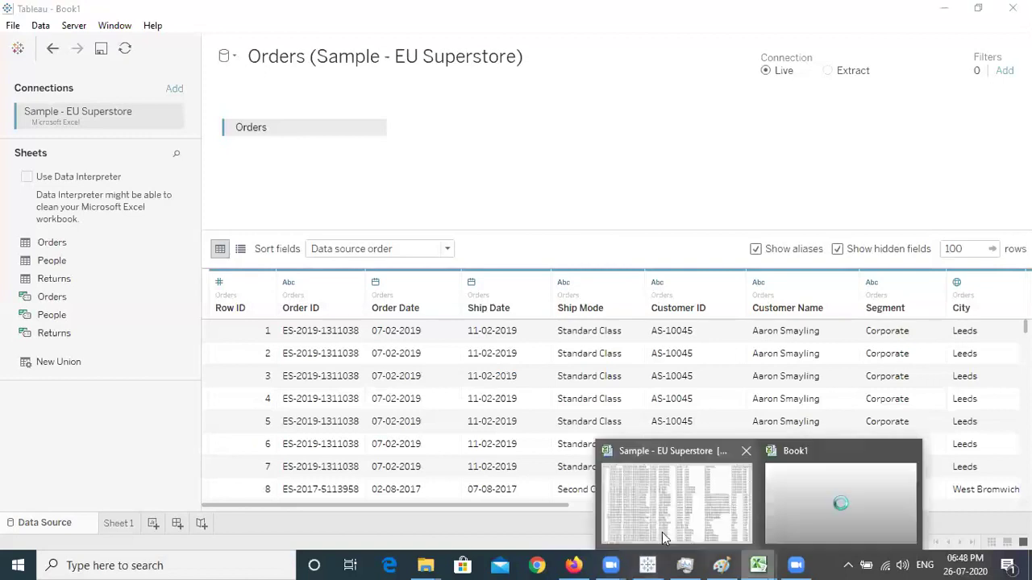
{"action": "left_click", "coordinate": [677, 496]}
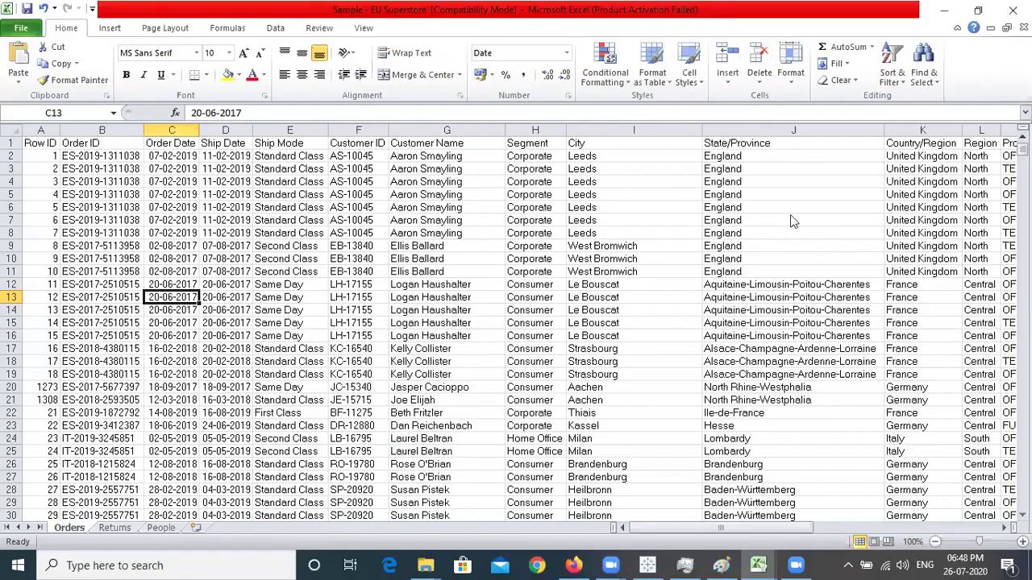
{"action": "key", "text": "alt+Tab"}
{"action": "left_click_drag", "start_coordinate": [57, 246], "coordinate": [116, 254]}
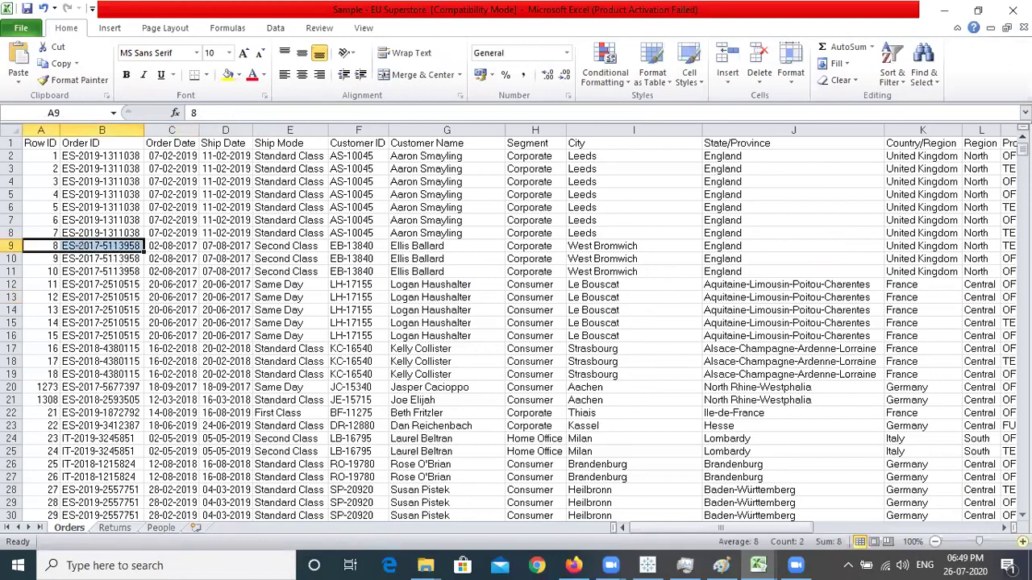
{"action": "scroll", "coordinate": [675, 328], "scroll_direction": "up", "scroll_amount": 3}
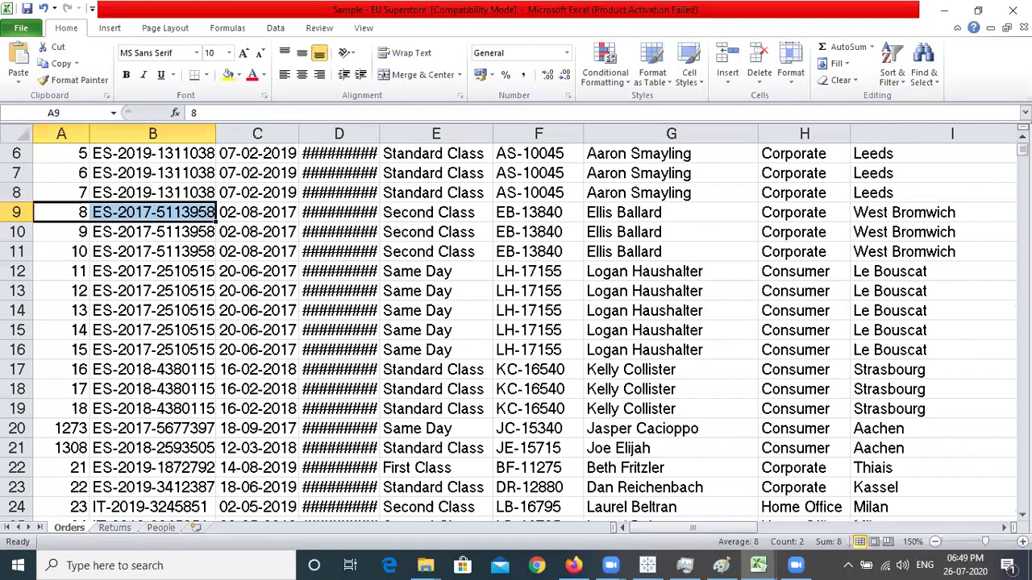
Step: Fit the widths of all columns on the Orders sheet to their contents
{"action": "scroll", "coordinate": [27, 139], "scroll_direction": "up", "scroll_amount": 2}
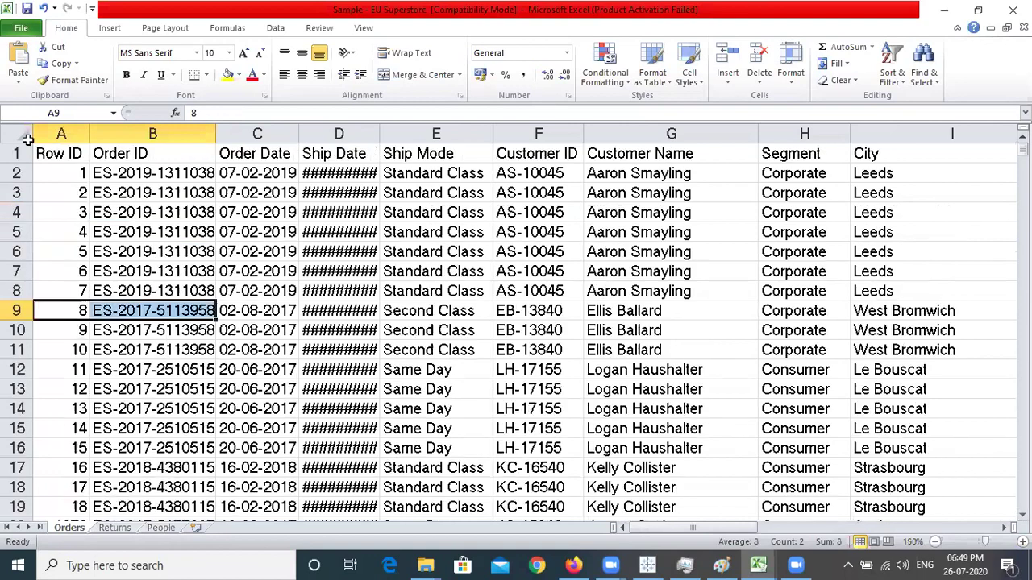
{"action": "left_click", "coordinate": [16, 133]}
{"action": "double_click", "coordinate": [88, 133]}
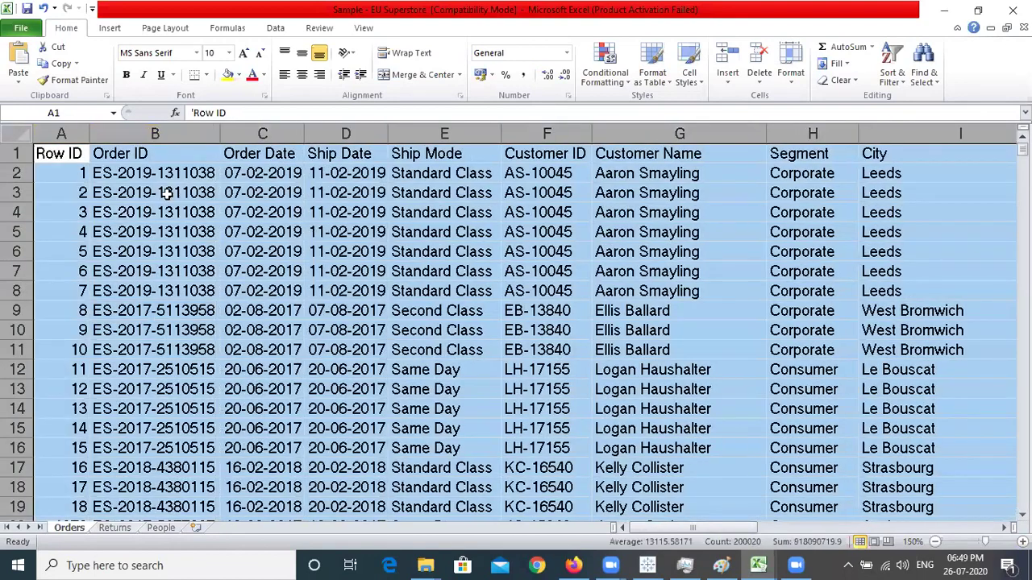
{"action": "left_click", "coordinate": [159, 252]}
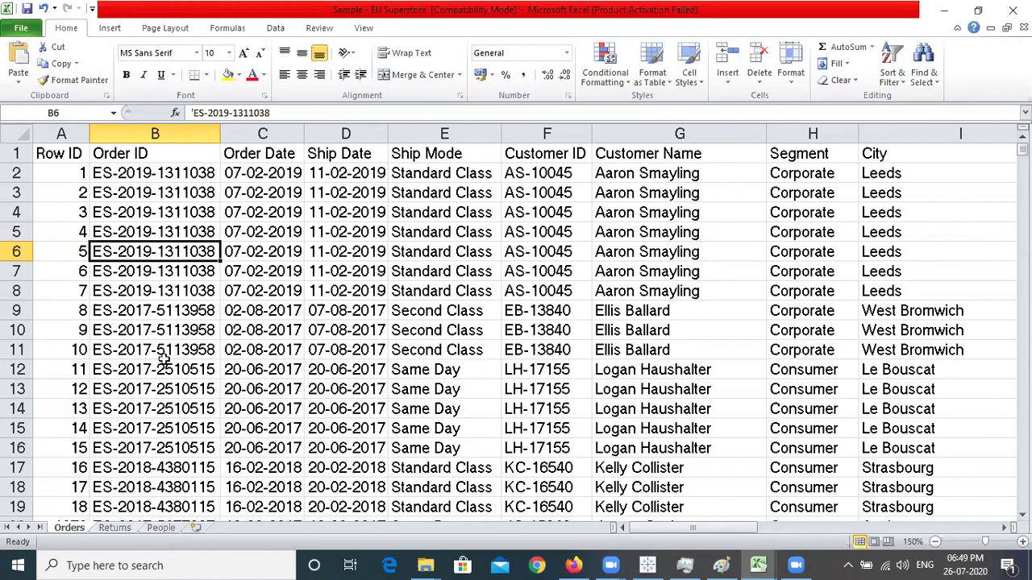
Step: Examine the repeated Order ID values in rows 9 to 11 of the Orders sheet
{"action": "left_click", "coordinate": [167, 324]}
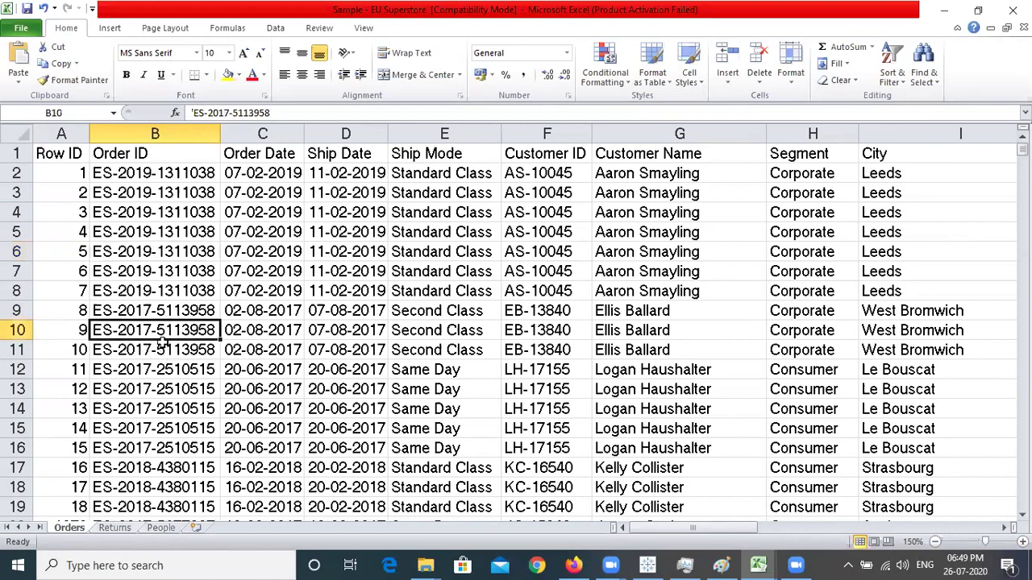
{"action": "left_click_drag", "start_coordinate": [161, 311], "coordinate": [162, 350]}
{"action": "left_click", "coordinate": [157, 350]}
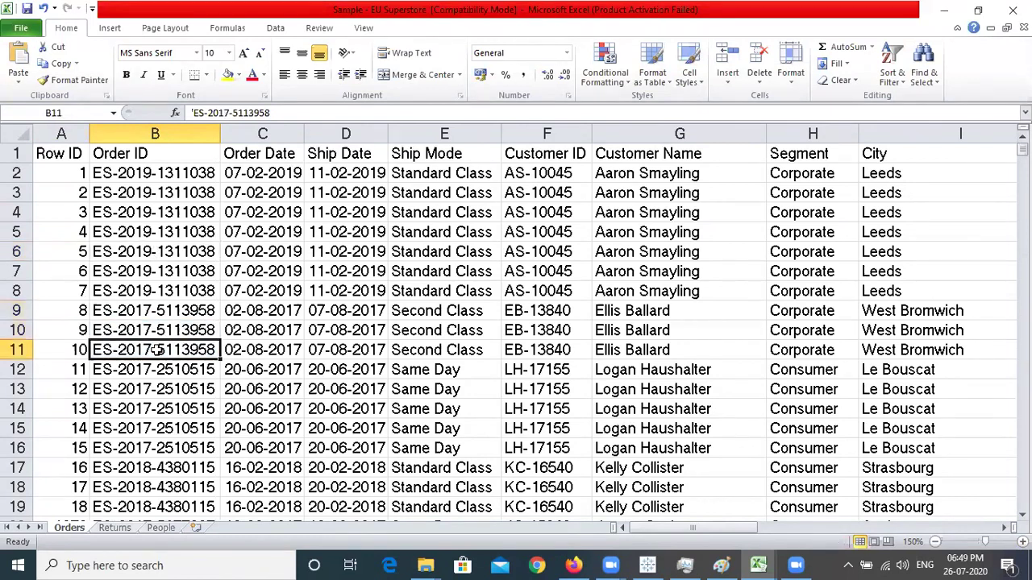
{"action": "key", "text": "Up"}
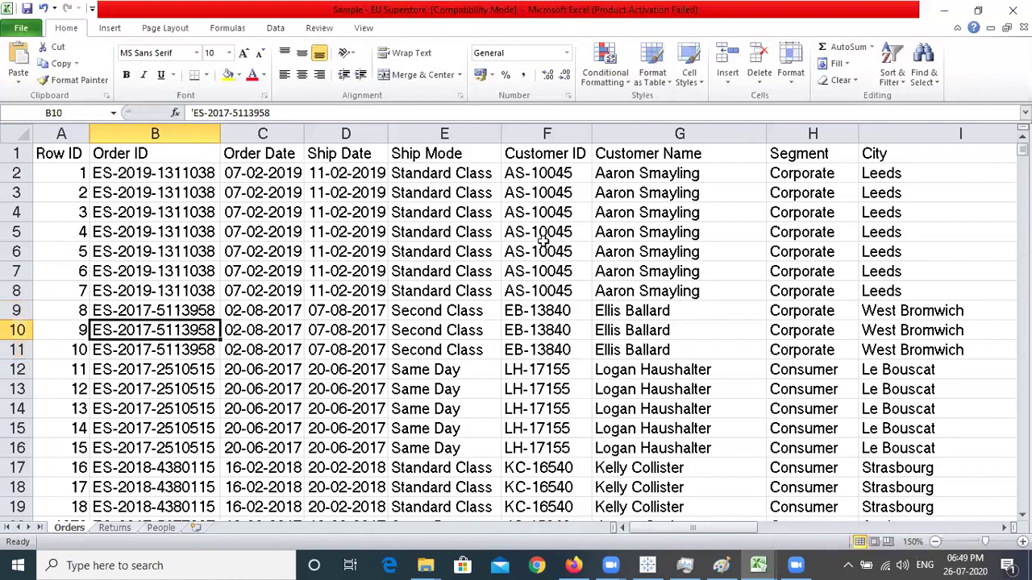
Step: Switch from Excel back to the data source page in Tableau
{"action": "left_click", "coordinate": [946, 11]}
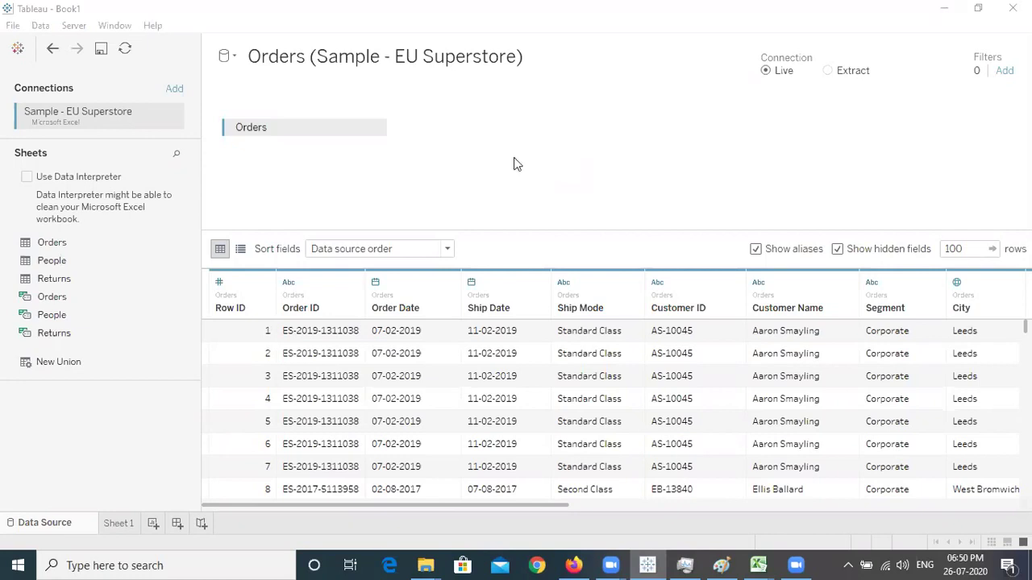
{"action": "left_click", "coordinate": [600, 139]}
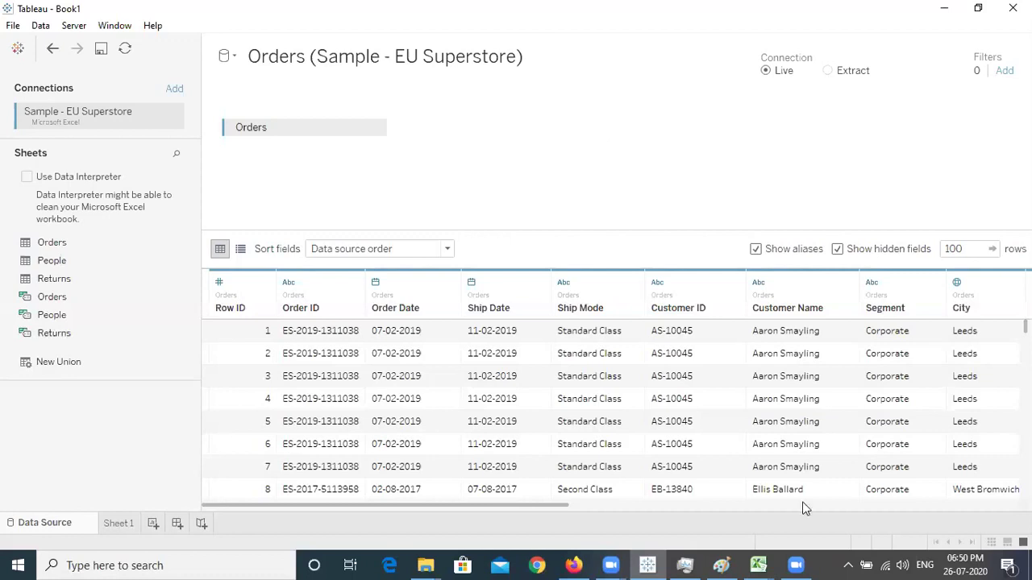
{"action": "left_click", "coordinate": [812, 555]}
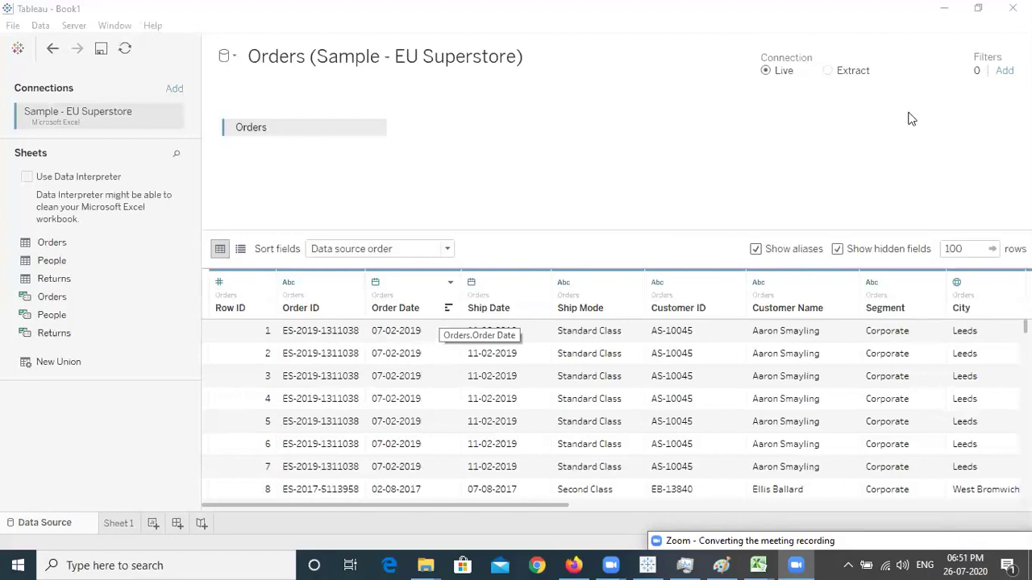
Step: Start a new data source filter on the Row ID field and look through its list of values
{"action": "left_click", "coordinate": [1005, 70]}
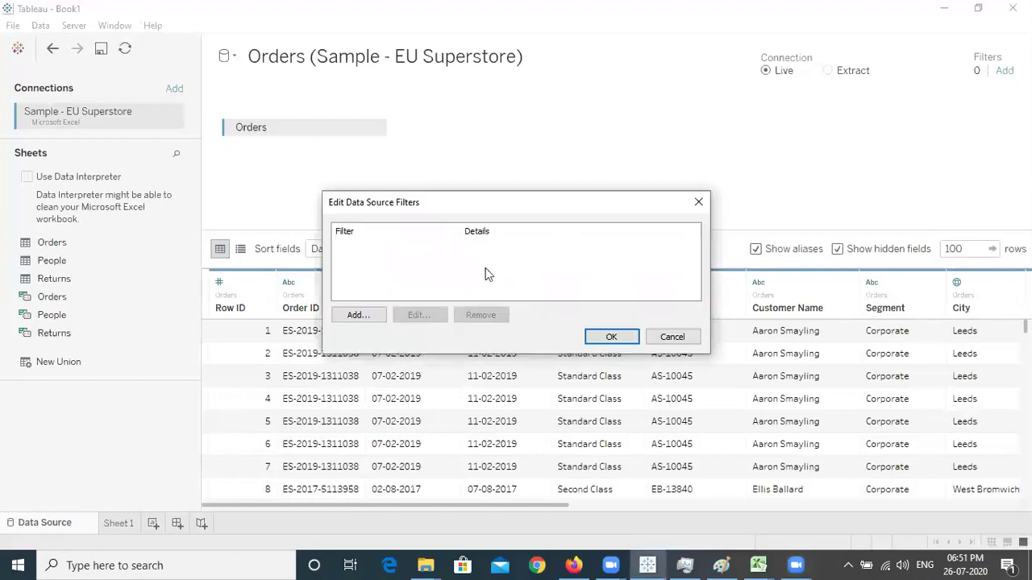
{"action": "left_click", "coordinate": [358, 314]}
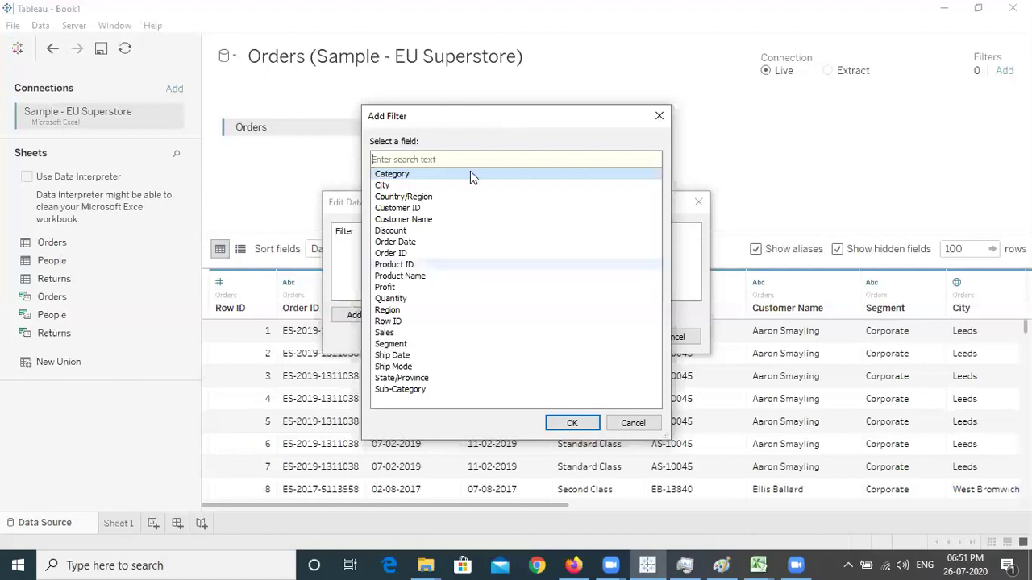
{"action": "left_click", "coordinate": [434, 320]}
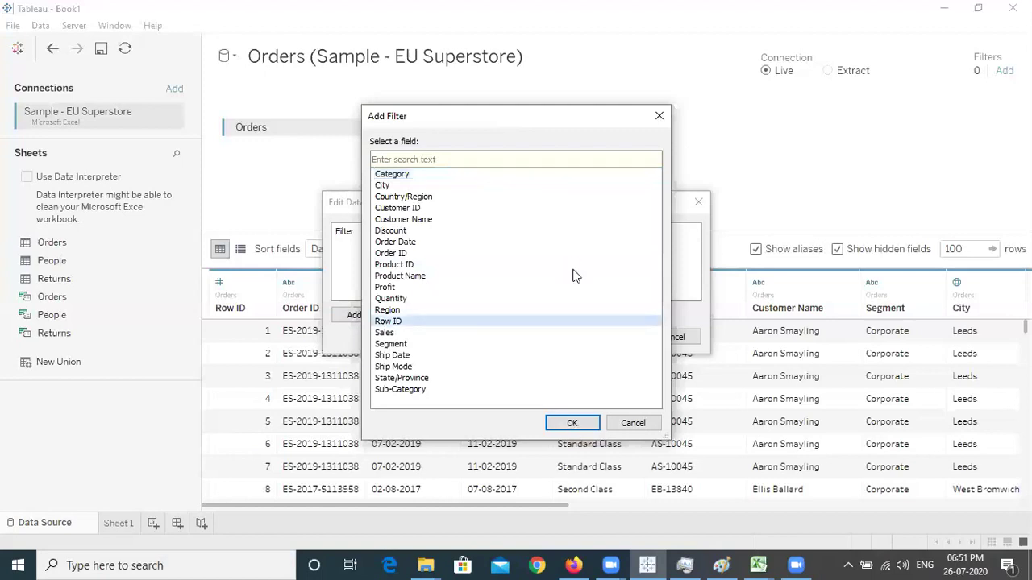
{"action": "key", "text": "Escape"}
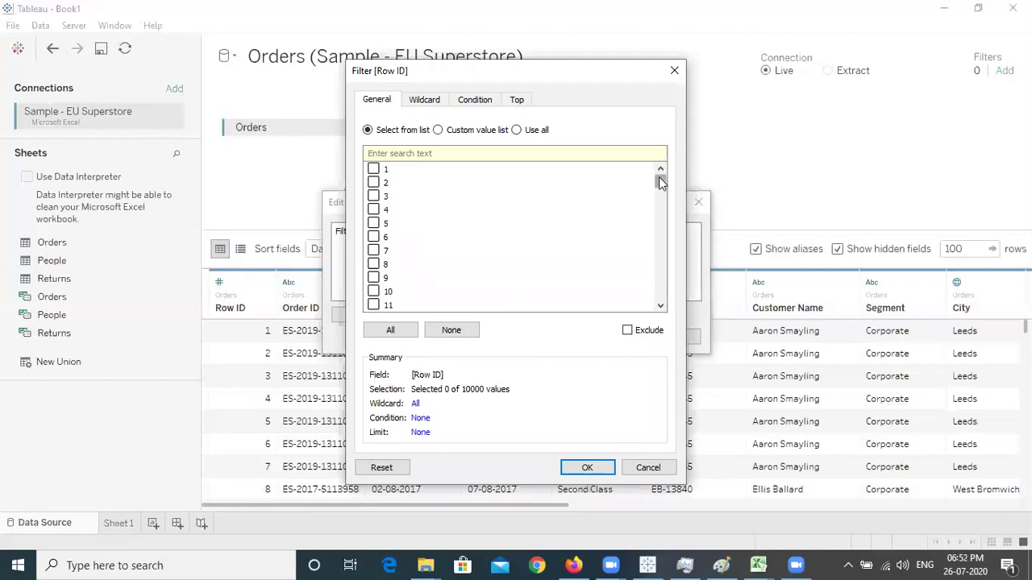
{"action": "left_click_drag", "start_coordinate": [659, 233], "coordinate": [555, 144]}
{"action": "left_click_drag", "start_coordinate": [662, 230], "coordinate": [658, 278]}
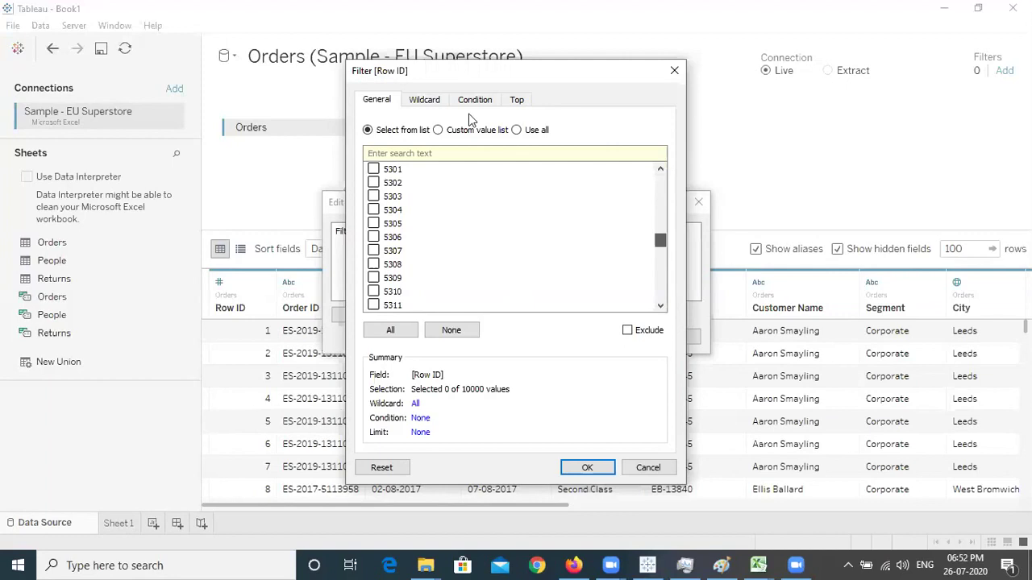
{"action": "left_click_drag", "start_coordinate": [472, 119], "coordinate": [464, 133]}
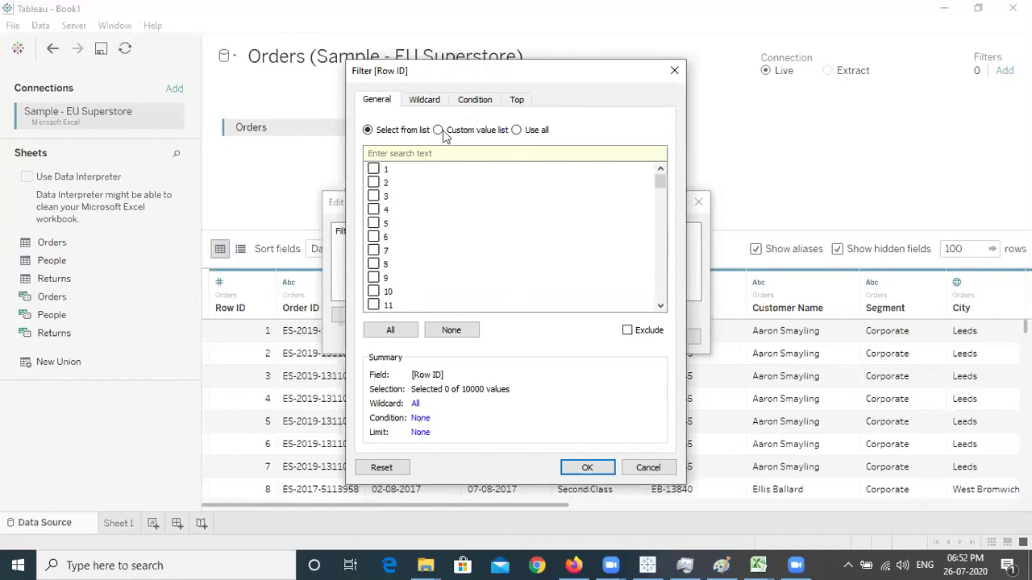
Step: Switch the Row ID filter to a custom value list, search it for 1 and clear the search
{"action": "left_click", "coordinate": [437, 130]}
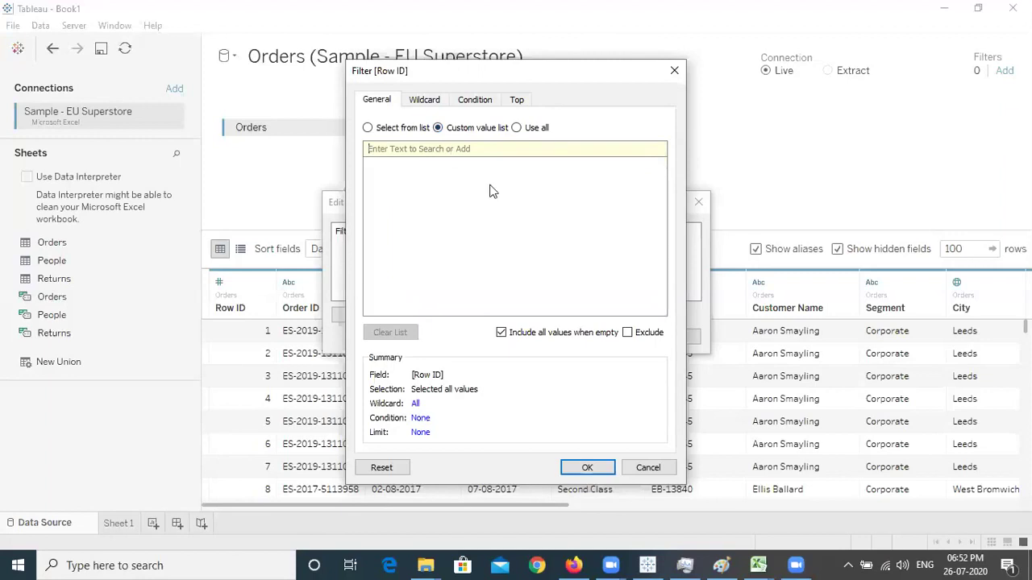
{"action": "type", "text": "1"}
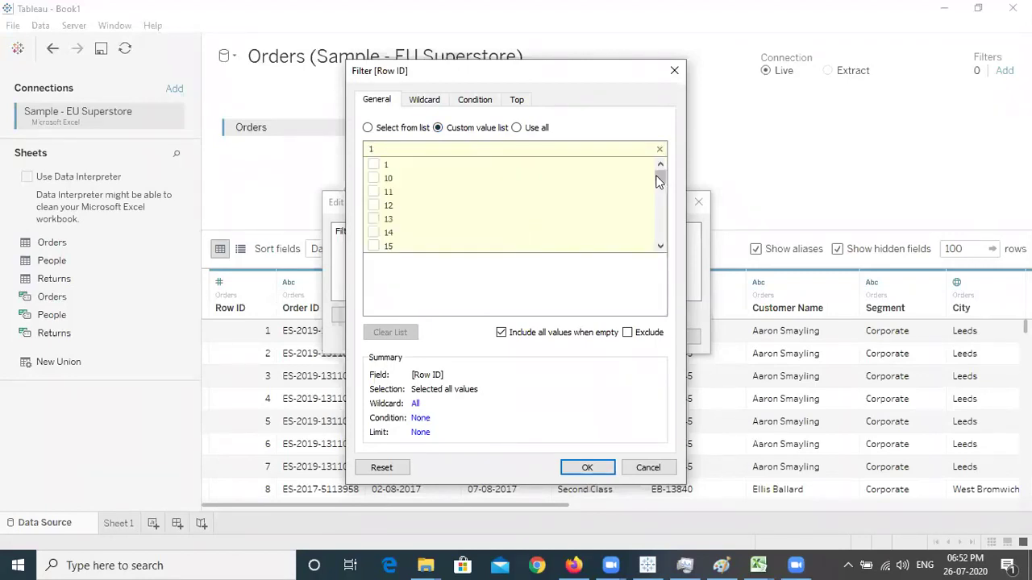
{"action": "left_click_drag", "start_coordinate": [658, 176], "coordinate": [659, 232]}
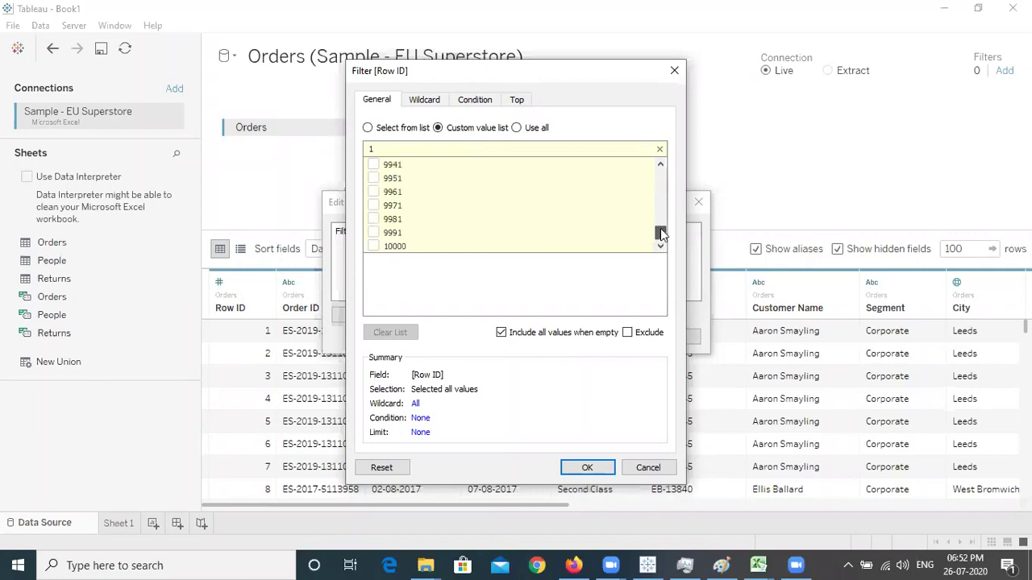
{"action": "left_click", "coordinate": [501, 149]}
{"action": "key", "text": "BackSpace"}
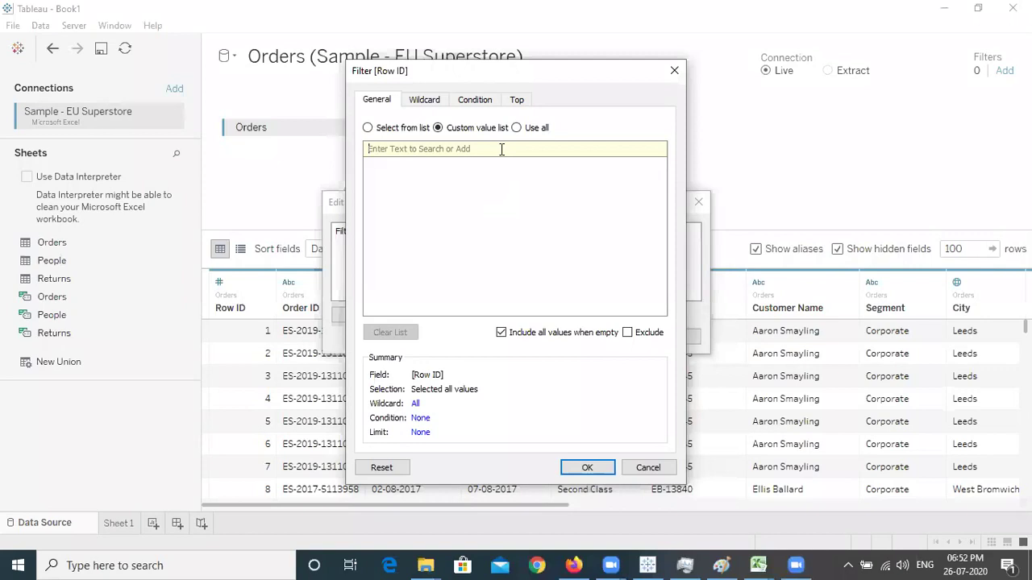
Step: Add 7165 to the Row ID filter's custom value list and apply the data source filter
{"action": "type", "text": "716"}
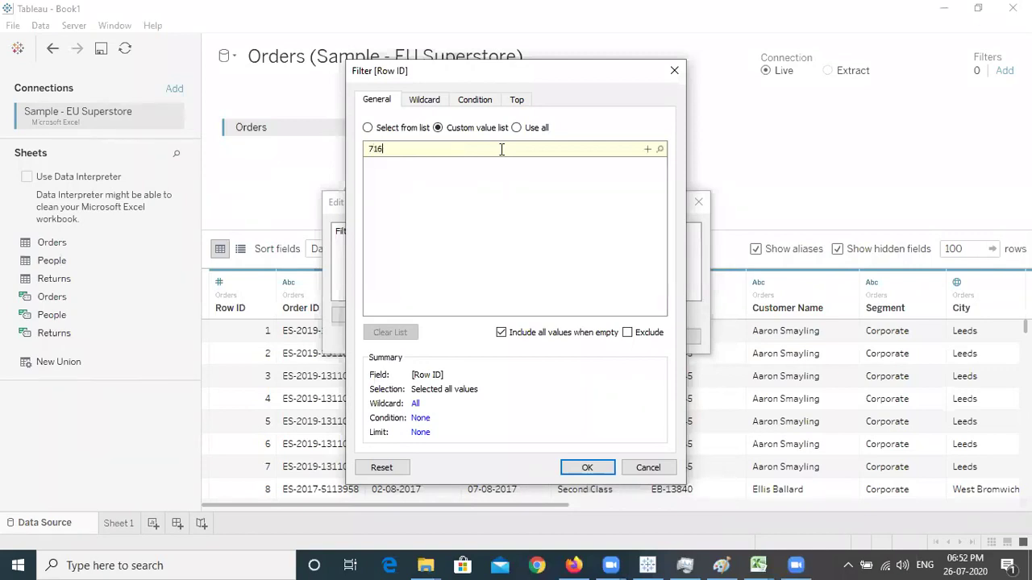
{"action": "type", "text": "5"}
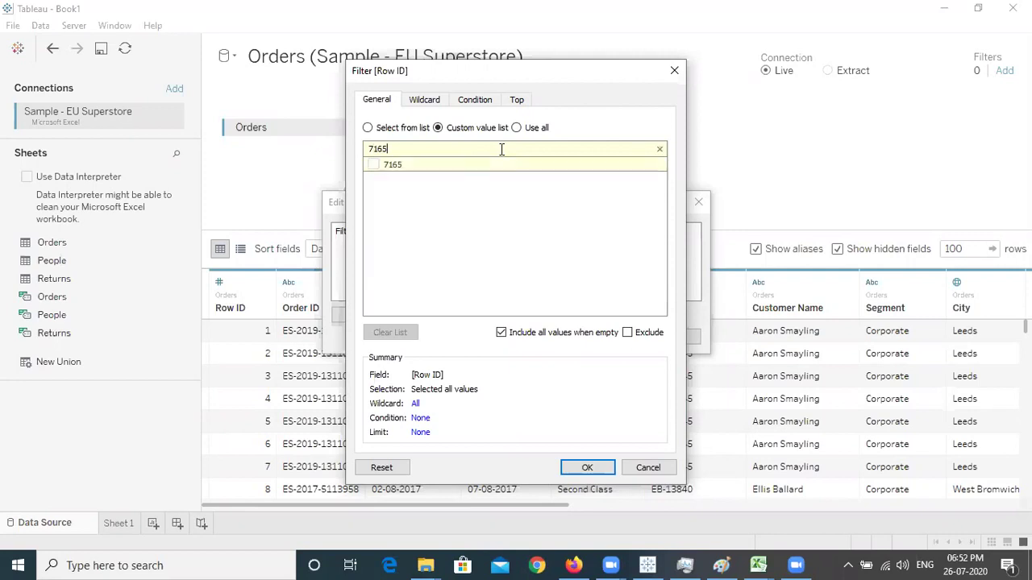
{"action": "left_click", "coordinate": [373, 165]}
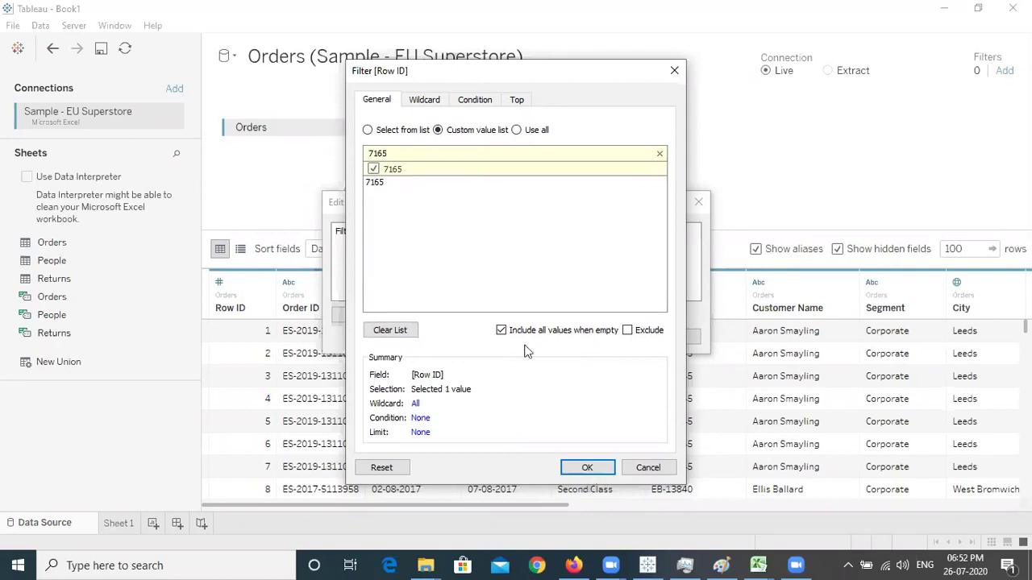
{"action": "key", "text": "Return"}
{"action": "left_click", "coordinate": [598, 342]}
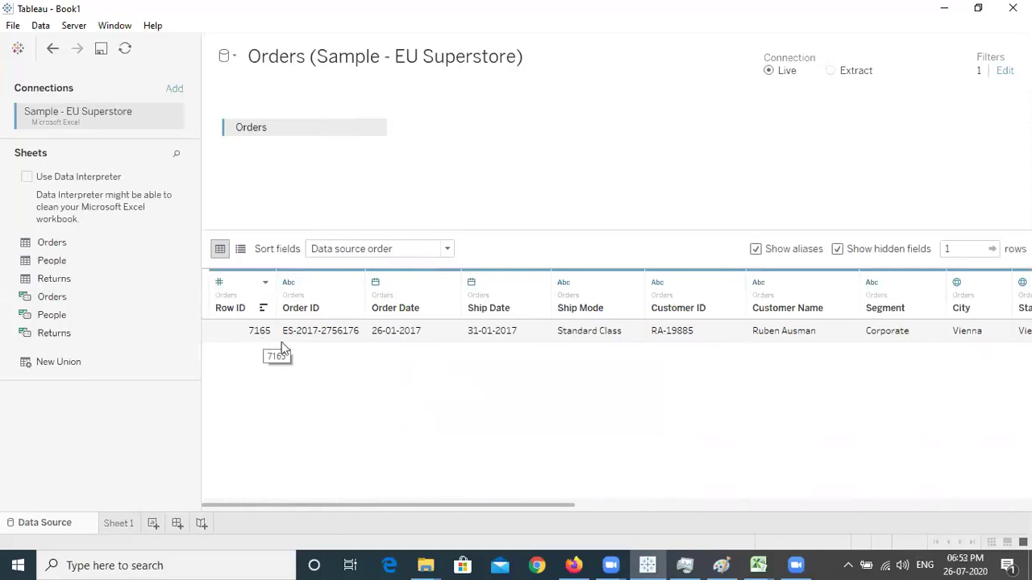
Step: Switch to the Sample - EU Superstore workbook in Excel and filter the Row ID column on the Orders sheet to 7165
{"action": "left_click", "coordinate": [758, 566]}
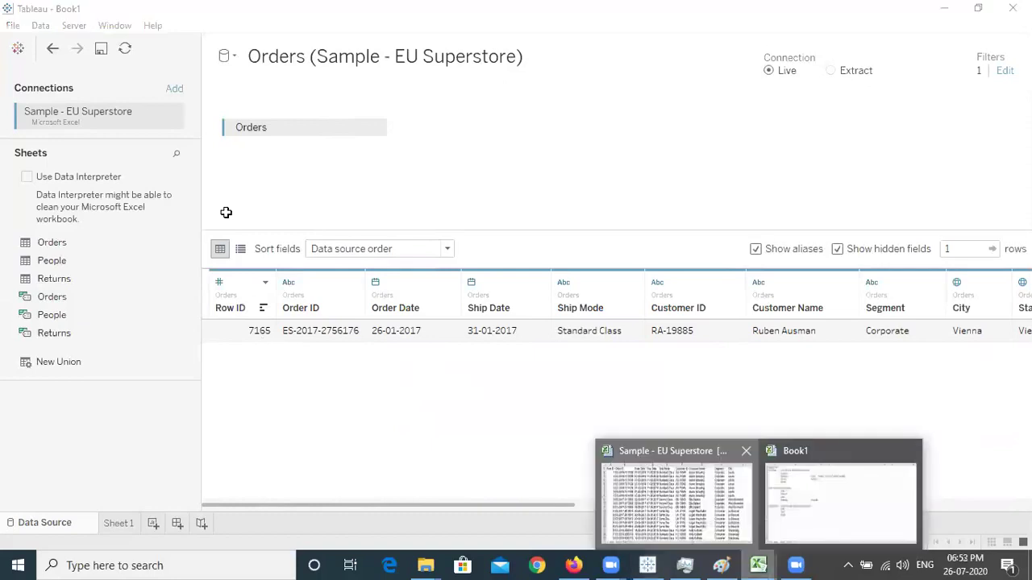
{"action": "key", "text": "Return"}
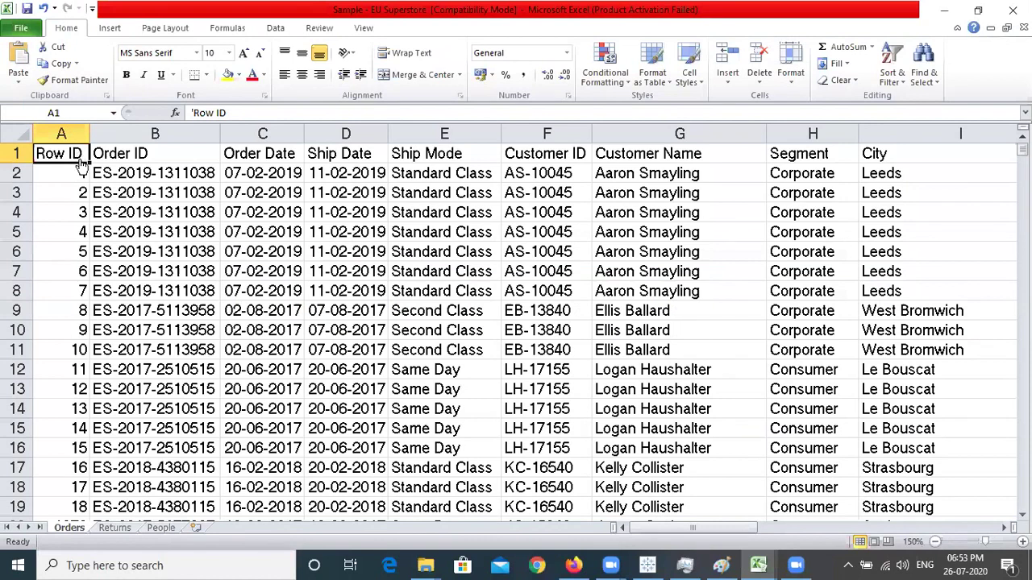
{"action": "key", "text": "ctrl+shift+l"}
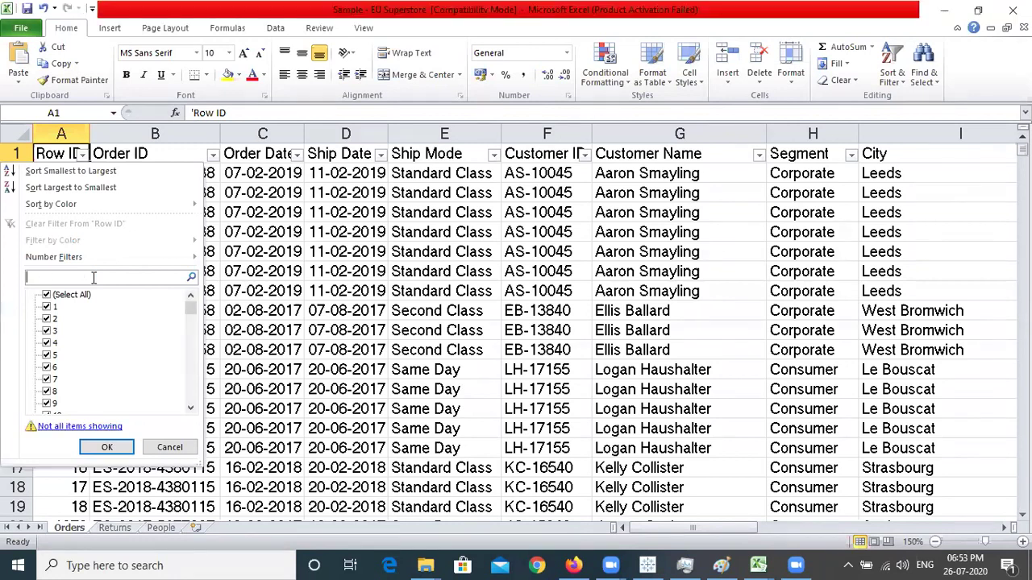
{"action": "type", "text": "7"}
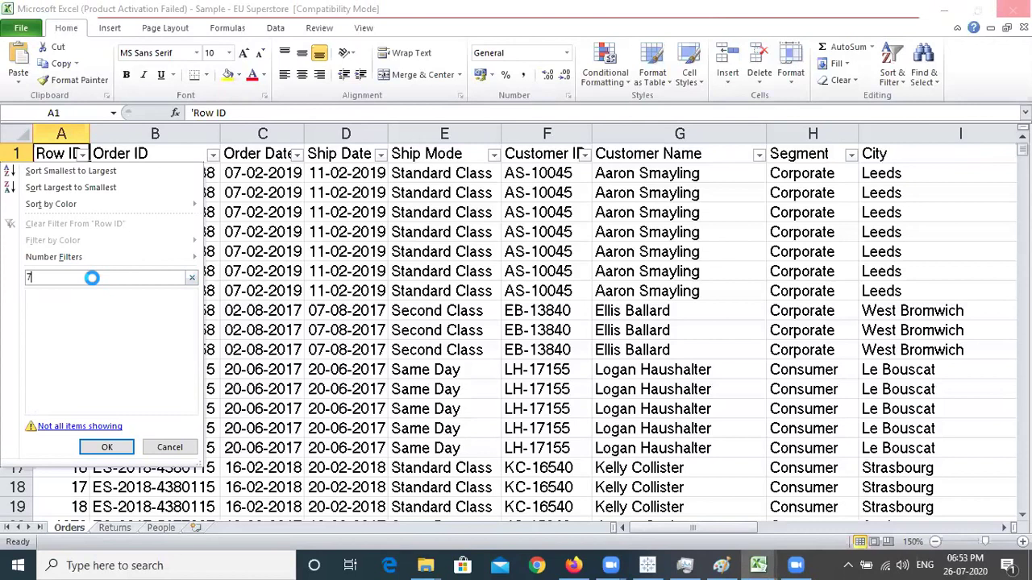
{"action": "type", "text": "165"}
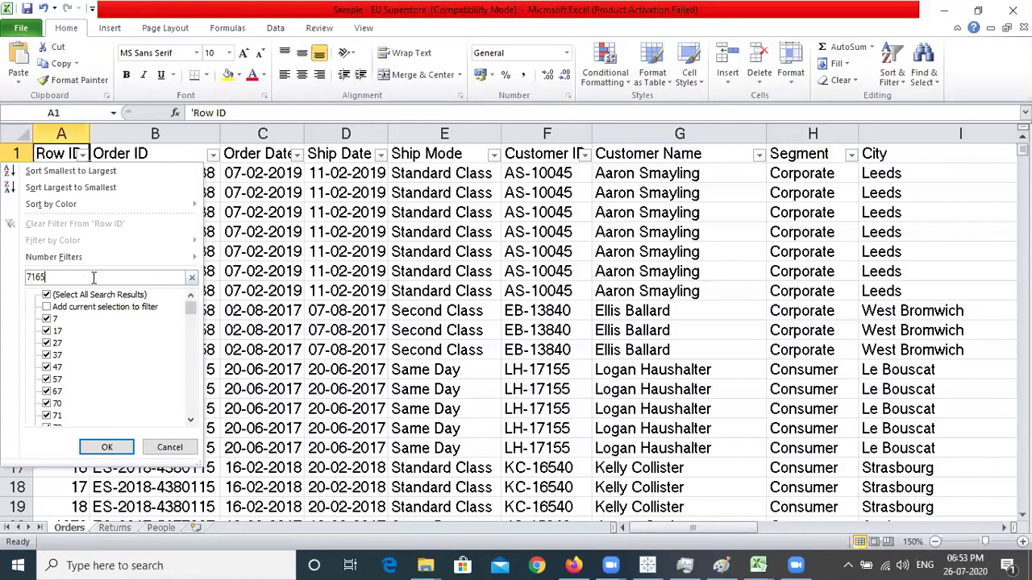
{"action": "left_click", "coordinate": [105, 447]}
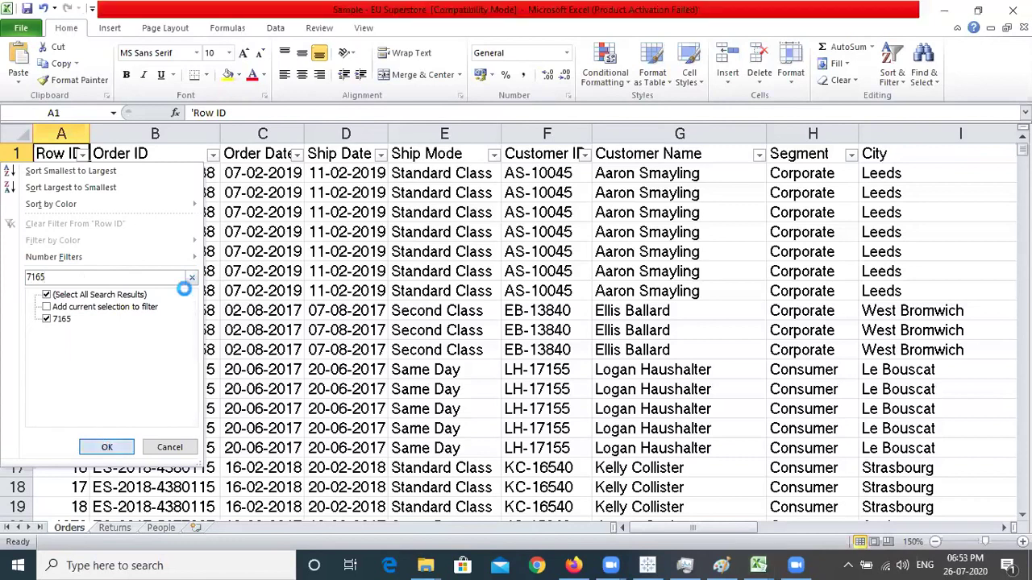
{"action": "key", "text": "Return"}
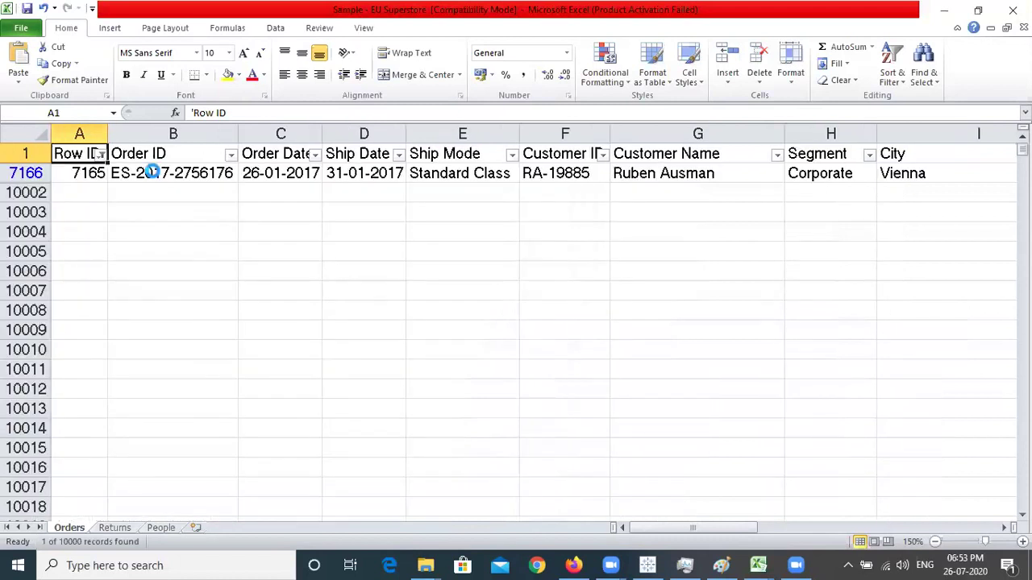
Step: Switch back to Tableau, review the list of data source filters and close it without changes
{"action": "left_click", "coordinate": [650, 564]}
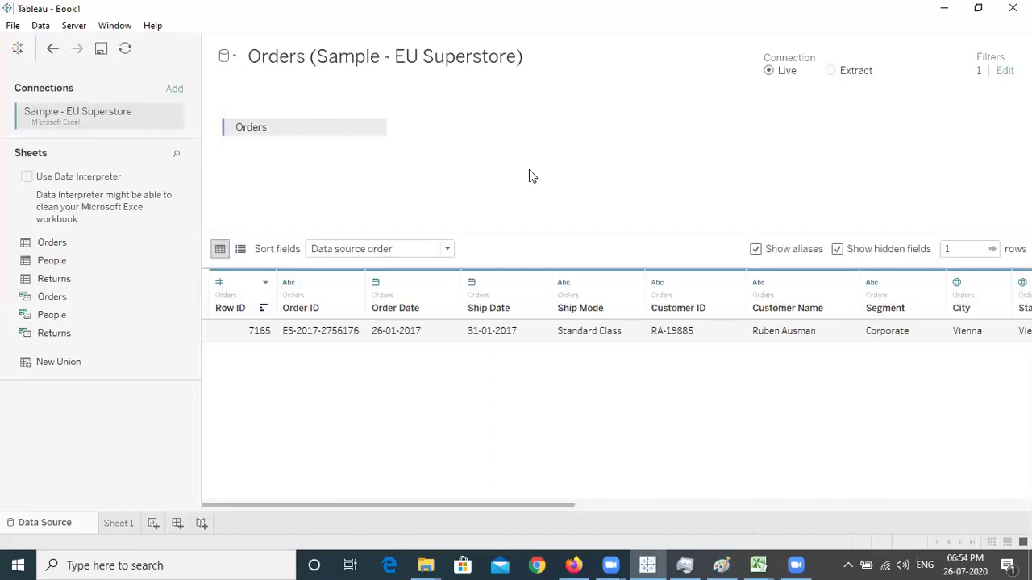
{"action": "left_click", "coordinate": [1003, 72]}
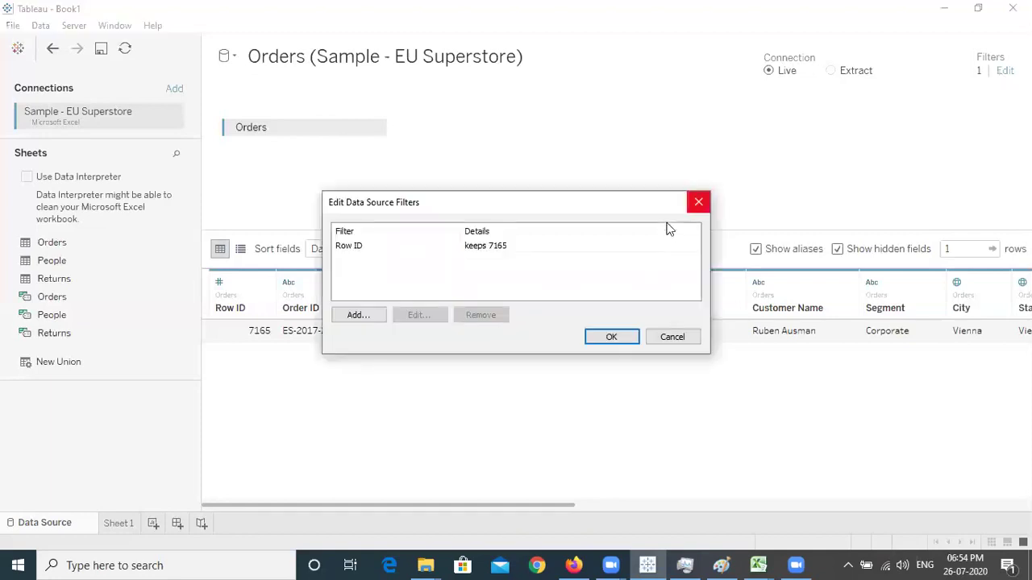
{"action": "left_click", "coordinate": [671, 337]}
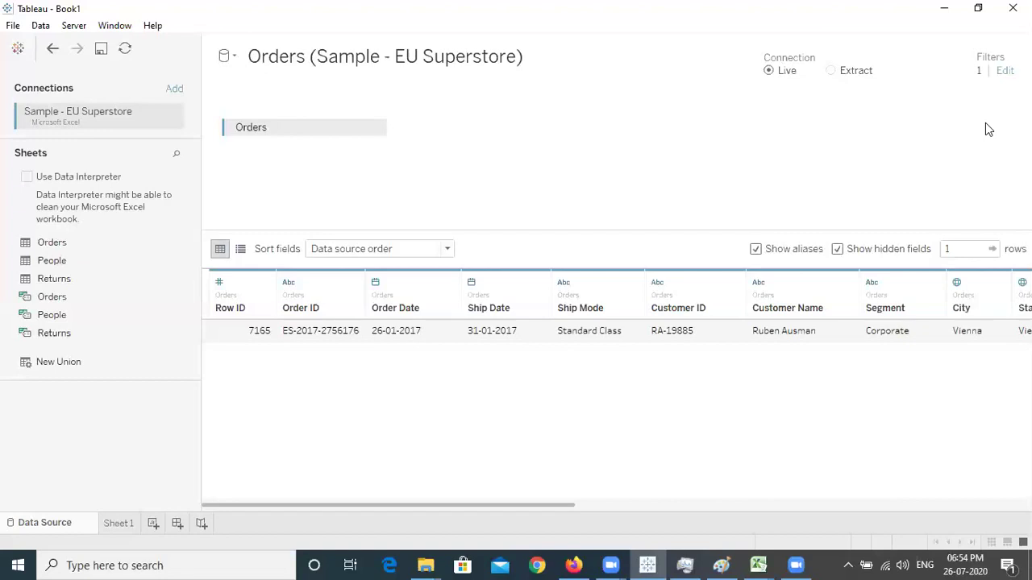
Step: Try to raise the number of rows shown in the data preview grid to 10000
{"action": "left_click", "coordinate": [119, 524]}
{"action": "left_click", "coordinate": [959, 248]}
{"action": "type", "text": "0000"}
{"action": "key", "text": "Return"}
{"action": "double_click", "coordinate": [484, 252]}
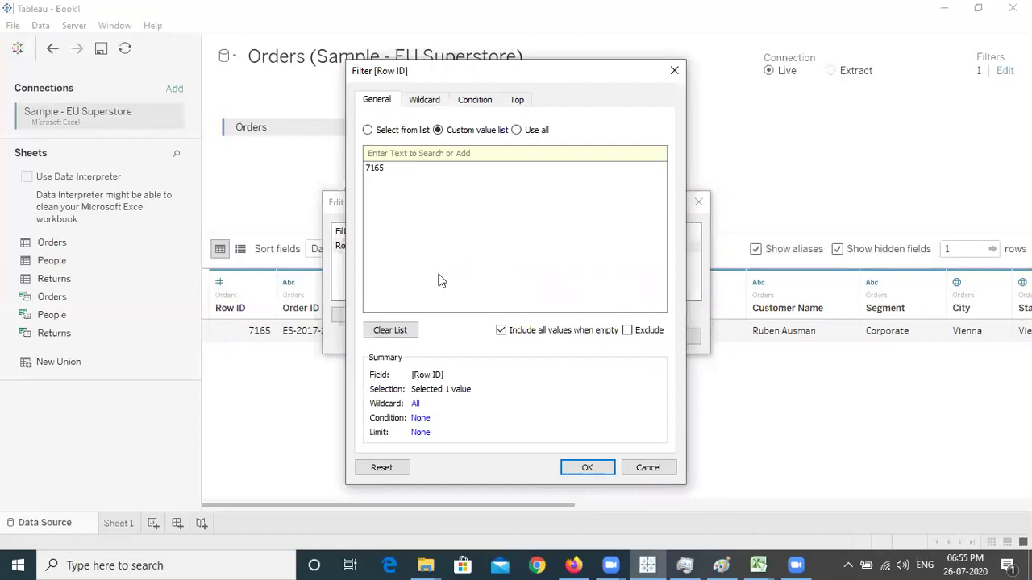
{"action": "left_click", "coordinate": [391, 330]}
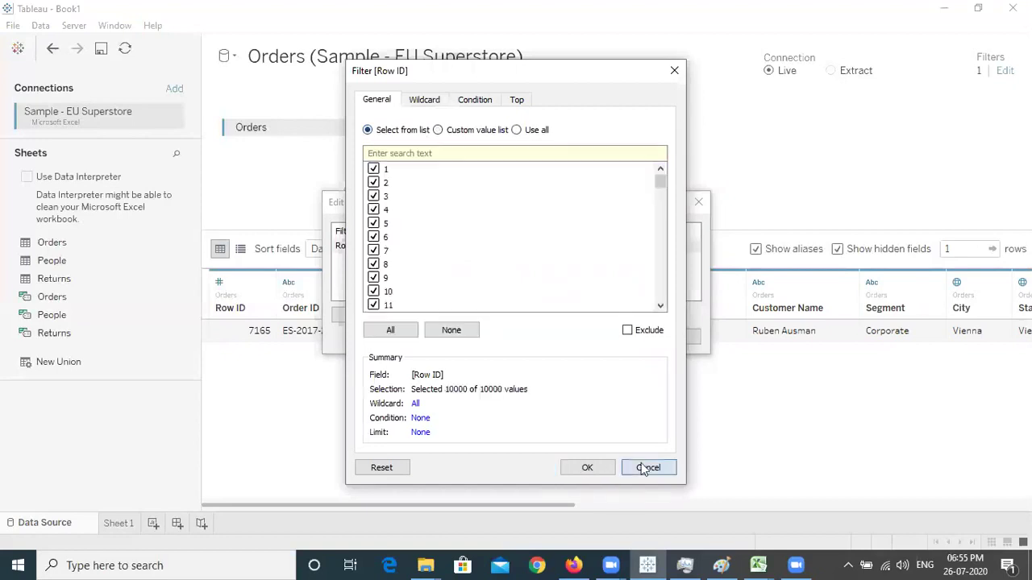
{"action": "key", "text": "Escape"}
Step: Replace the Row ID data source filter with a Segment filter that keeps only Consumer, and apply it
{"action": "left_click", "coordinate": [379, 318]}
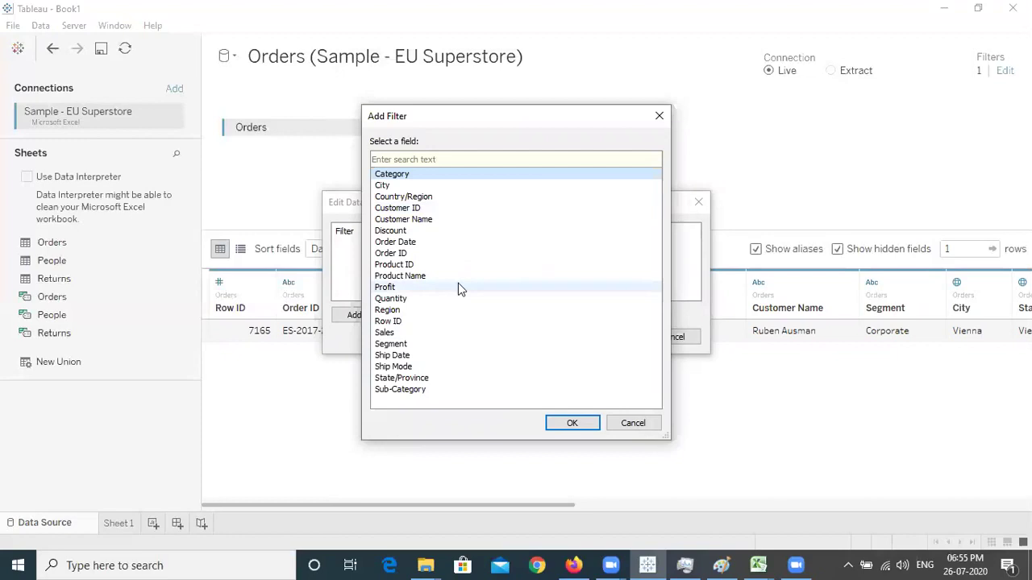
{"action": "left_click", "coordinate": [503, 294]}
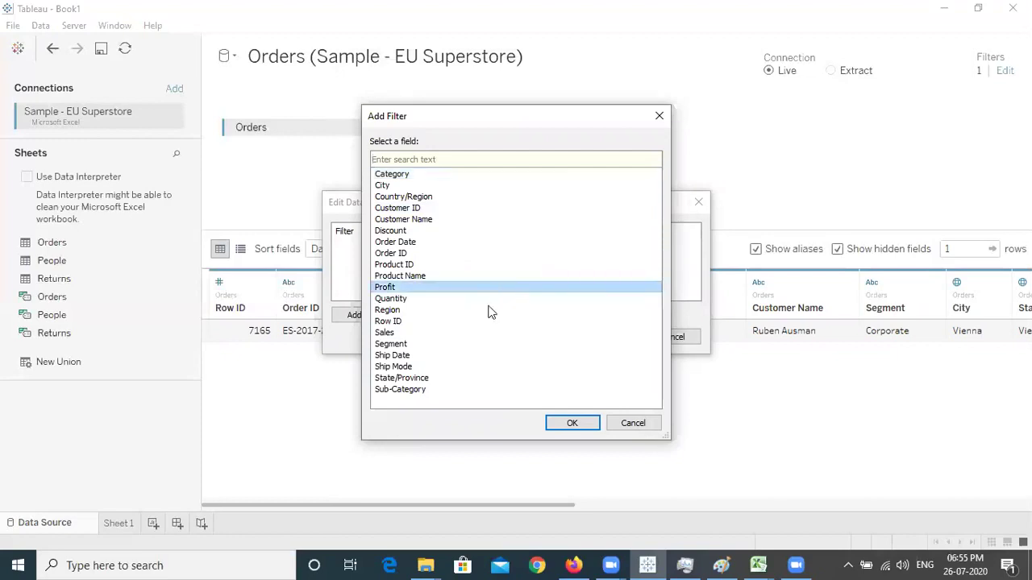
{"action": "left_click", "coordinate": [488, 345]}
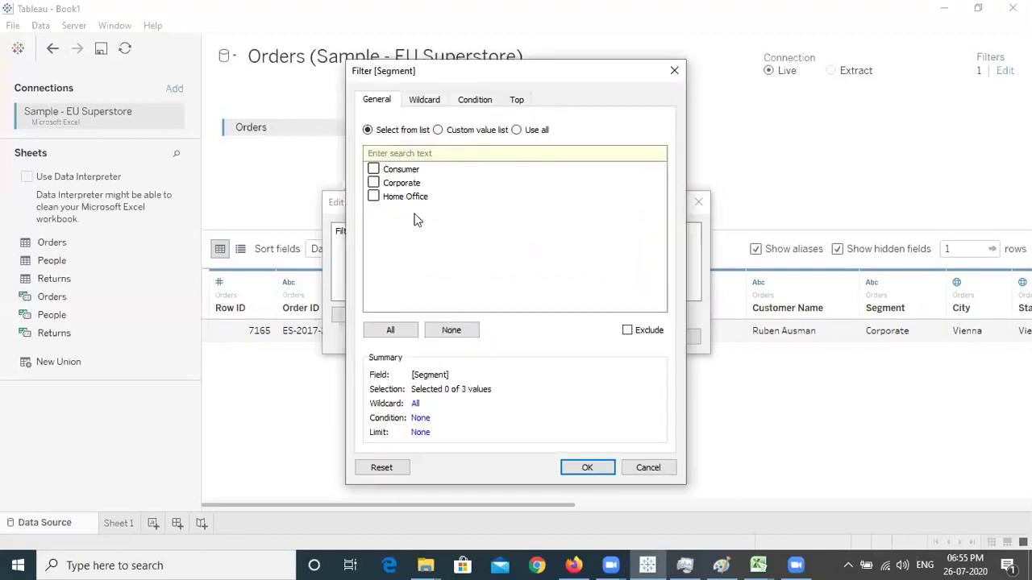
{"action": "left_click", "coordinate": [373, 169]}
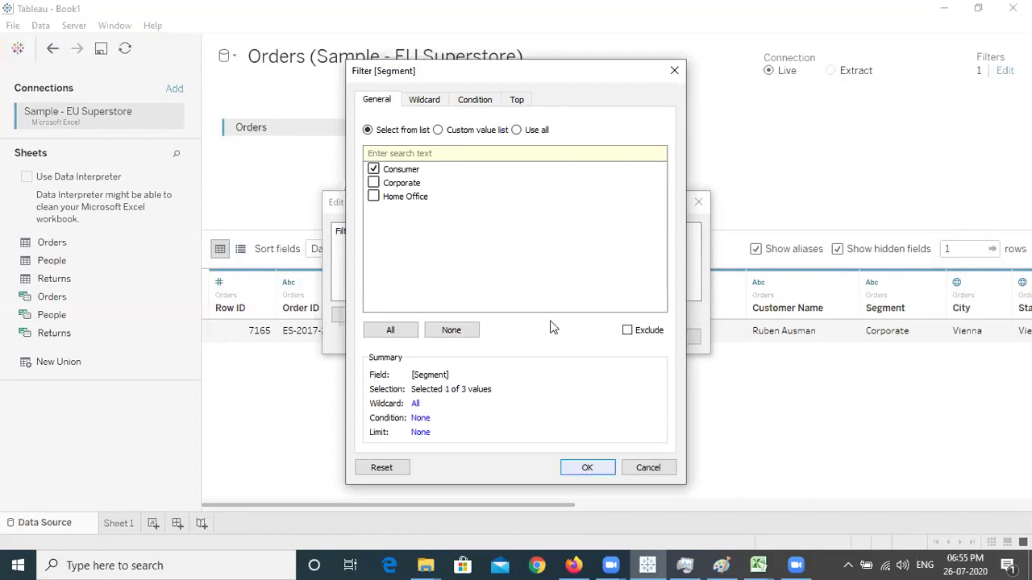
{"action": "key", "text": "Return"}
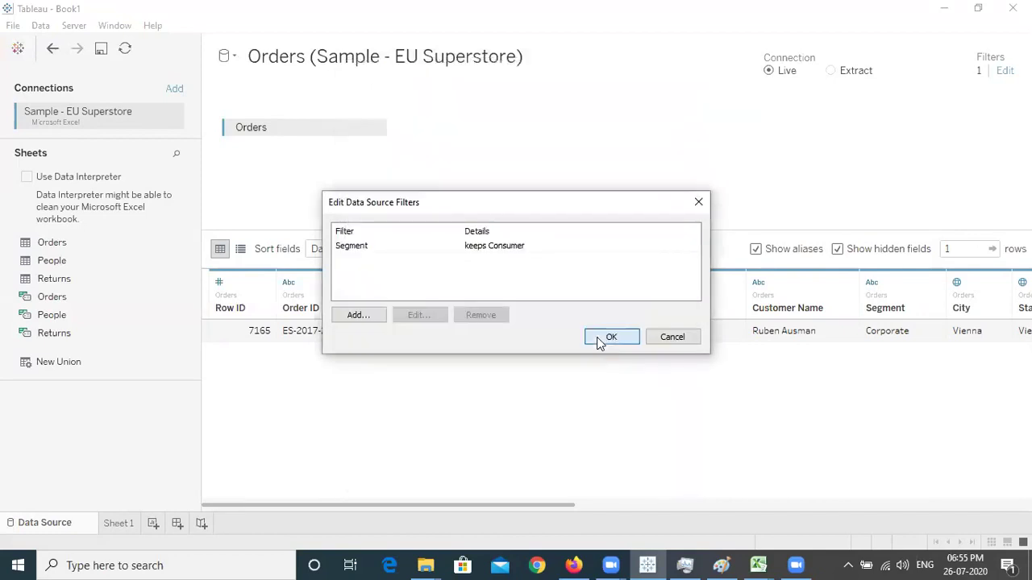
{"action": "left_click", "coordinate": [611, 337]}
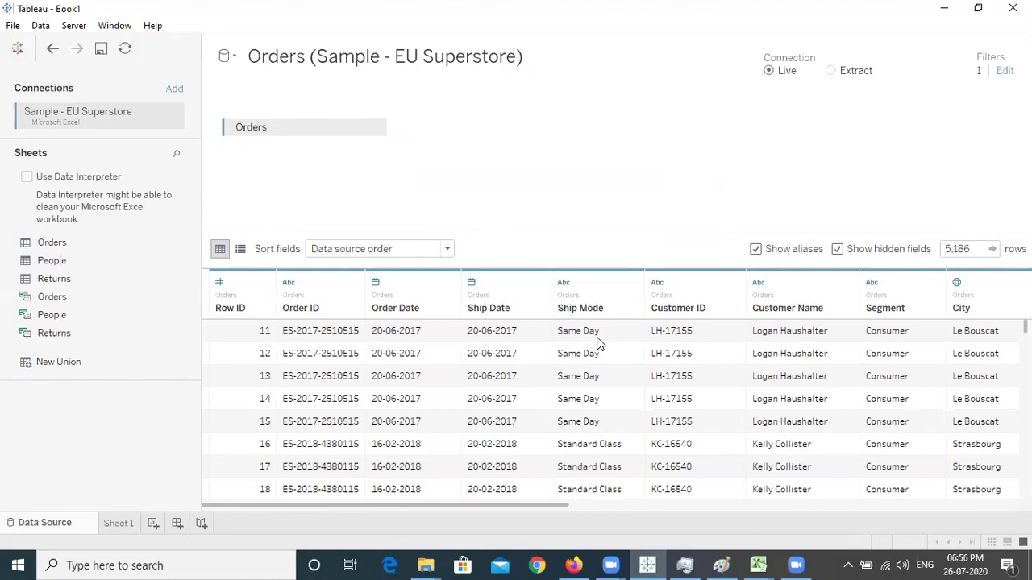
Step: Compare the dimensions and measures listed on Sheet 1 with the filtered preview on the data source page
{"action": "left_click", "coordinate": [117, 523]}
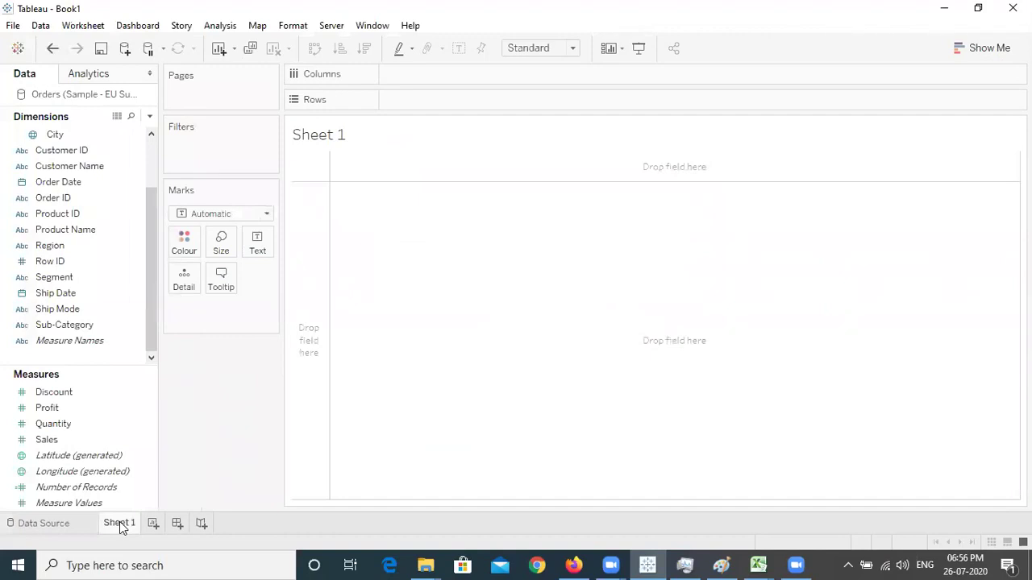
{"action": "left_click", "coordinate": [49, 522]}
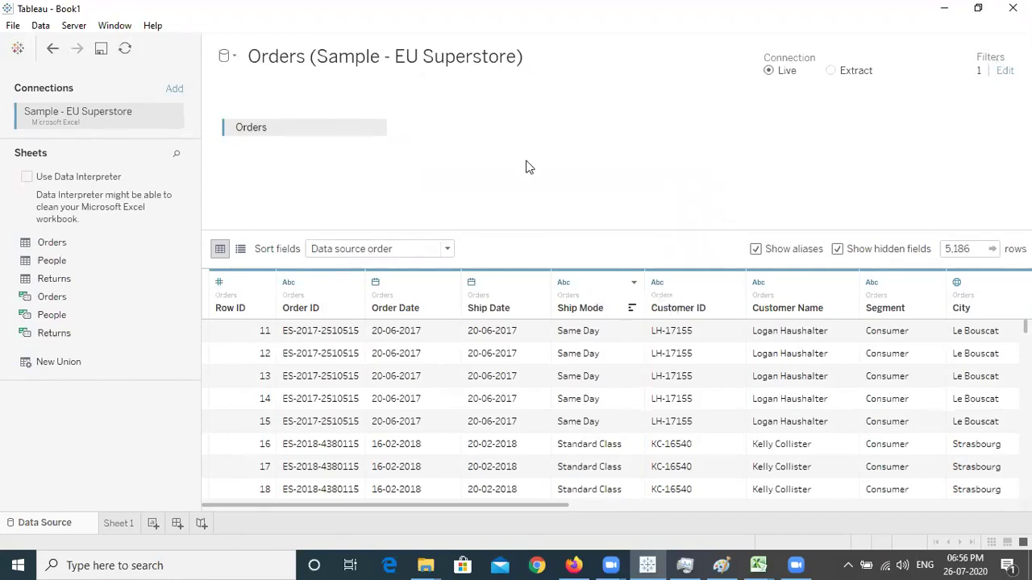
{"action": "left_click", "coordinate": [986, 256]}
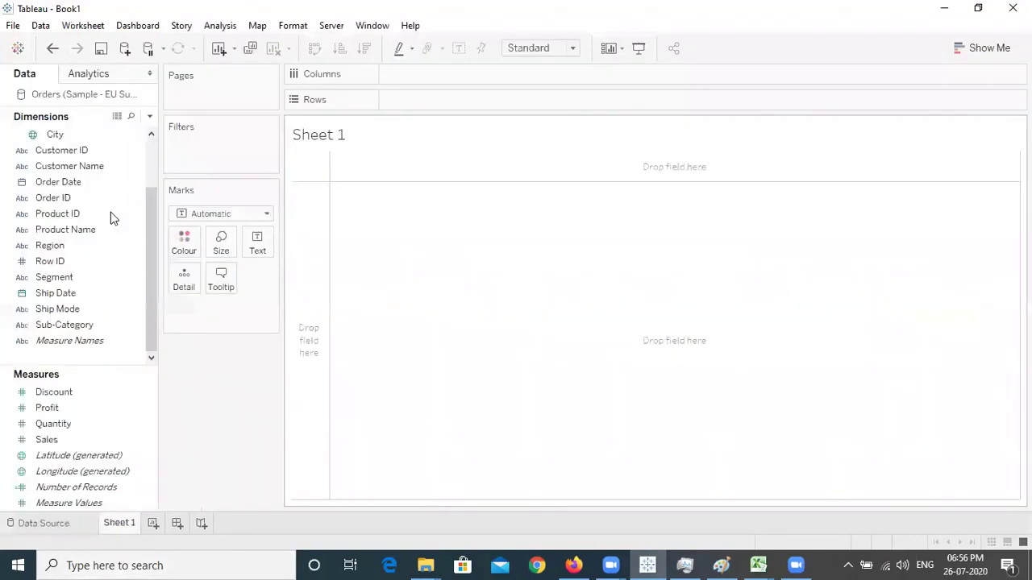
{"action": "left_click", "coordinate": [77, 218]}
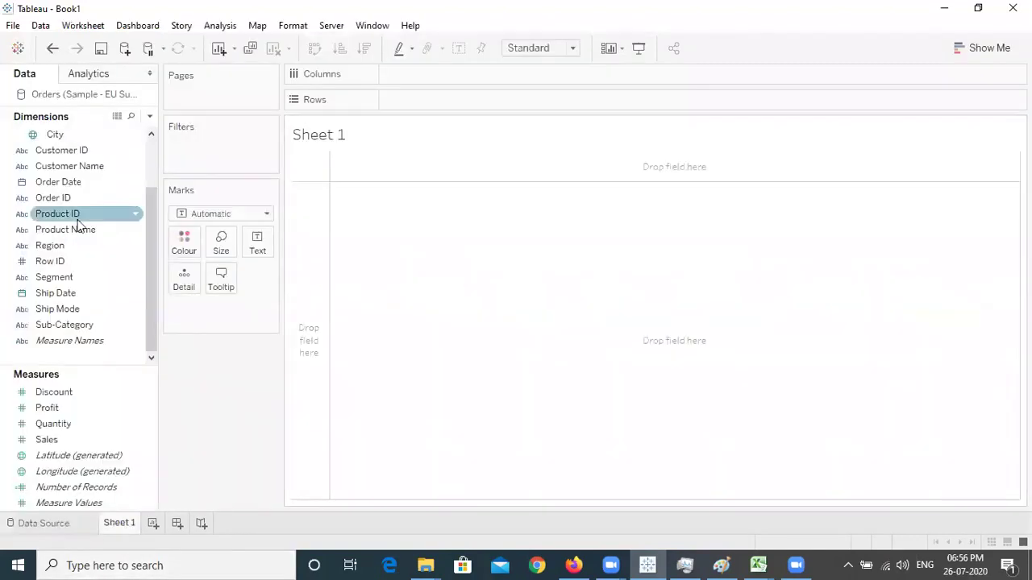
{"action": "left_click_drag", "start_coordinate": [246, 159], "coordinate": [103, 229]}
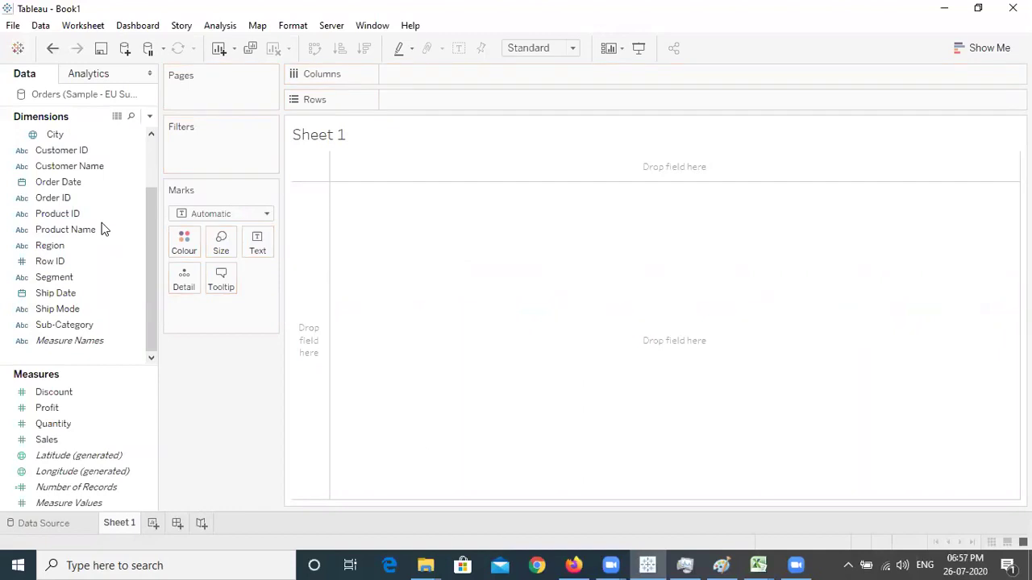
{"action": "left_click", "coordinate": [80, 504]}
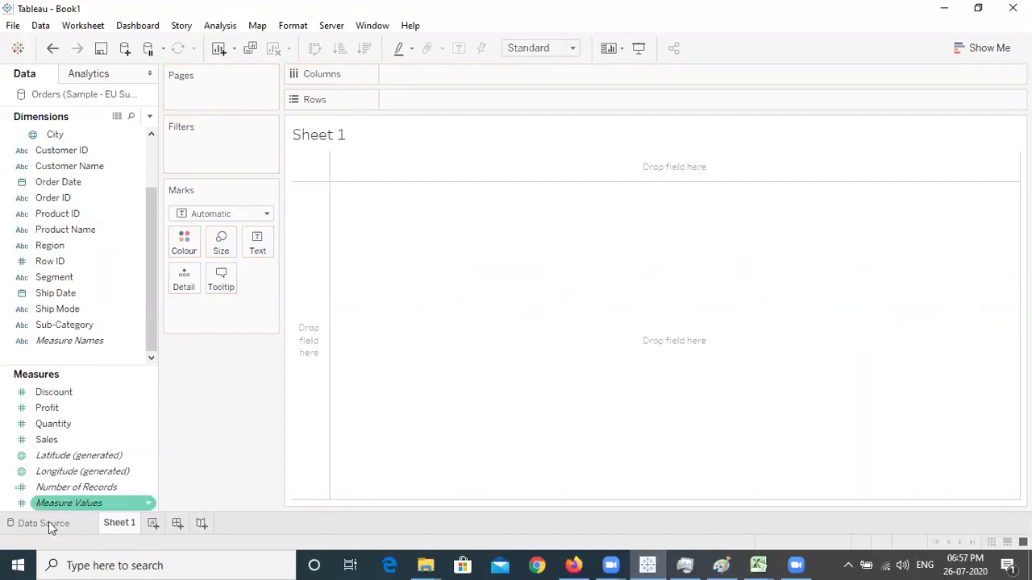
Step: Return to the data source page and remove the Segment filter from the data source filters
{"action": "left_click", "coordinate": [48, 524]}
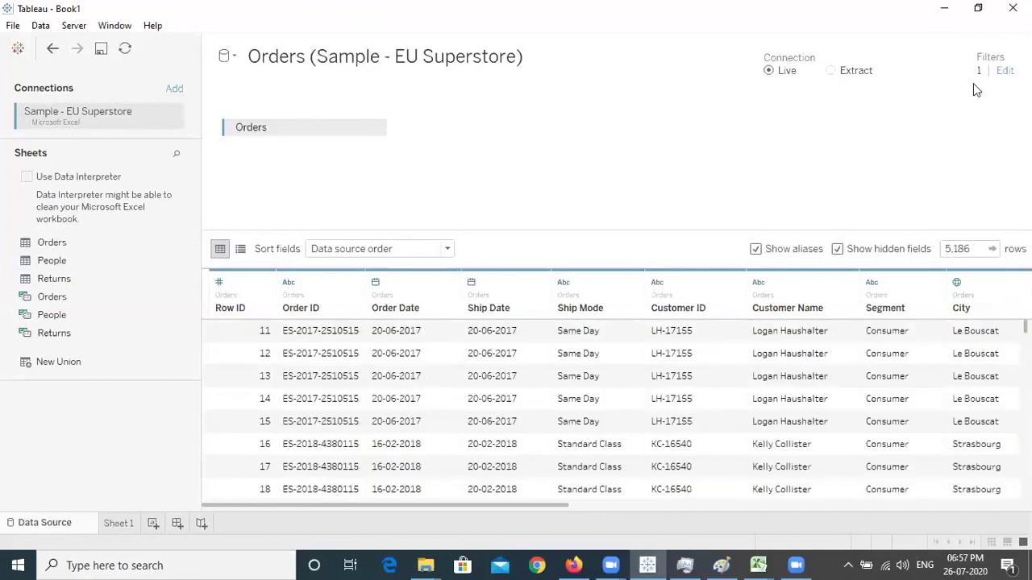
{"action": "left_click", "coordinate": [120, 525]}
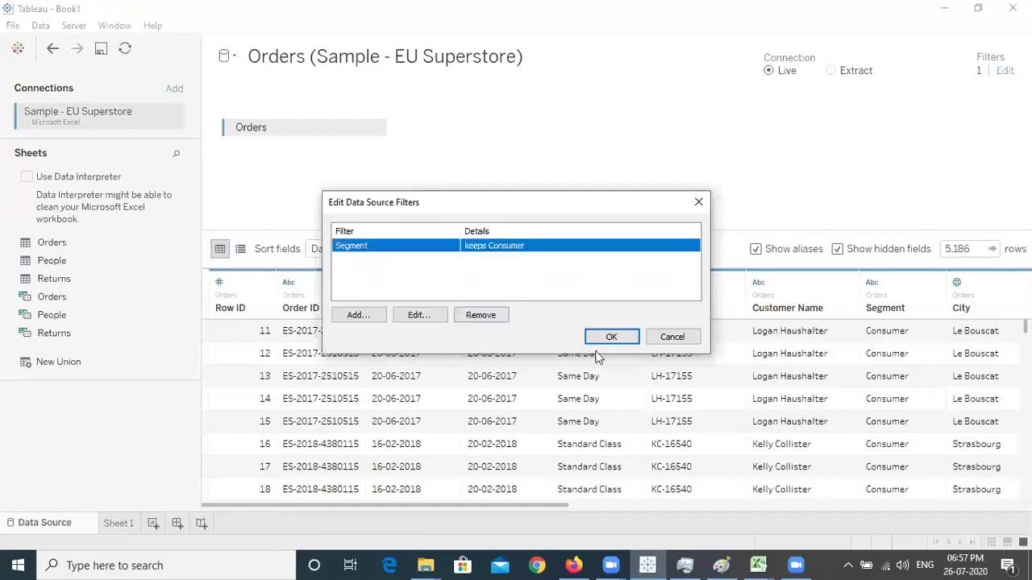
{"action": "left_click", "coordinate": [611, 338]}
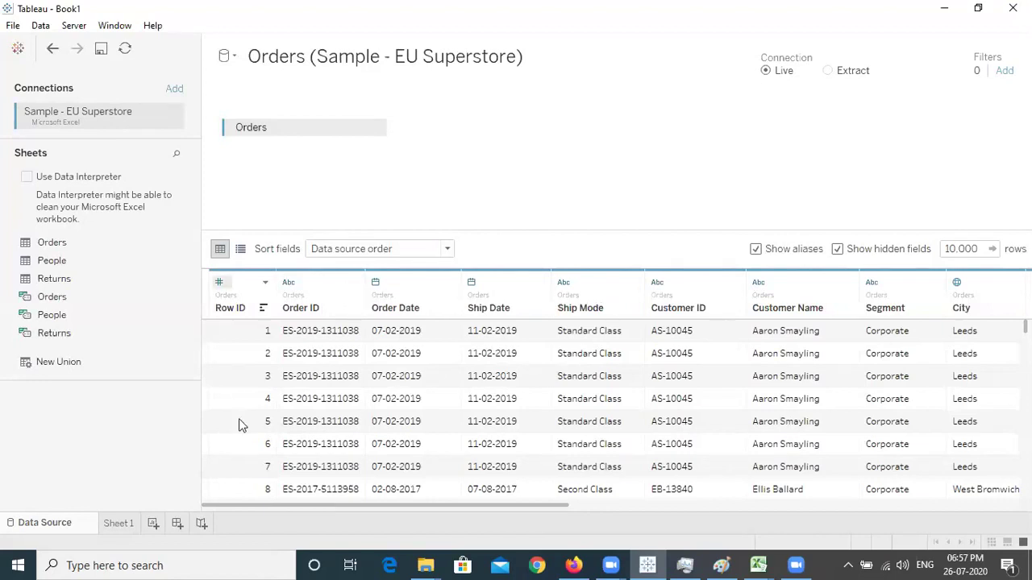
Step: Create a calculated field named ID from the Order Date column, using INDEX() as its formula
{"action": "left_click", "coordinate": [450, 284]}
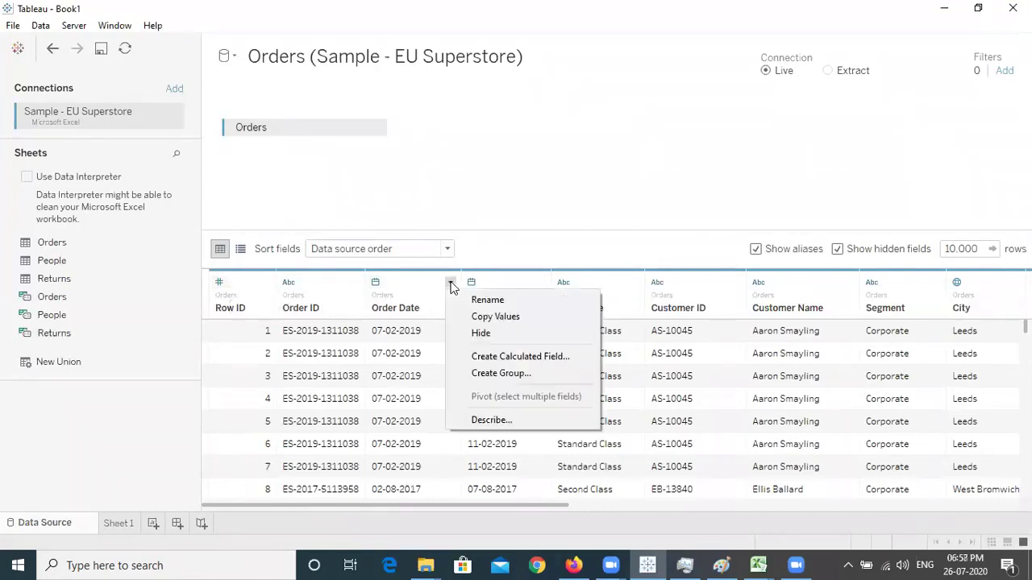
{"action": "left_click", "coordinate": [523, 360]}
{"action": "left_click_drag", "start_coordinate": [592, 166], "coordinate": [665, 162]}
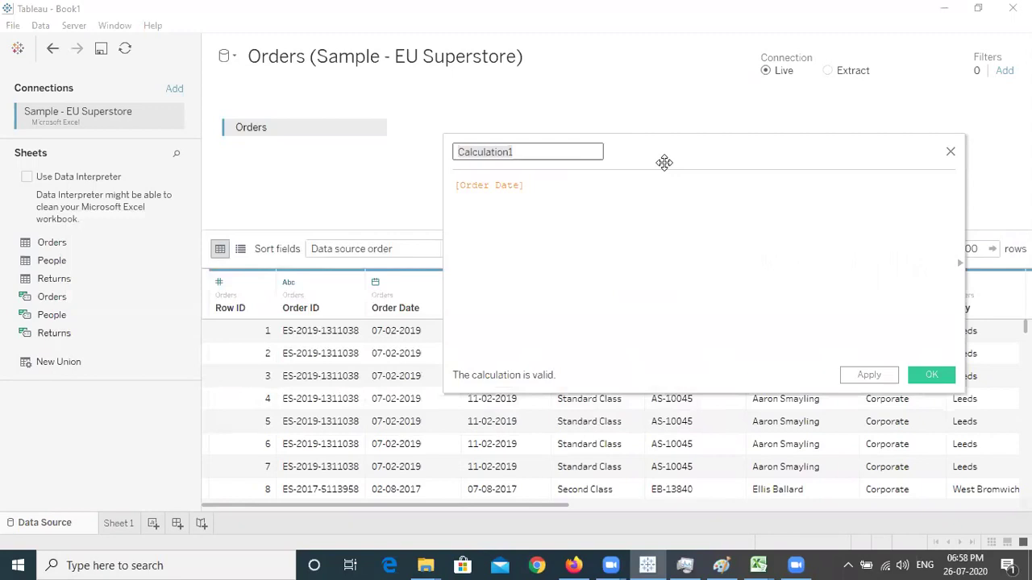
{"action": "type", "text": "R"}
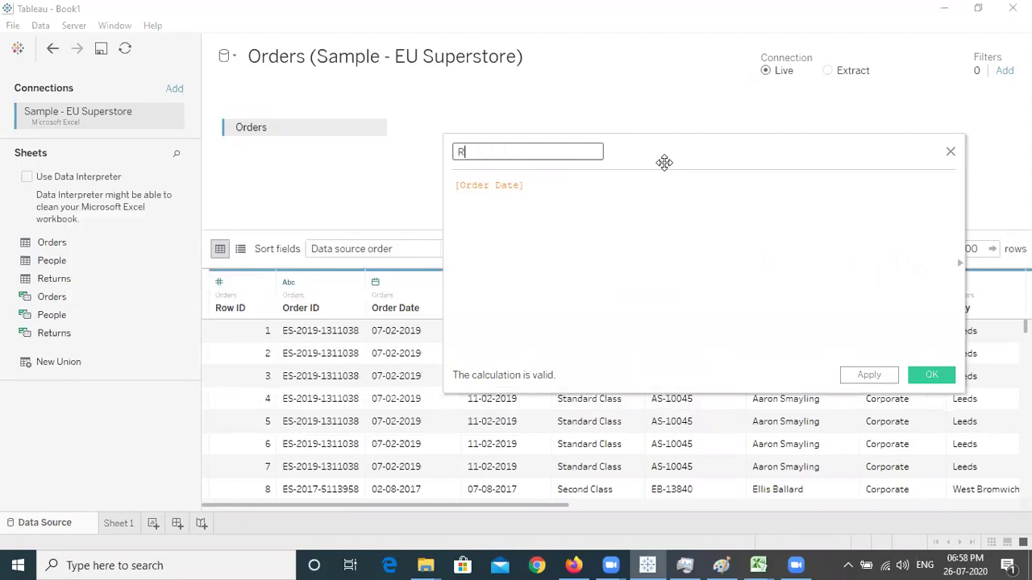
{"action": "type", "text": "O"}
{"action": "key", "text": "BackSpace"}
{"action": "key", "text": "BackSpace"}
{"action": "type", "text": "ID"}
{"action": "key", "text": "Tab"}
{"action": "type", "text": "ind"}
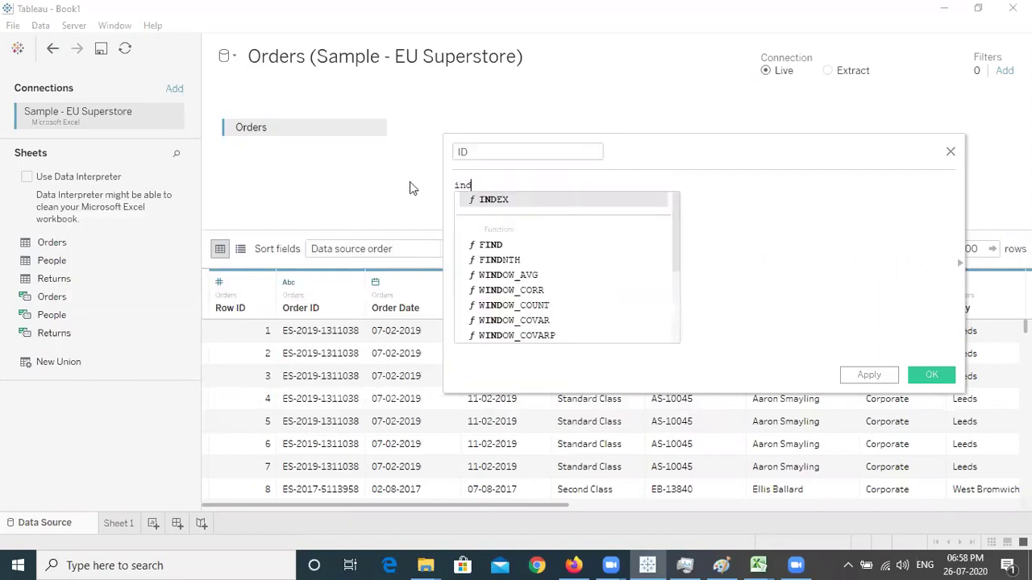
{"action": "key", "text": "Return"}
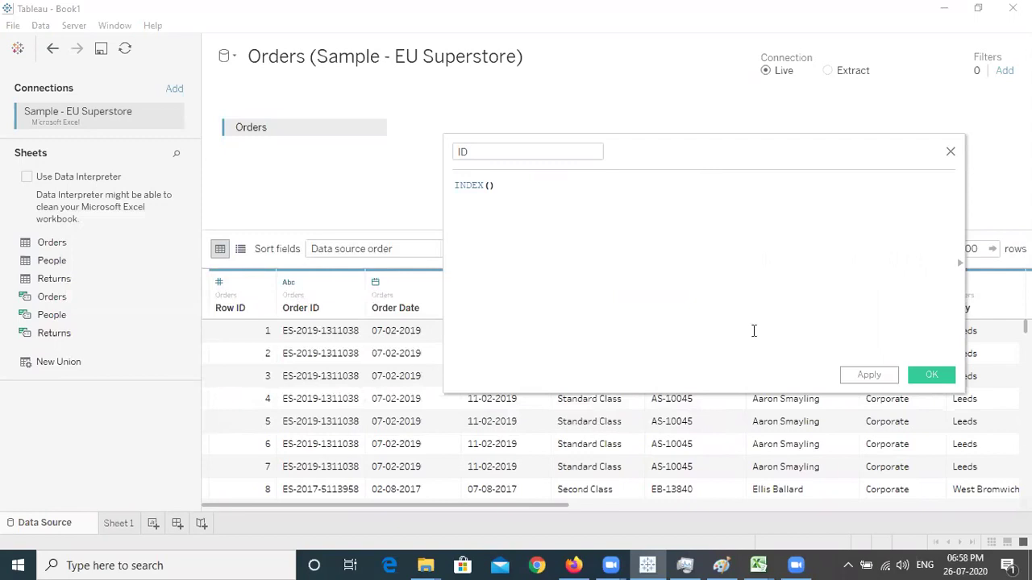
{"action": "left_click", "coordinate": [930, 382]}
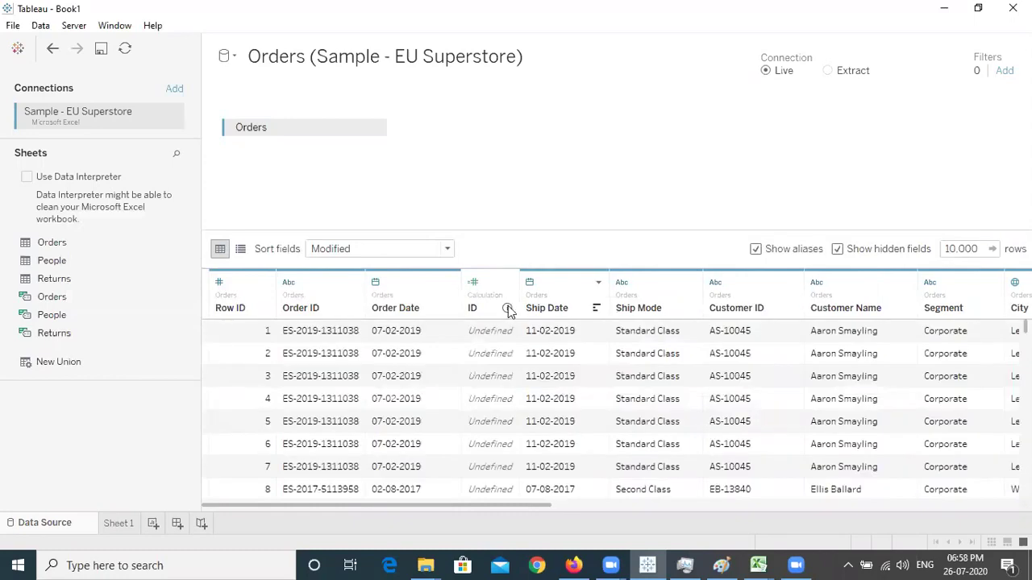
Step: Open the ID calculated field for editing and clear its formula
{"action": "mouse_move", "coordinate": [508, 311]}
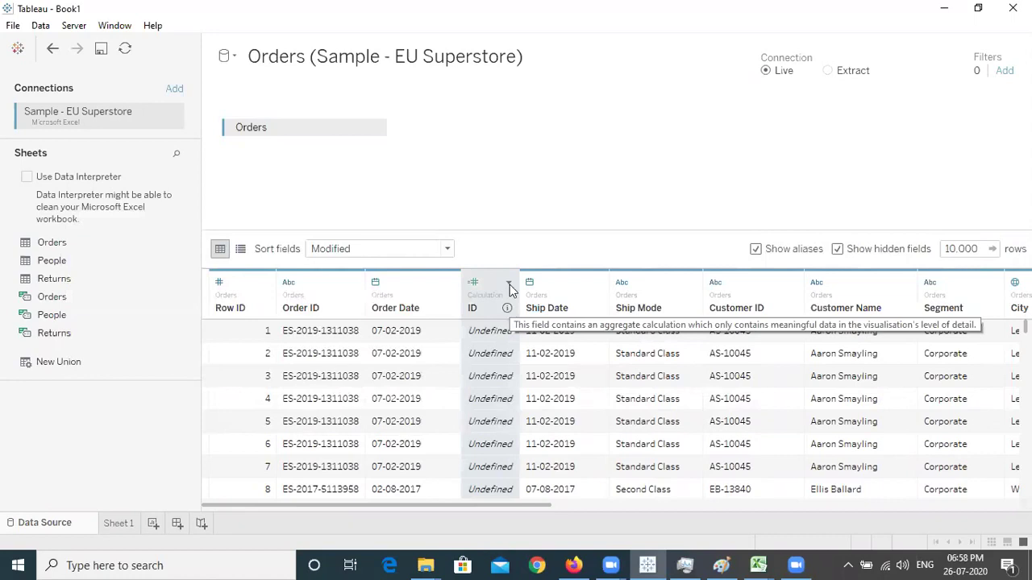
{"action": "left_click", "coordinate": [509, 284]}
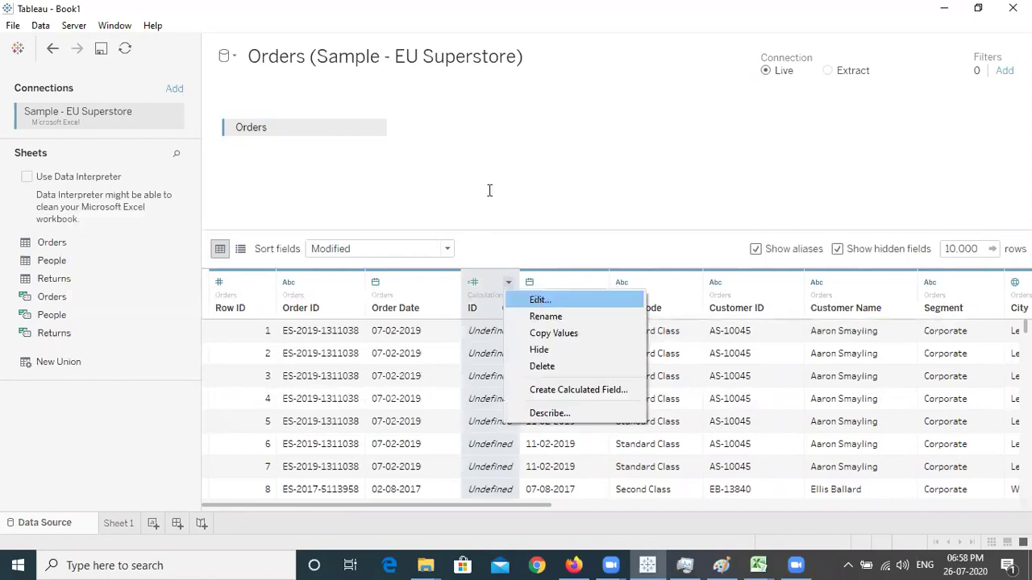
{"action": "key", "text": "Return"}
{"action": "key", "text": "ctrl+a"}
{"action": "key", "text": "BackSpace"}
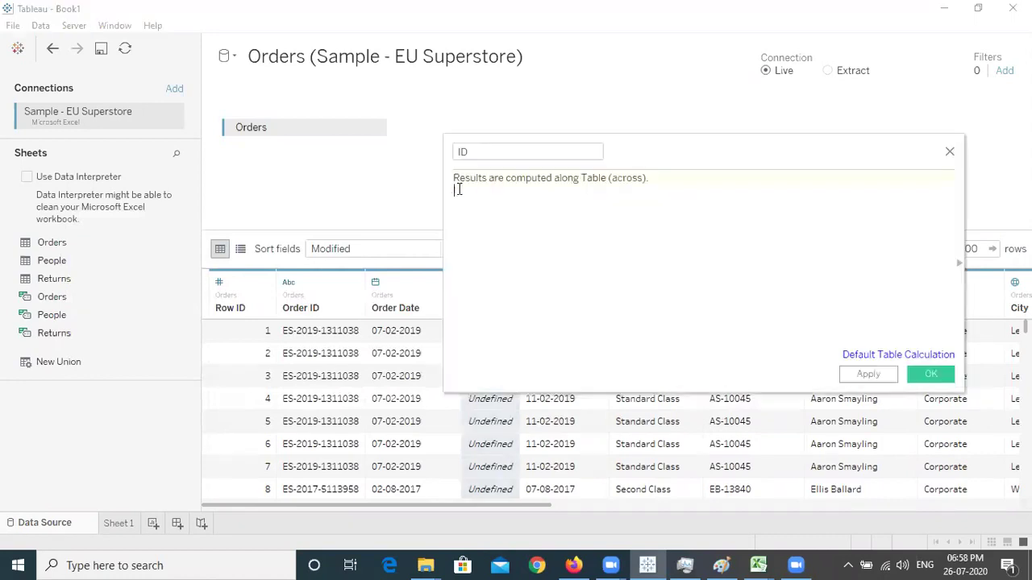
Step: Try a RANK() formula in the ID calculated field and erase it
{"action": "type", "text": "RANK("}
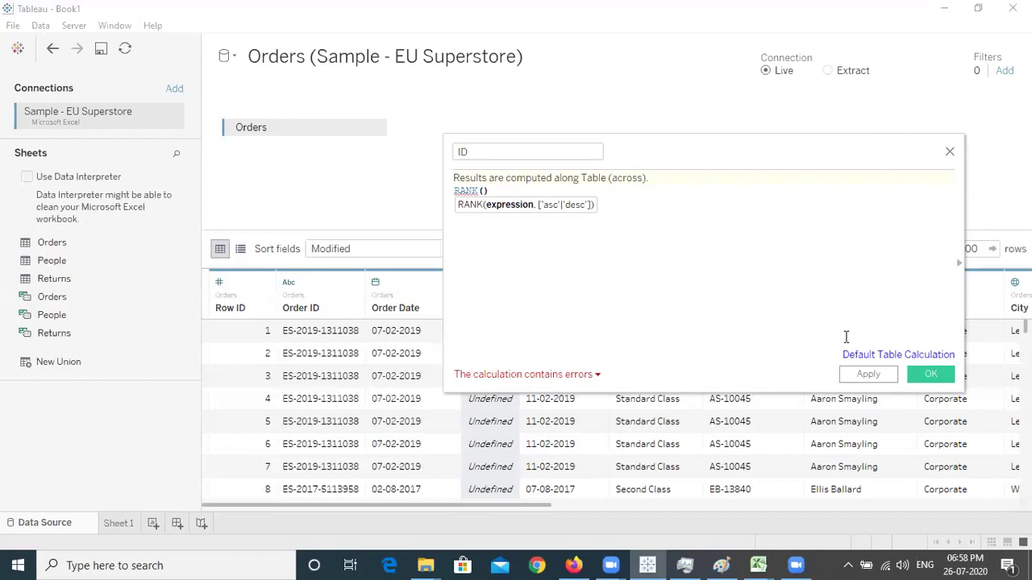
{"action": "key", "text": "Right"}
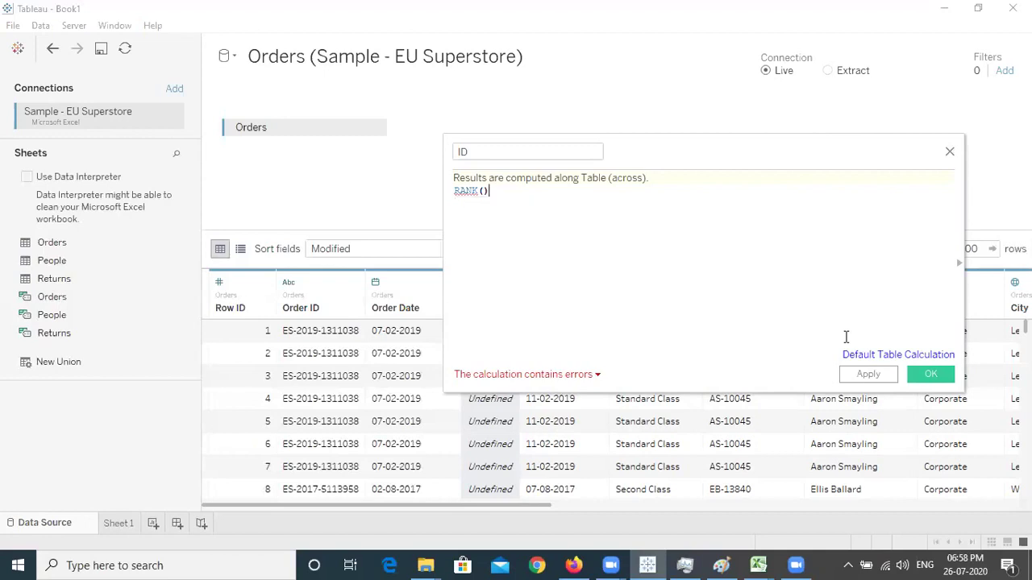
{"action": "key", "text": "ctrl+a"}
{"action": "left_click", "coordinate": [846, 337]}
{"action": "key", "text": "Left"}
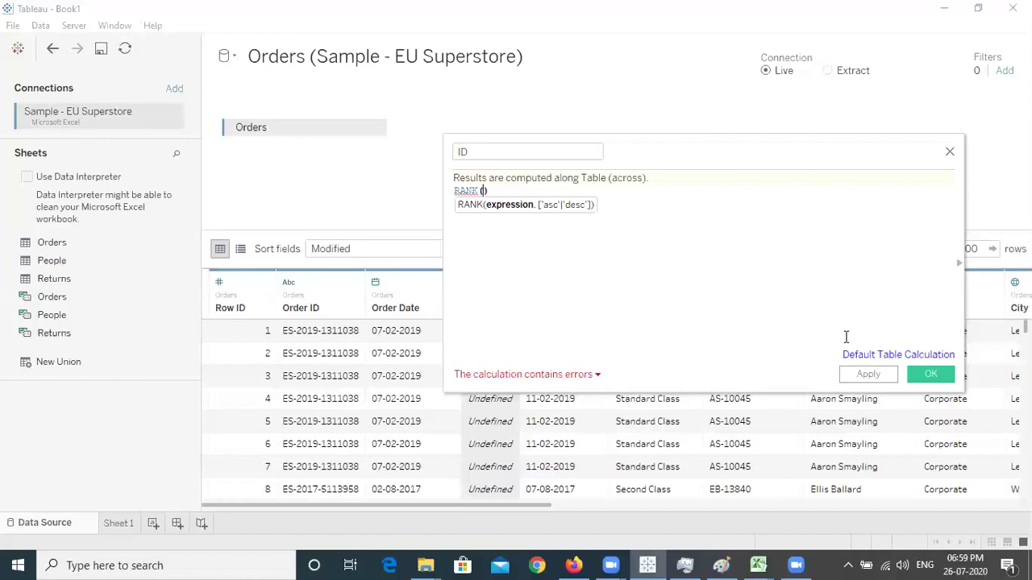
{"action": "type", "text": "'"}
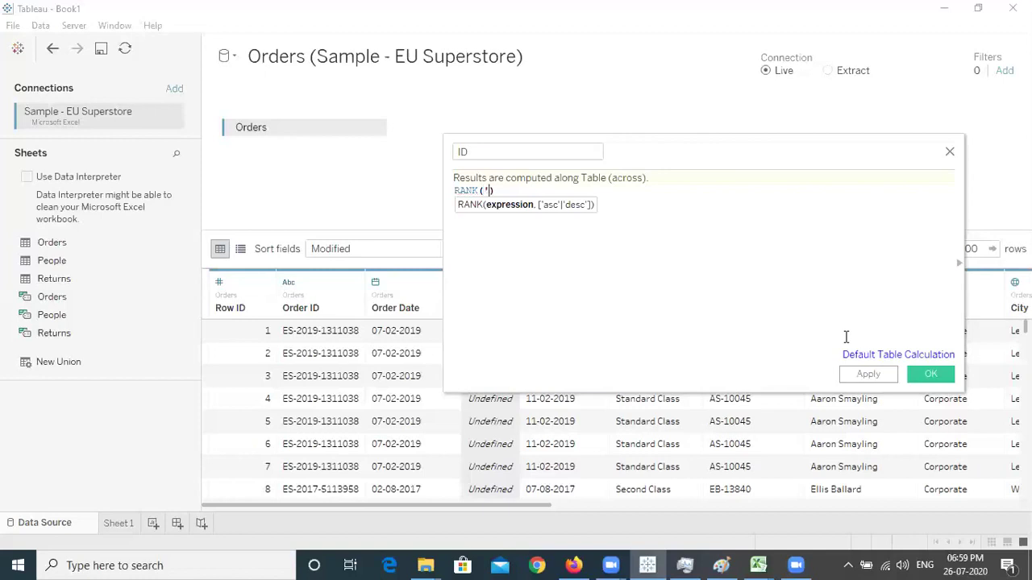
{"action": "key", "text": "BackSpace"}
{"action": "key", "text": "BackSpace"}
{"action": "key", "text": "ctrl+a"}
{"action": "key", "text": "BackSpace"}
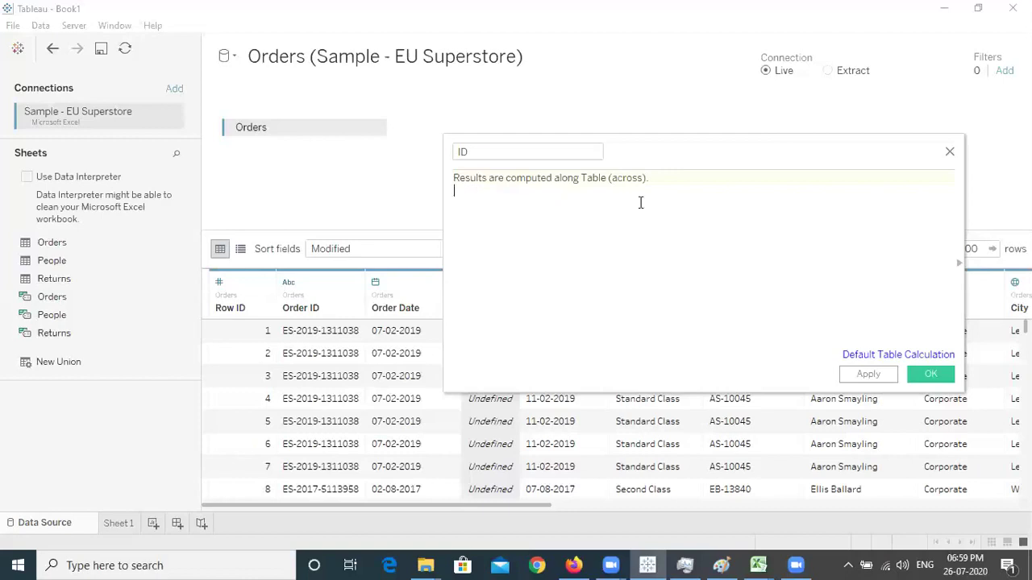
Step: Set the ID calculated field's formula to [Row ID] and save it
{"action": "left_click", "coordinate": [494, 154]}
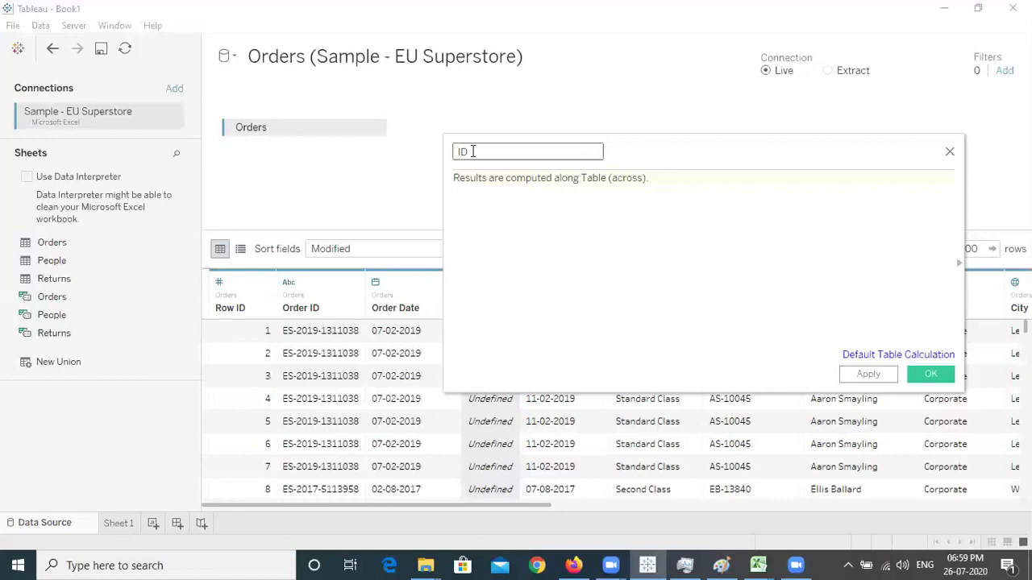
{"action": "left_click", "coordinate": [494, 197]}
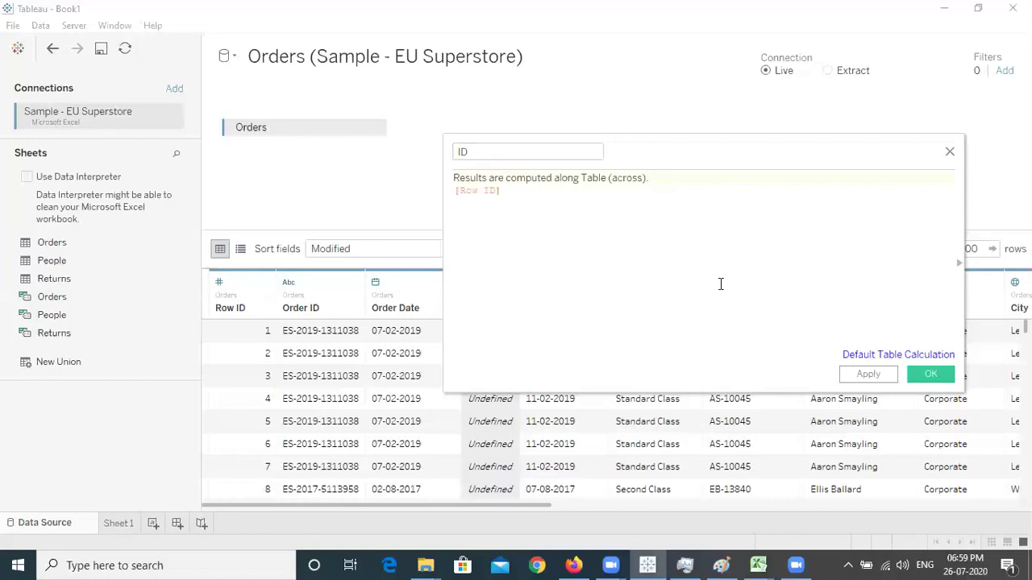
{"action": "left_click", "coordinate": [933, 373]}
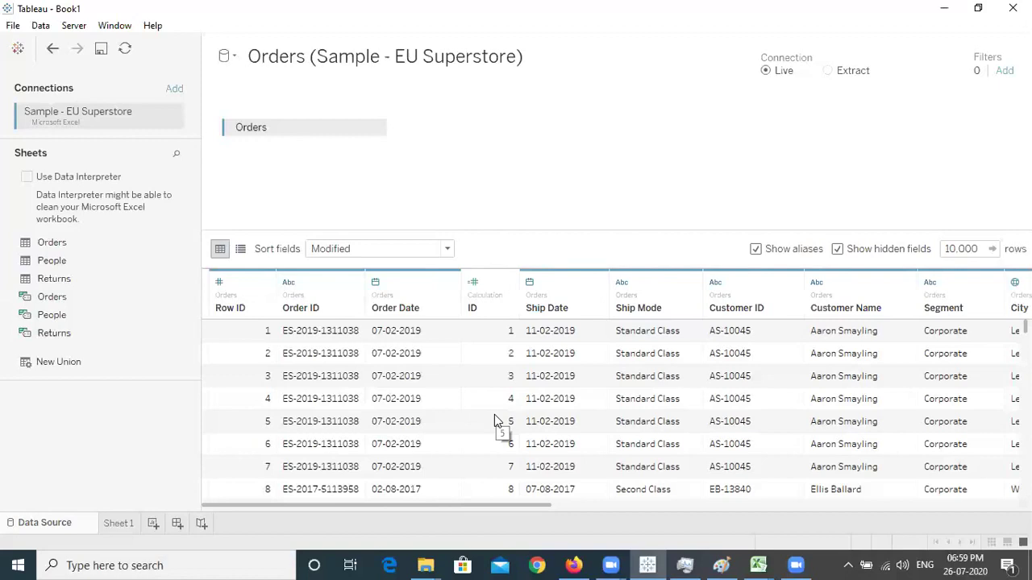
Step: Change the ID calculated field's formula to [Row ID] + 1 and save it
{"action": "left_click", "coordinate": [508, 283]}
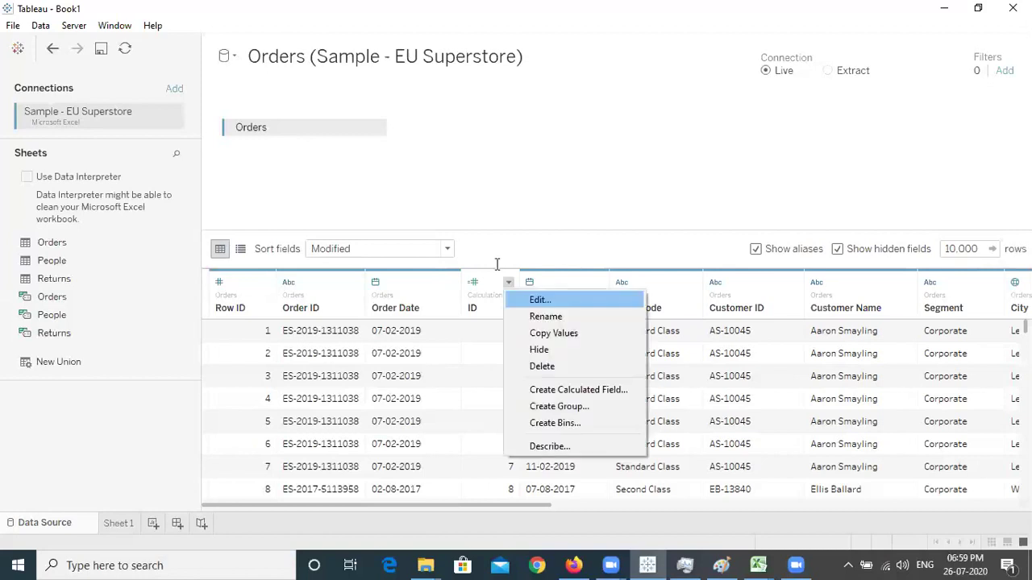
{"action": "key", "text": "Return"}
{"action": "type", "text": "+ "}
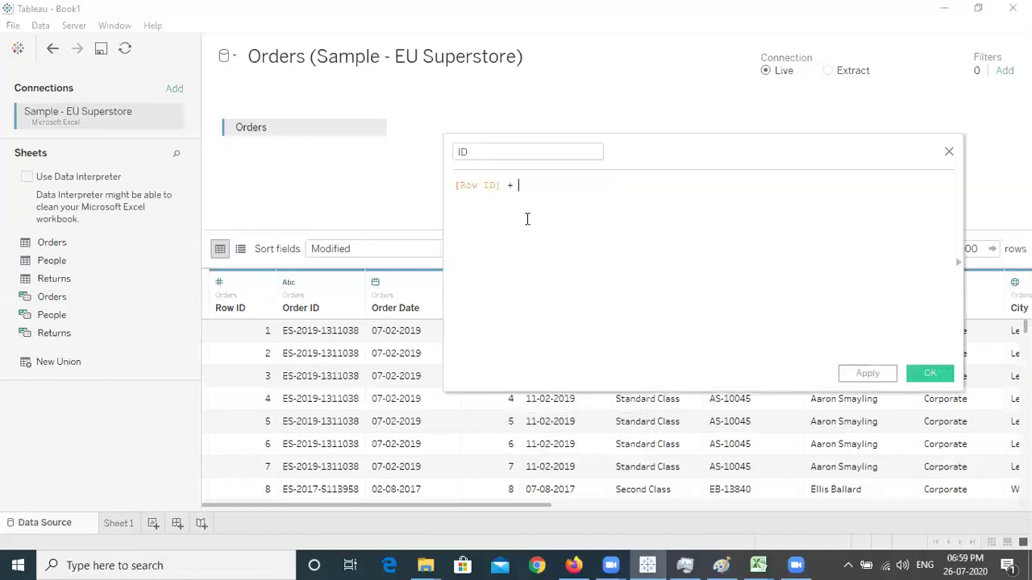
{"action": "type", "text": "1"}
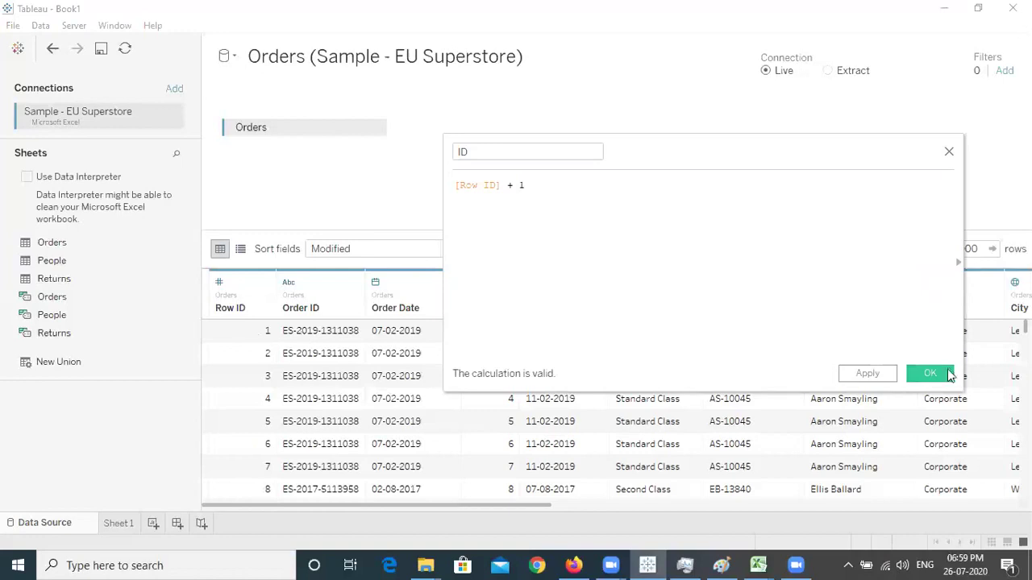
{"action": "left_click", "coordinate": [930, 373]}
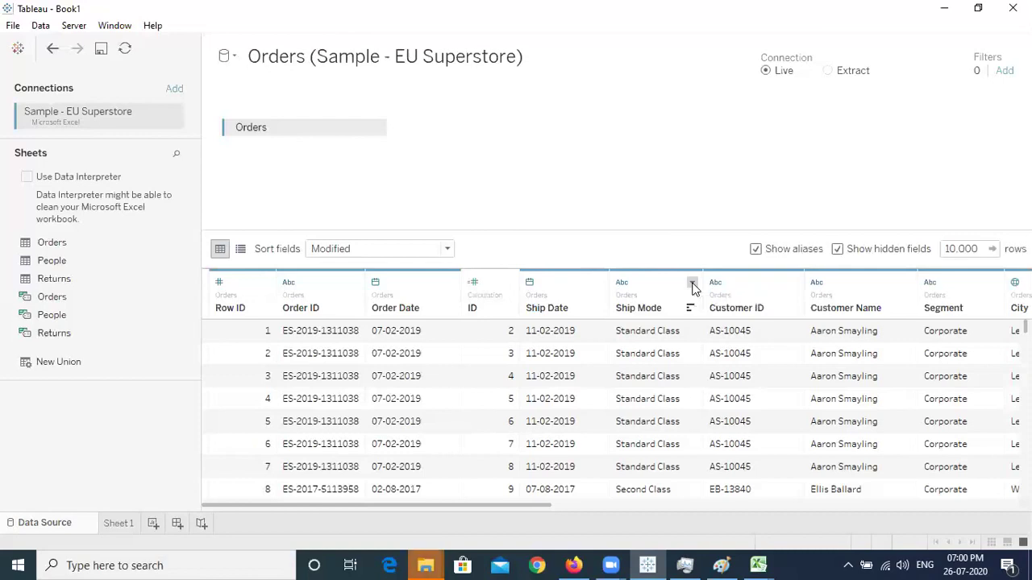
Step: Create a calculated field named Ship mode1 from the Ship Mode column, using [Ship Mode] as its formula
{"action": "left_click", "coordinate": [692, 284]}
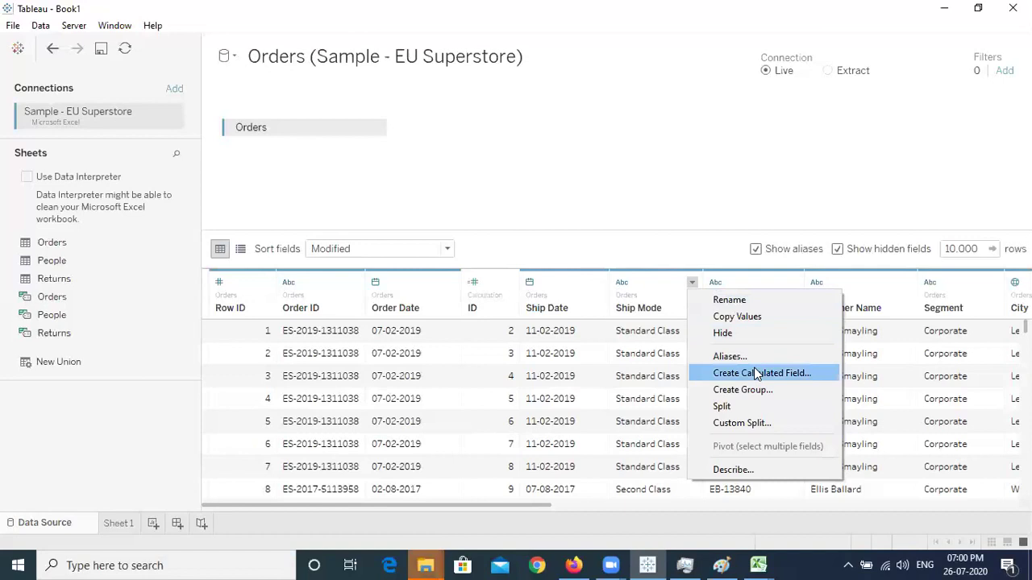
{"action": "left_click", "coordinate": [760, 374]}
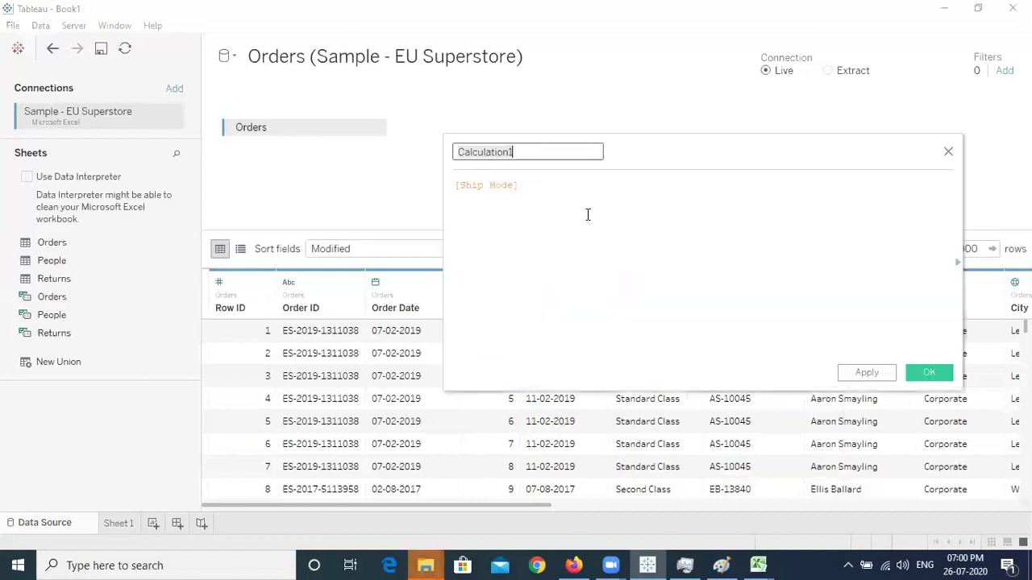
{"action": "type", "text": "Ship d"}
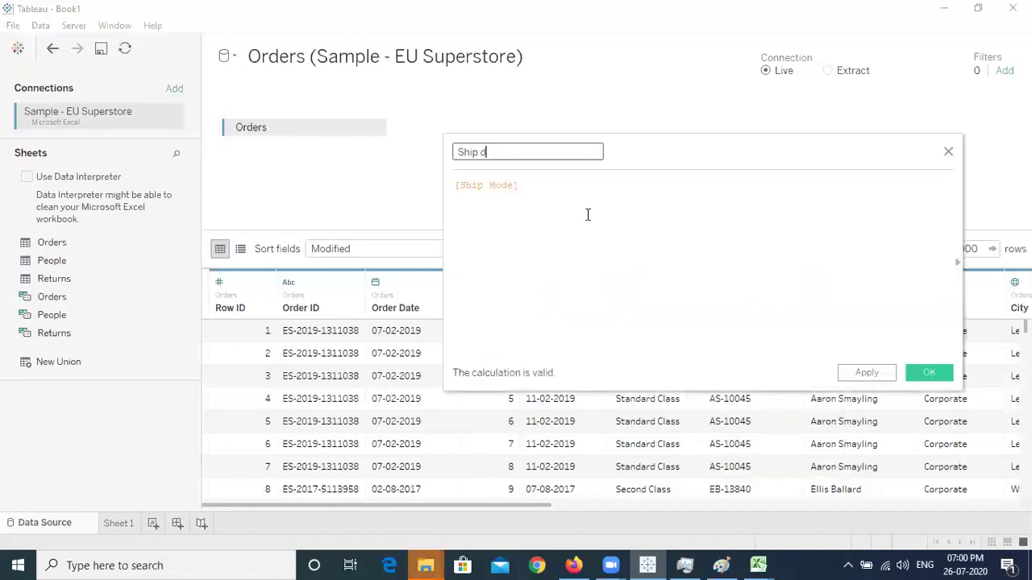
{"action": "key", "text": "BackSpace"}
{"action": "type", "text": "mode1"}
{"action": "left_click", "coordinate": [470, 201]}
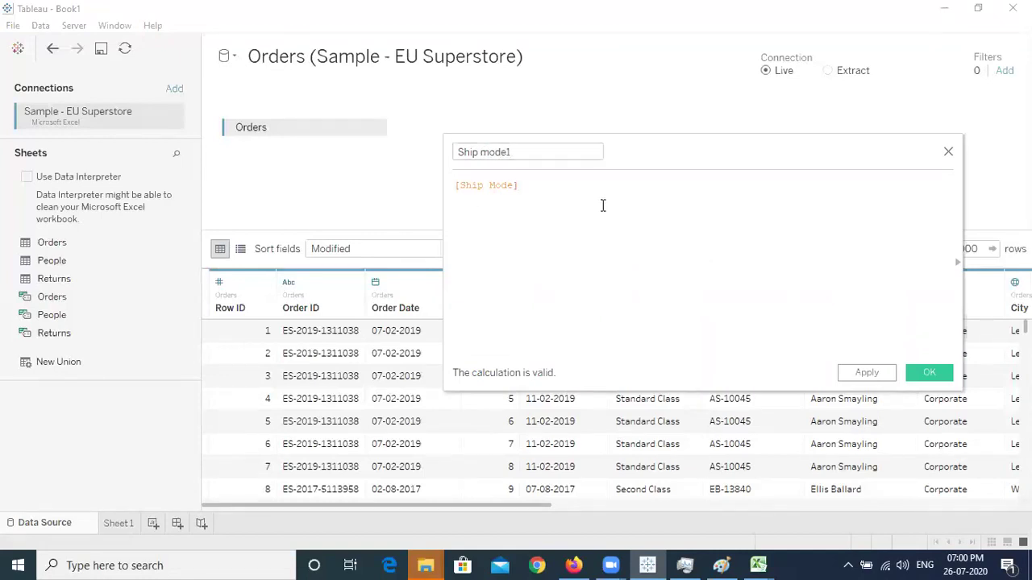
{"action": "left_click", "coordinate": [929, 373]}
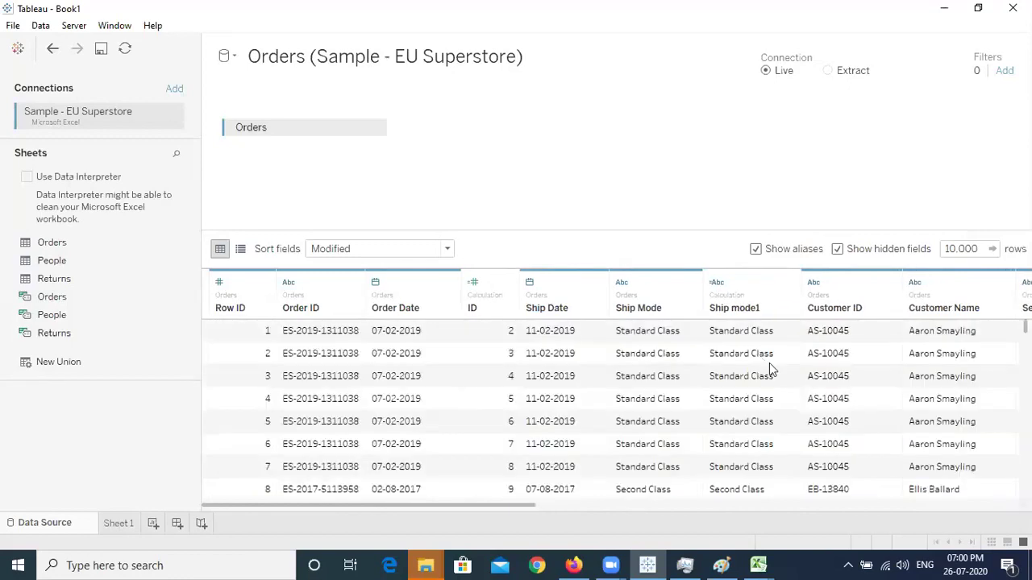
Step: View the Ship mode1 field's aliases and its formula, closing both without edits
{"action": "left_click", "coordinate": [790, 283]}
{"action": "left_click", "coordinate": [831, 390]}
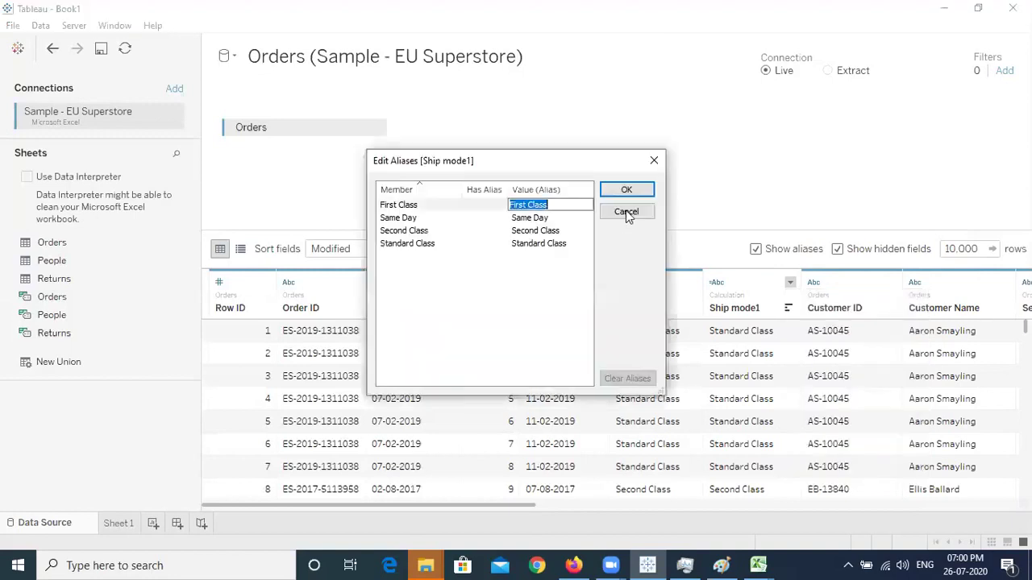
{"action": "left_click", "coordinate": [627, 213]}
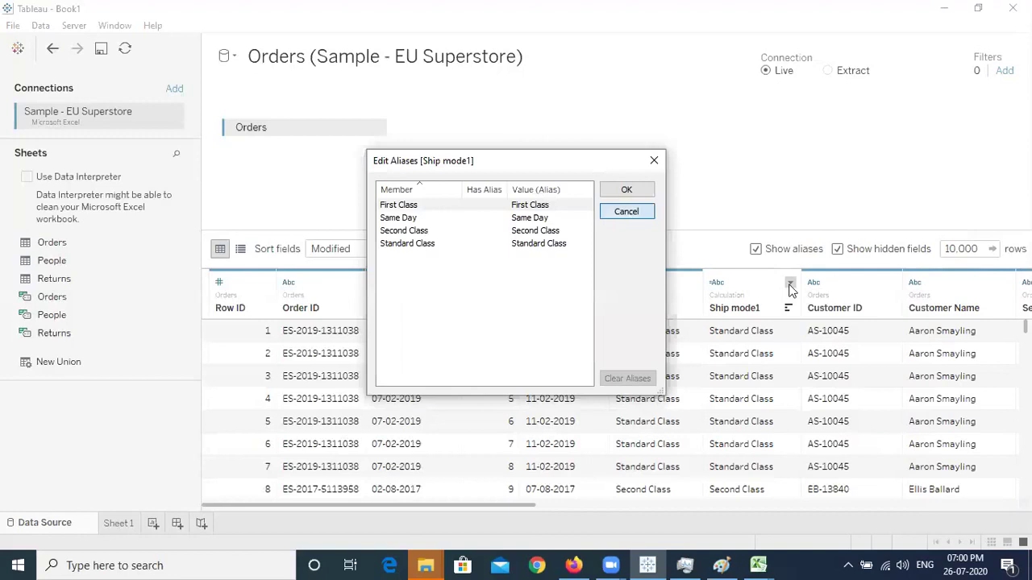
{"action": "key", "text": "Escape"}
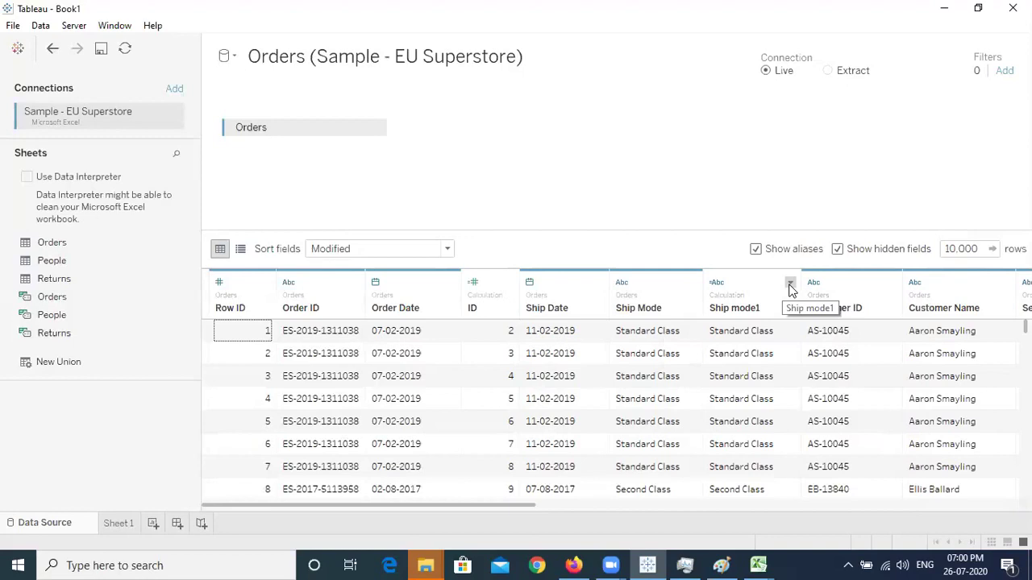
{"action": "left_click", "coordinate": [790, 287]}
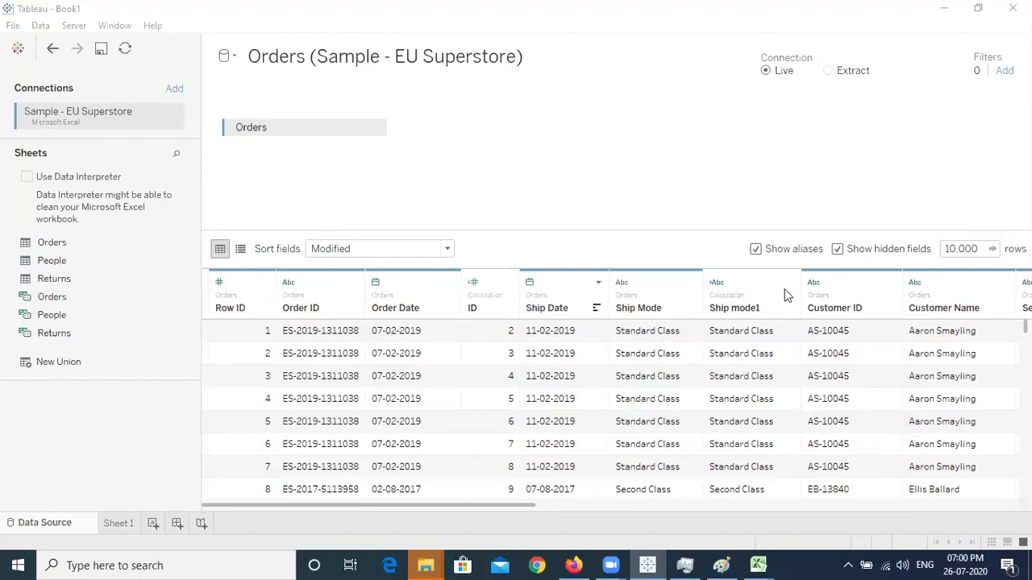
{"action": "left_click", "coordinate": [789, 286]}
{"action": "left_click", "coordinate": [838, 300]}
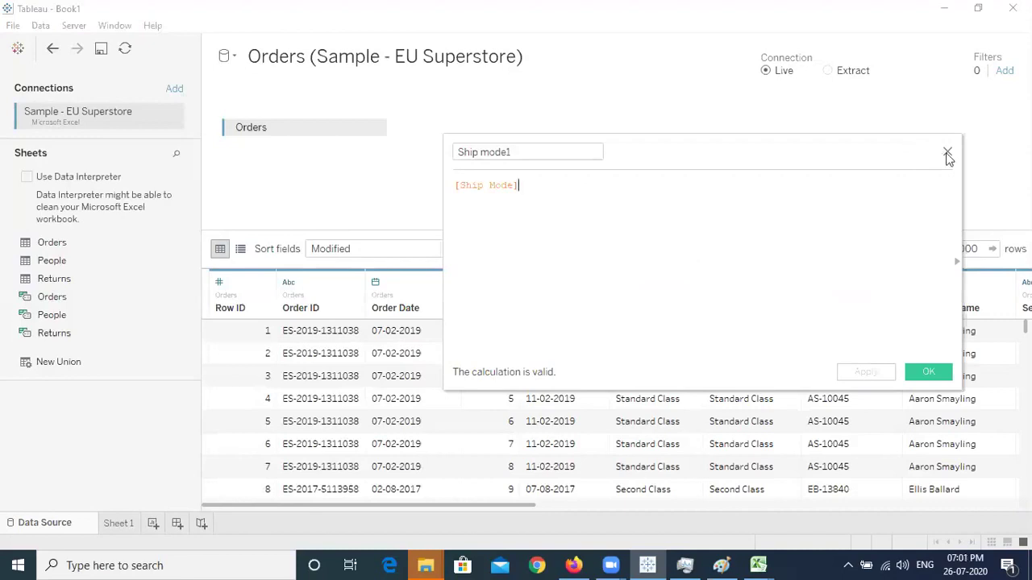
{"action": "left_click", "coordinate": [947, 153]}
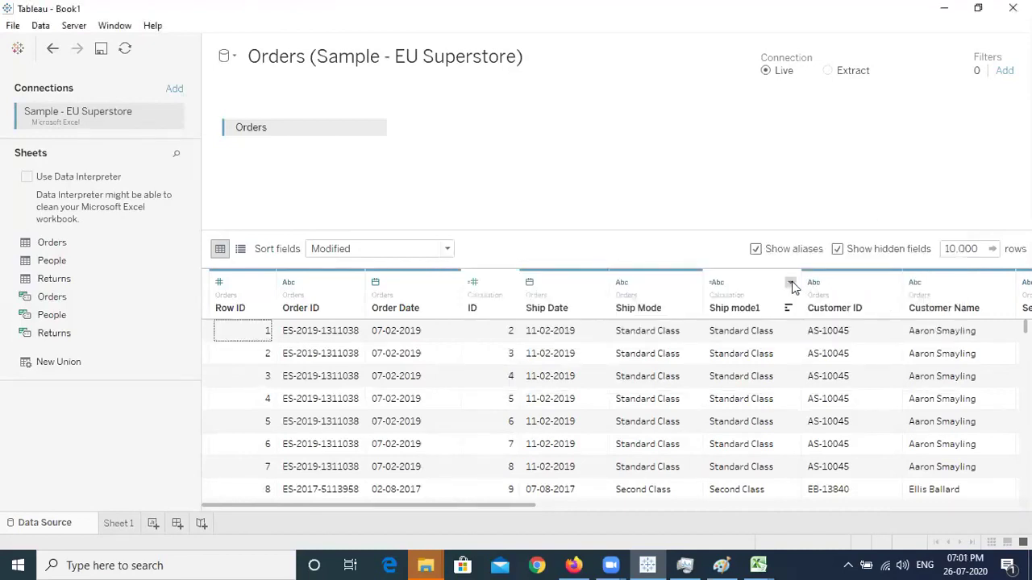
Step: Start a new calculated field from the Ship mode1 column and name it hy
{"action": "left_click", "coordinate": [791, 282]}
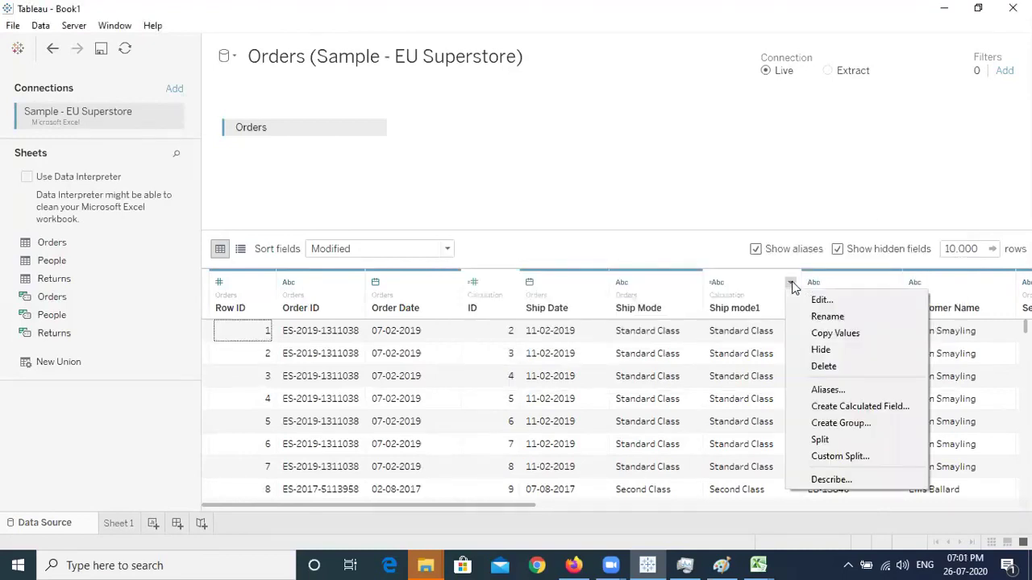
{"action": "left_click", "coordinate": [884, 413]}
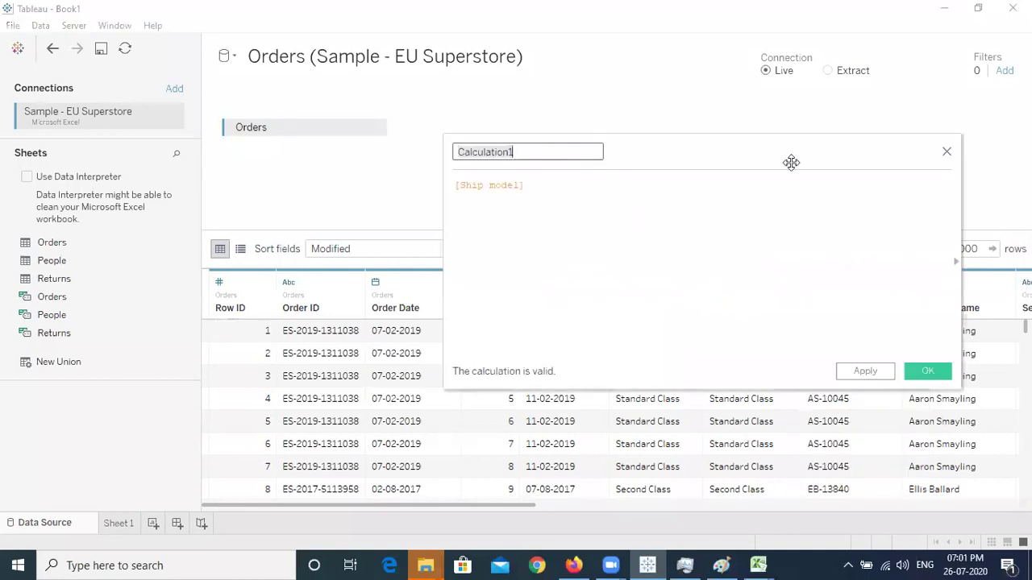
{"action": "double_click", "coordinate": [550, 158]}
{"action": "type", "text": "hy"}
{"action": "left_click", "coordinate": [557, 182]}
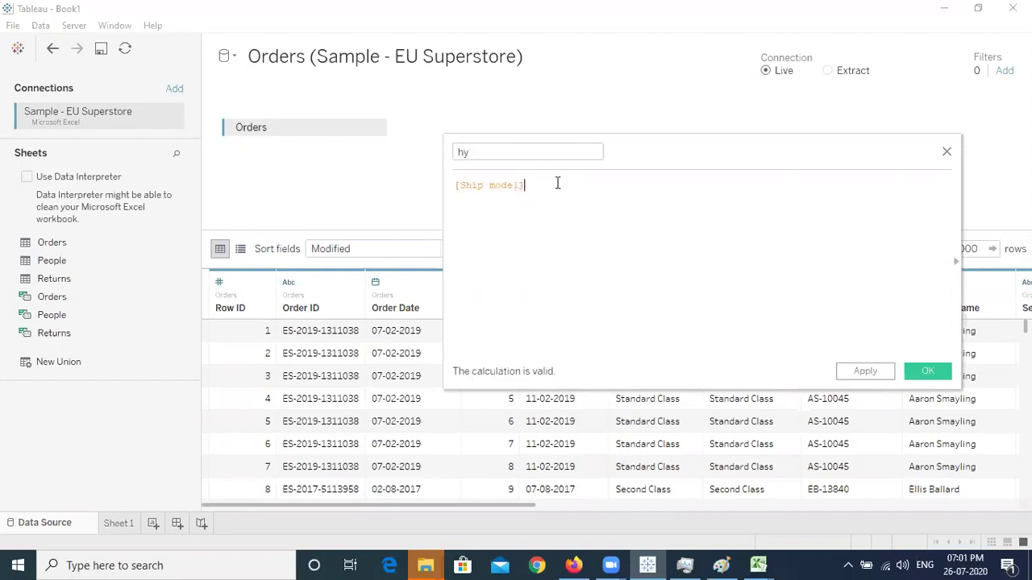
Step: Replace the hy field's default formula with the start of a condition, if [Ship mode1]
{"action": "left_click_drag", "start_coordinate": [557, 182], "coordinate": [399, 178]}
{"action": "type", "text": "if hi"}
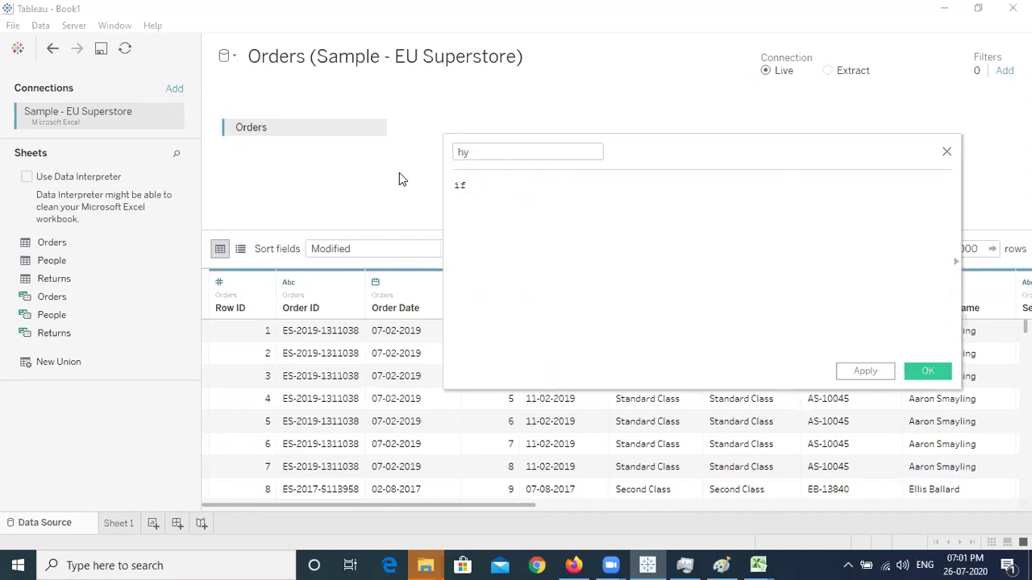
{"action": "key", "text": "BackSpace"}
{"action": "key", "text": "BackSpace"}
{"action": "type", "text": "ship"}
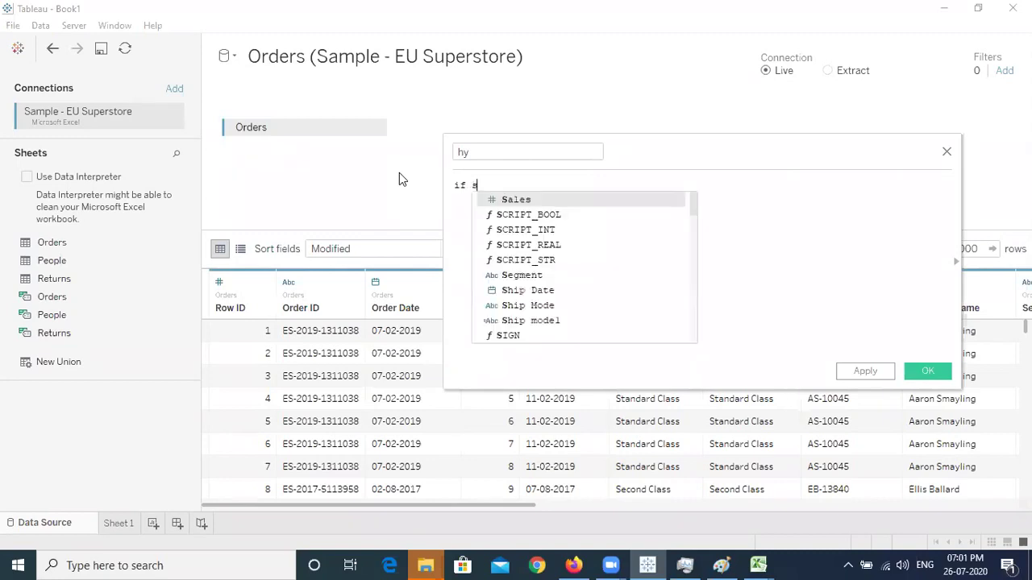
{"action": "key", "text": "Down"}
{"action": "key", "text": "Down"}
{"action": "key", "text": "Return"}
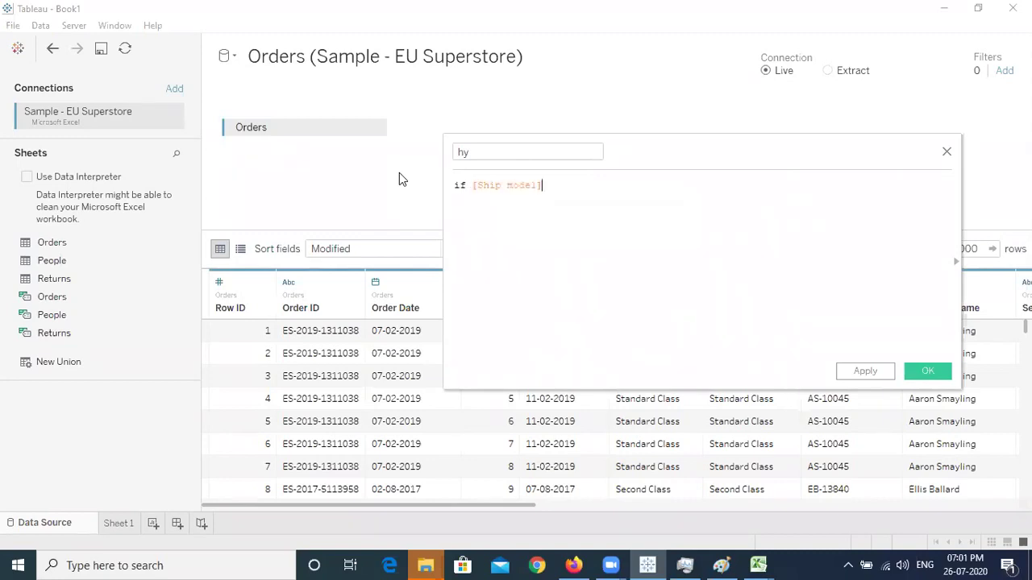
Step: Complete the hy condition with = 'Standrd Class' then 'Std', add END on a new line, and save the field
{"action": "type", "text": "= 'Standrd Class' then 'Std"}
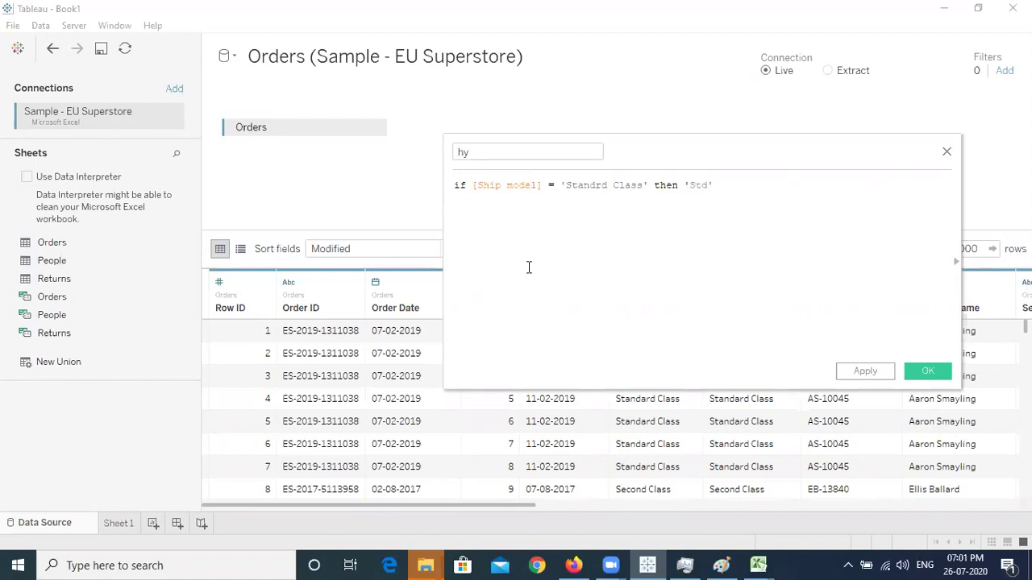
{"action": "key", "text": "Return"}
{"action": "type", "text": "END"}
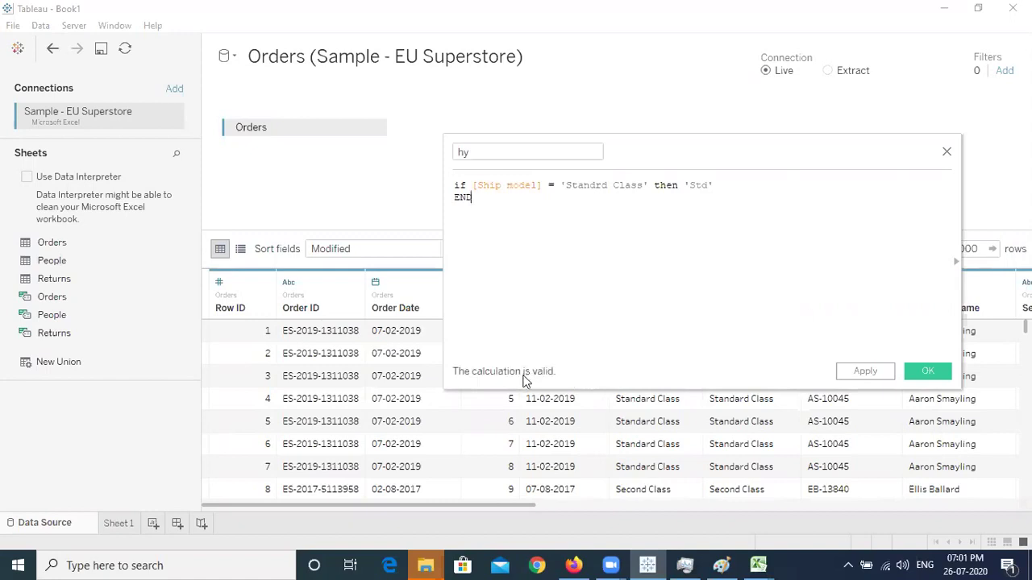
{"action": "left_click", "coordinate": [928, 374]}
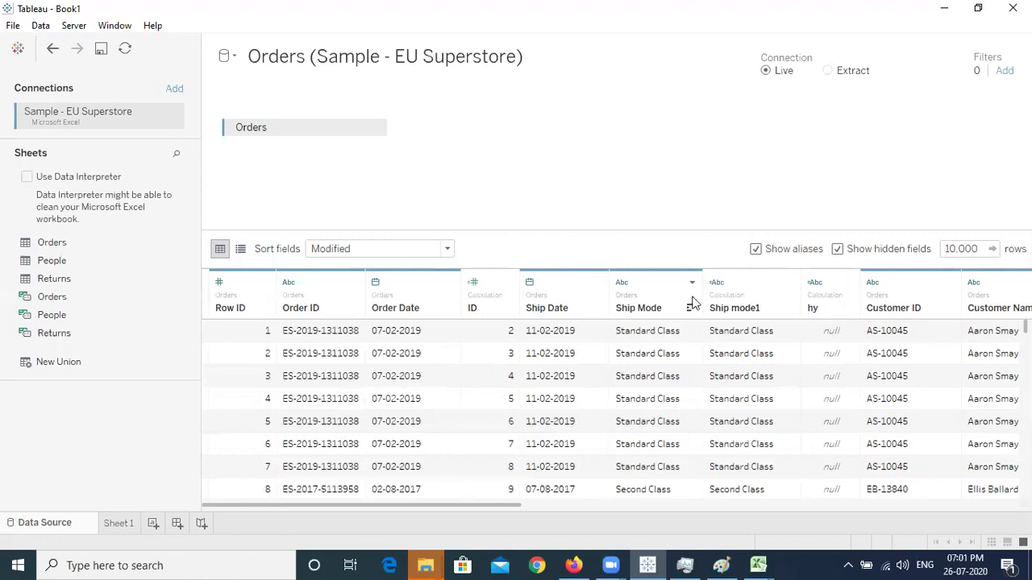
{"action": "left_click", "coordinate": [849, 284]}
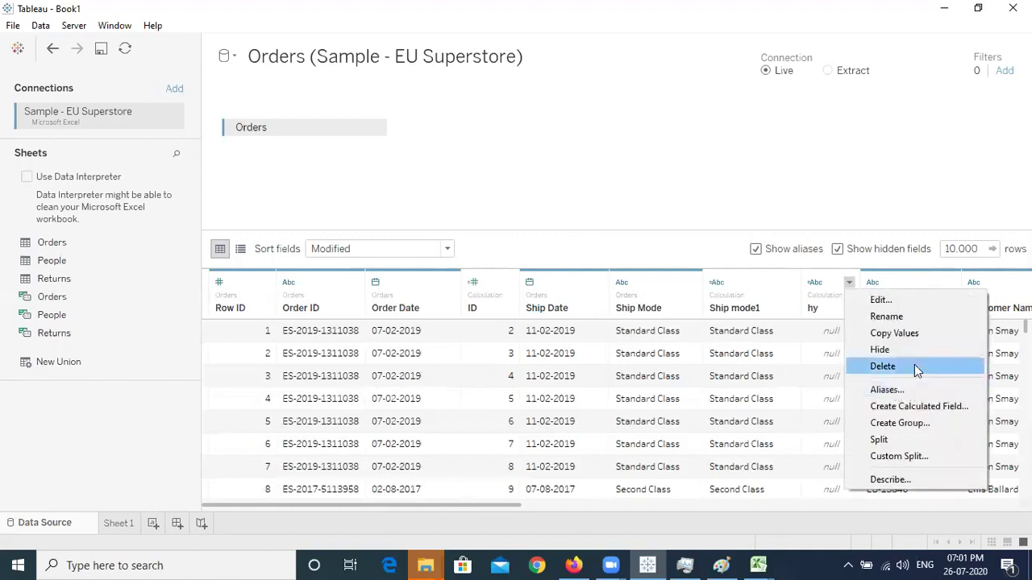
{"action": "left_click", "coordinate": [793, 169]}
Step: Go to Sheet 1 and place the Ship mode1 dimension on Rows
{"action": "left_click", "coordinate": [118, 526]}
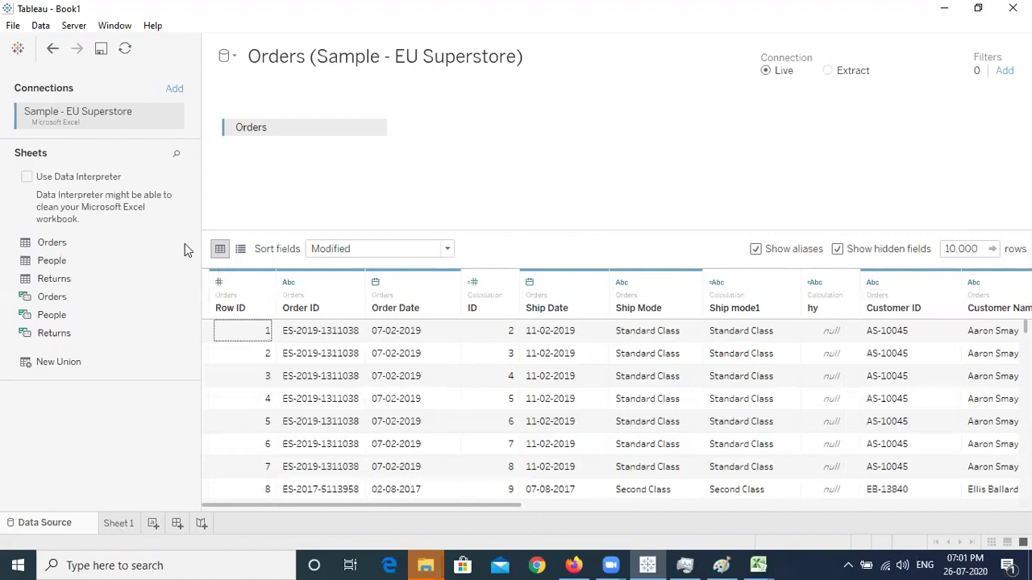
{"action": "left_click_drag", "start_coordinate": [152, 218], "coordinate": [150, 252]}
{"action": "left_click_drag", "start_coordinate": [84, 306], "coordinate": [407, 99]}
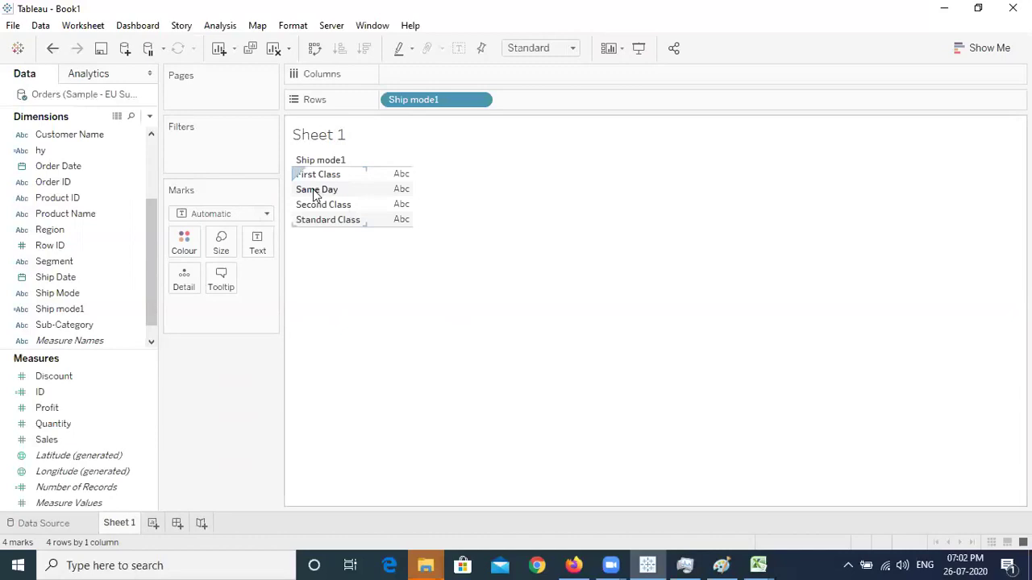
Step: Add the hy dimension to Rows after Ship mode1
{"action": "left_click", "coordinate": [61, 293]}
{"action": "left_click", "coordinate": [72, 214]}
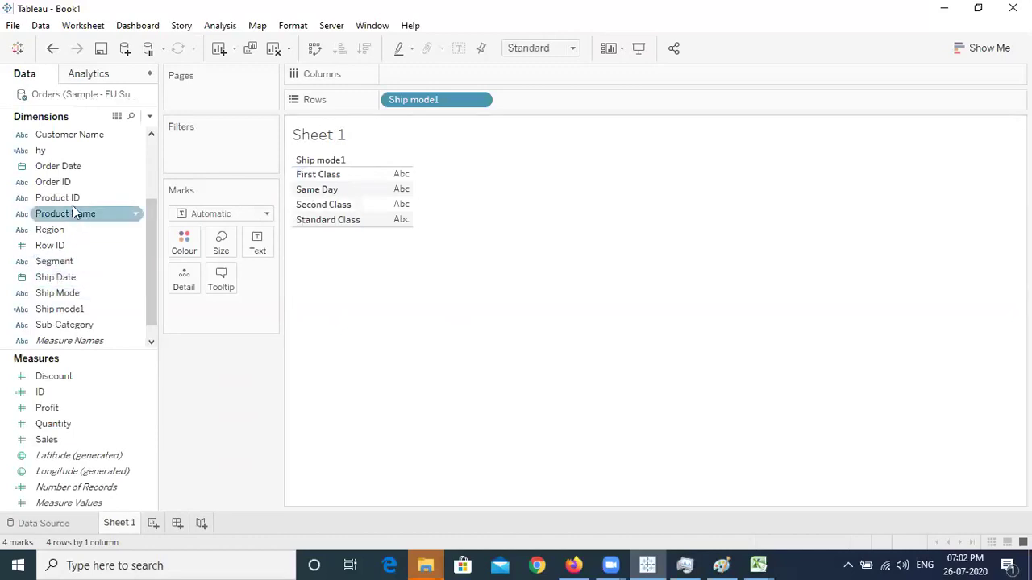
{"action": "left_click", "coordinate": [73, 197]}
{"action": "mouse_move", "coordinate": [56, 151]}
{"action": "left_mouse_down"}
{"action": "mouse_move", "coordinate": [247, 129]}
{"action": "mouse_move", "coordinate": [408, 87]}
{"action": "mouse_move", "coordinate": [540, 108]}
{"action": "left_mouse_up"}
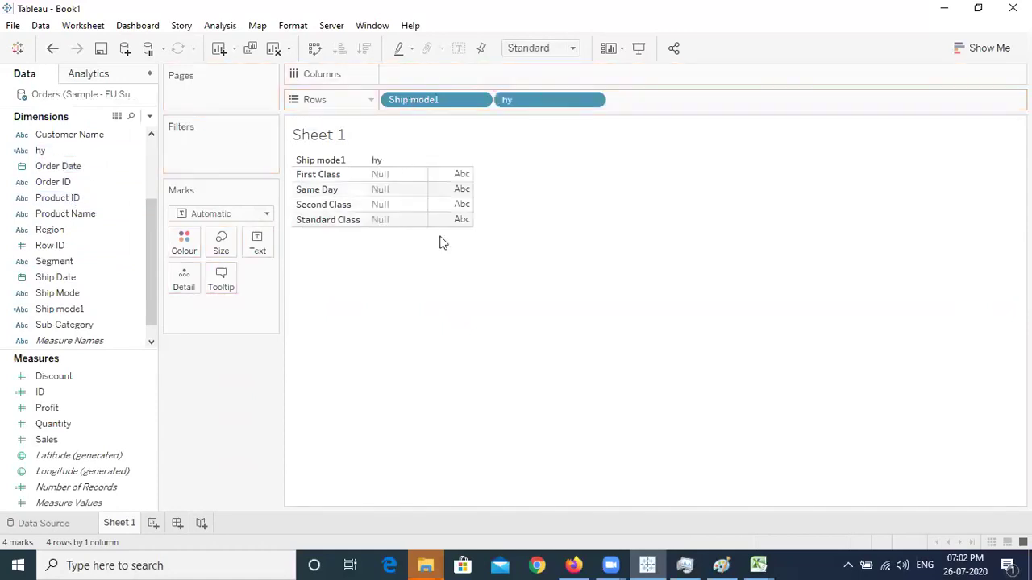
Step: Open the hy calculated field from the dimensions list, review its formula, and close the editor
{"action": "left_click", "coordinate": [593, 100]}
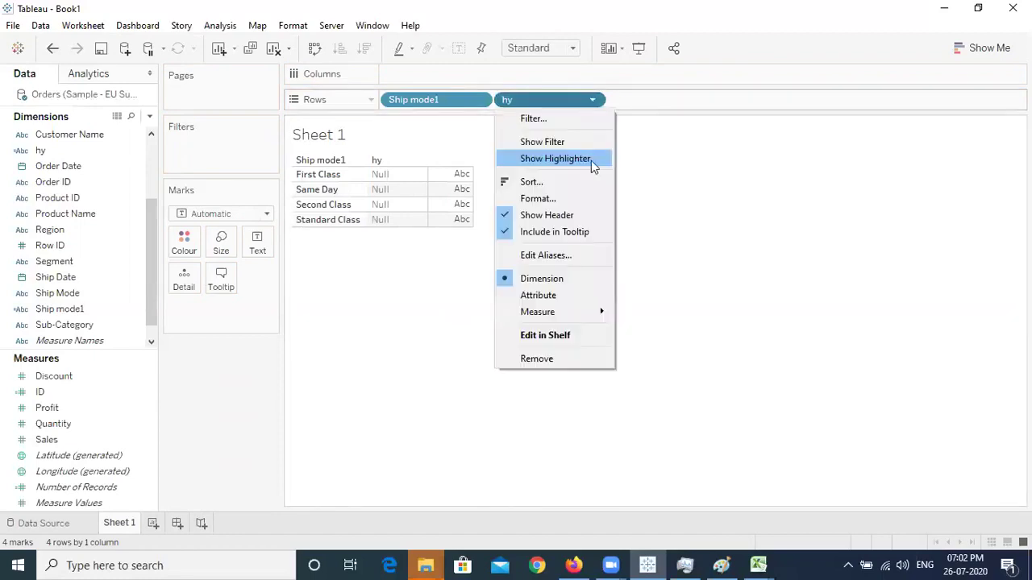
{"action": "left_click", "coordinate": [758, 245]}
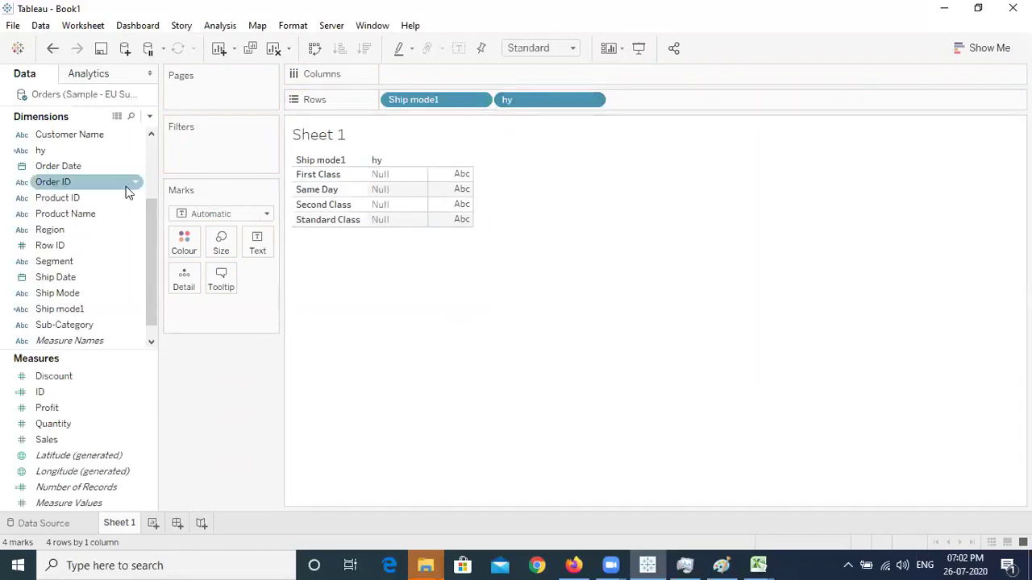
{"action": "right_click", "coordinate": [135, 152]}
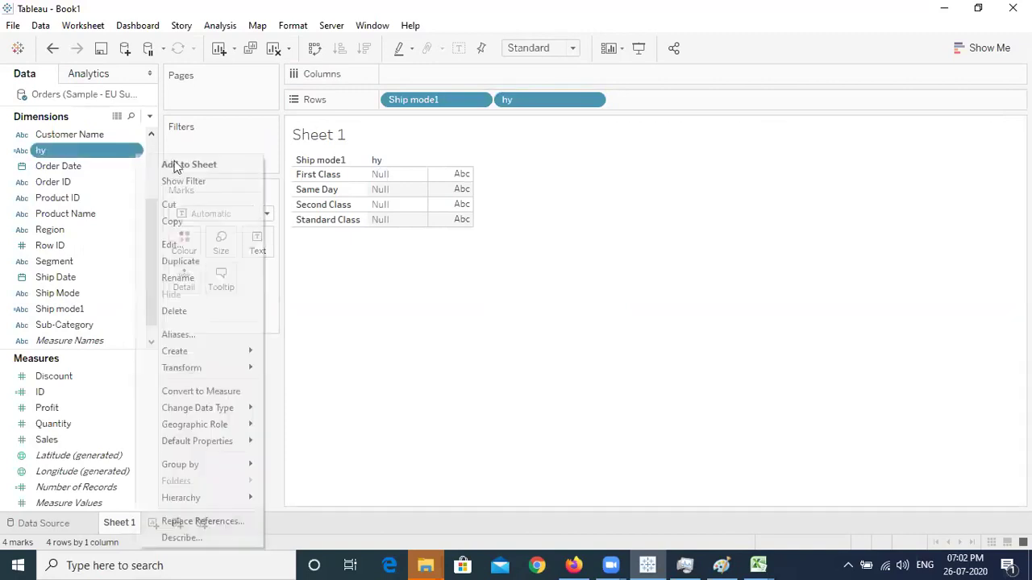
{"action": "left_click", "coordinate": [171, 245]}
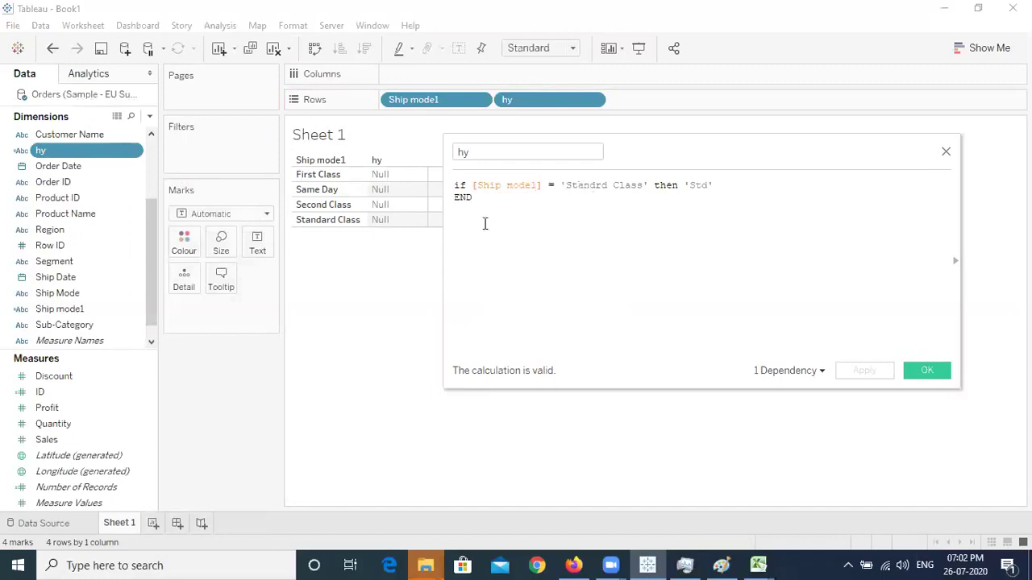
{"action": "left_click", "coordinate": [714, 184]}
{"action": "mouse_move", "coordinate": [813, 379]}
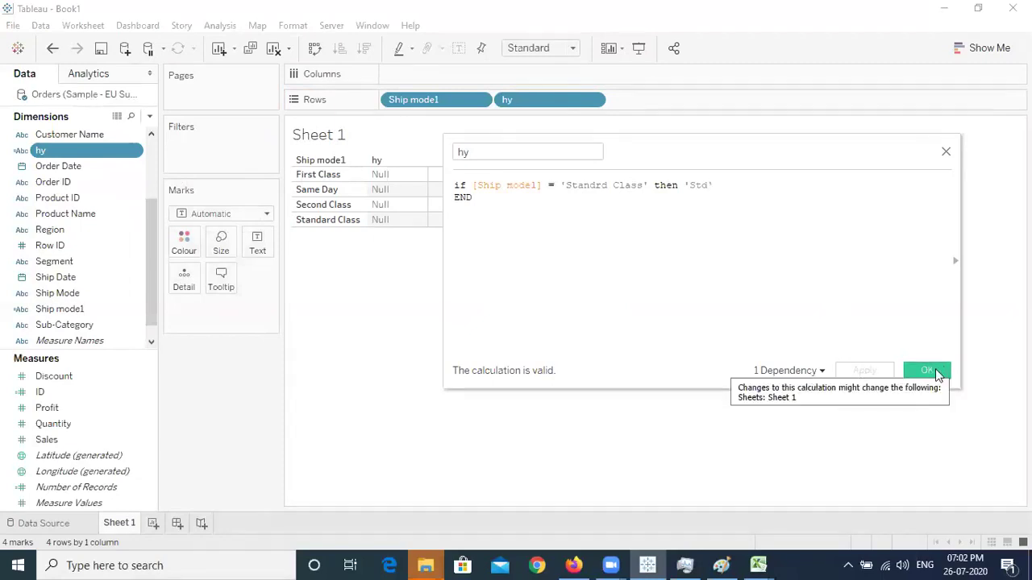
{"action": "left_click", "coordinate": [927, 370]}
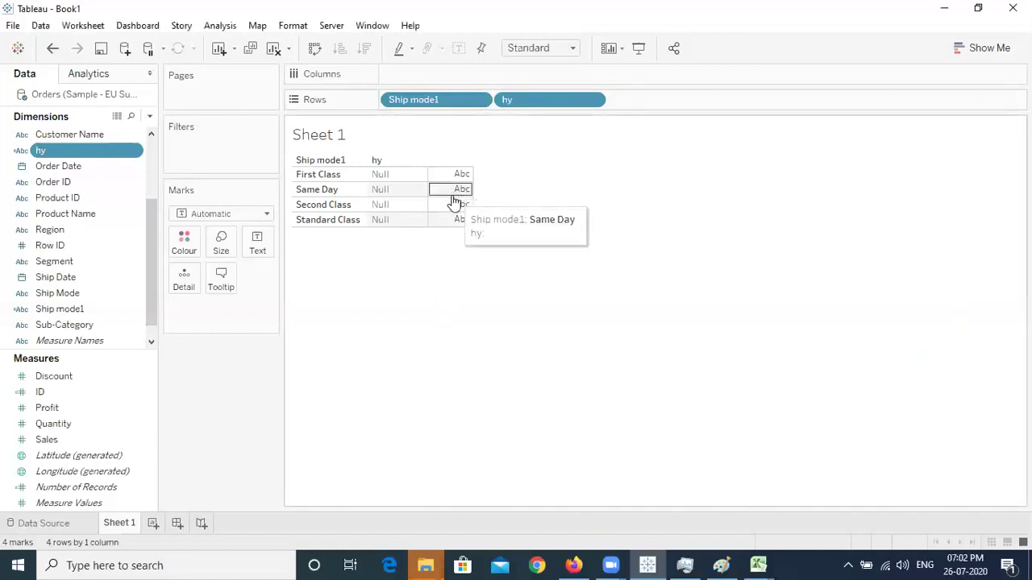
Step: Place the hy dimension on the Text mark and check the options of its Same Day row header
{"action": "left_click_drag", "start_coordinate": [95, 153], "coordinate": [258, 253]}
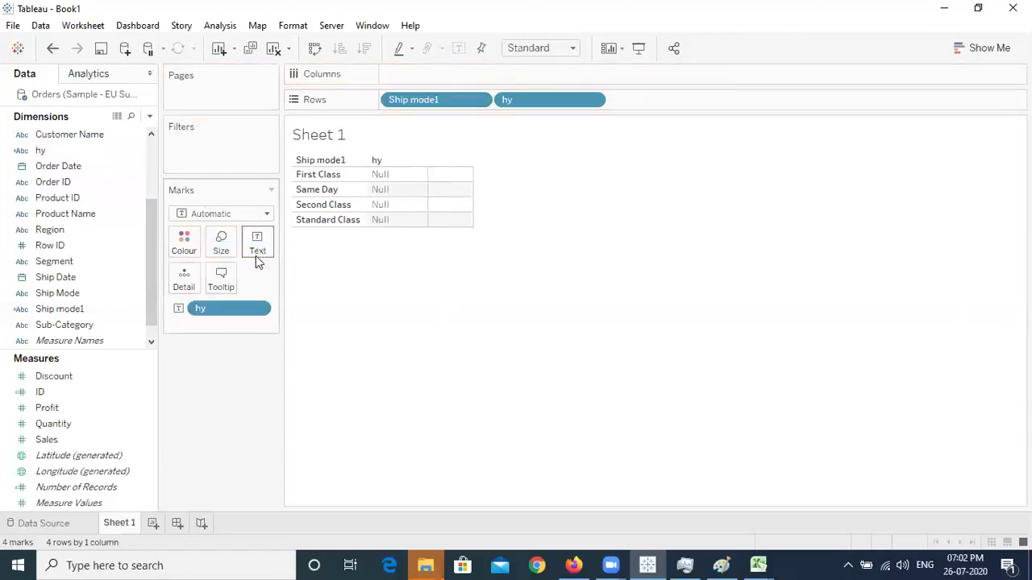
{"action": "left_click", "coordinate": [403, 195]}
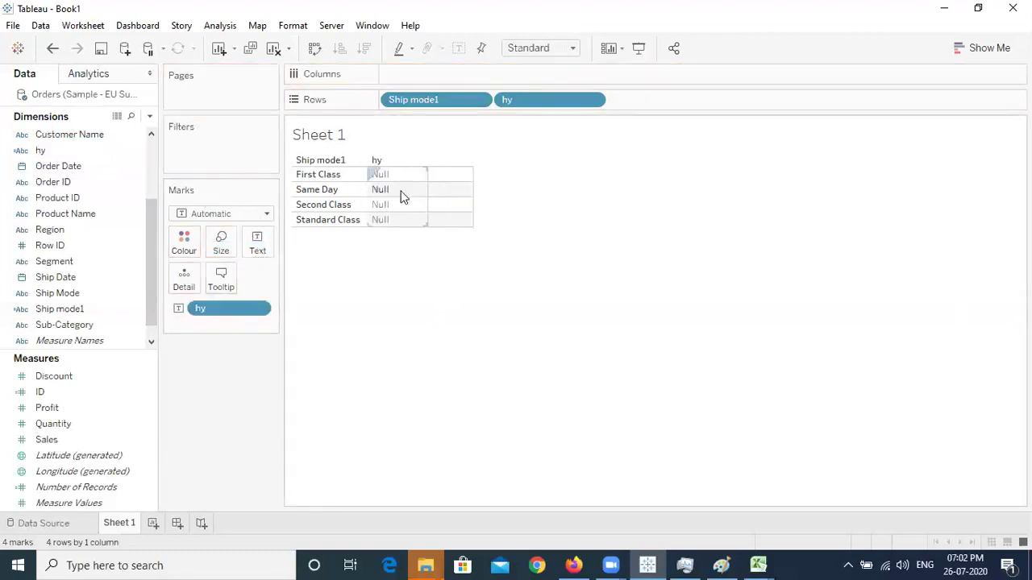
{"action": "right_click", "coordinate": [404, 196]}
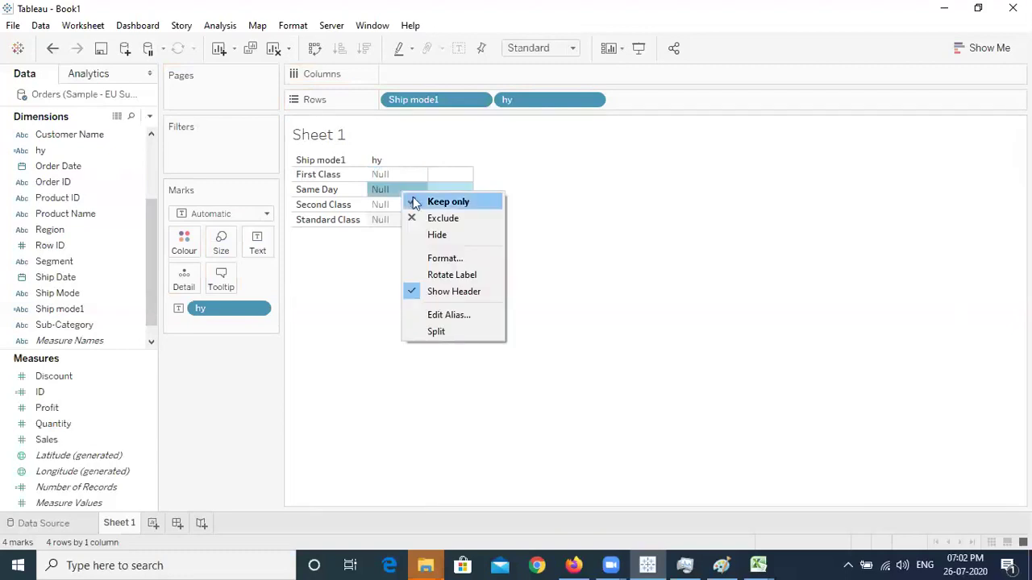
{"action": "left_click", "coordinate": [624, 233]}
Step: Rebuild the view as a text table with Show Me
{"action": "left_click", "coordinate": [985, 47]}
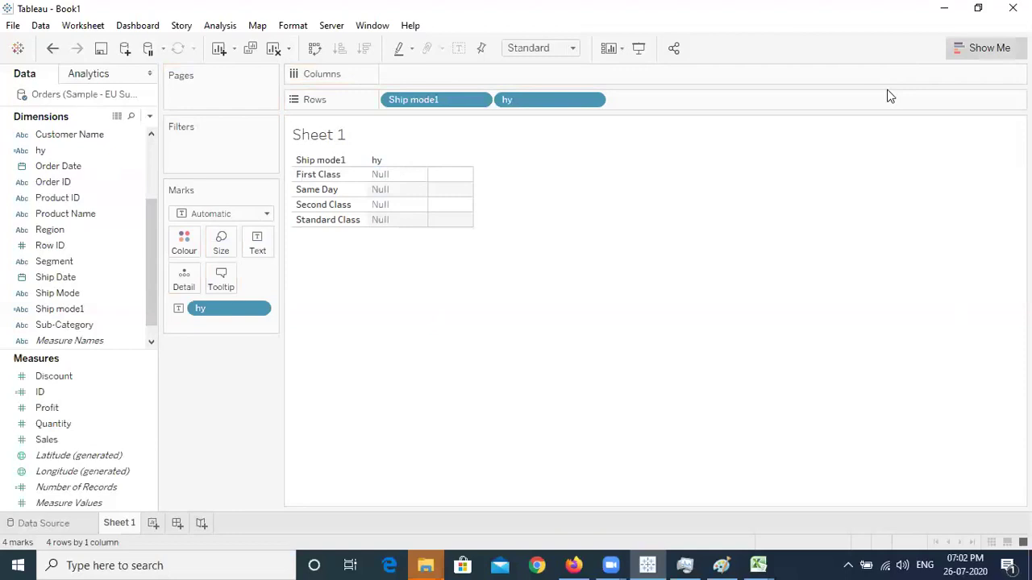
{"action": "left_click", "coordinate": [903, 95]}
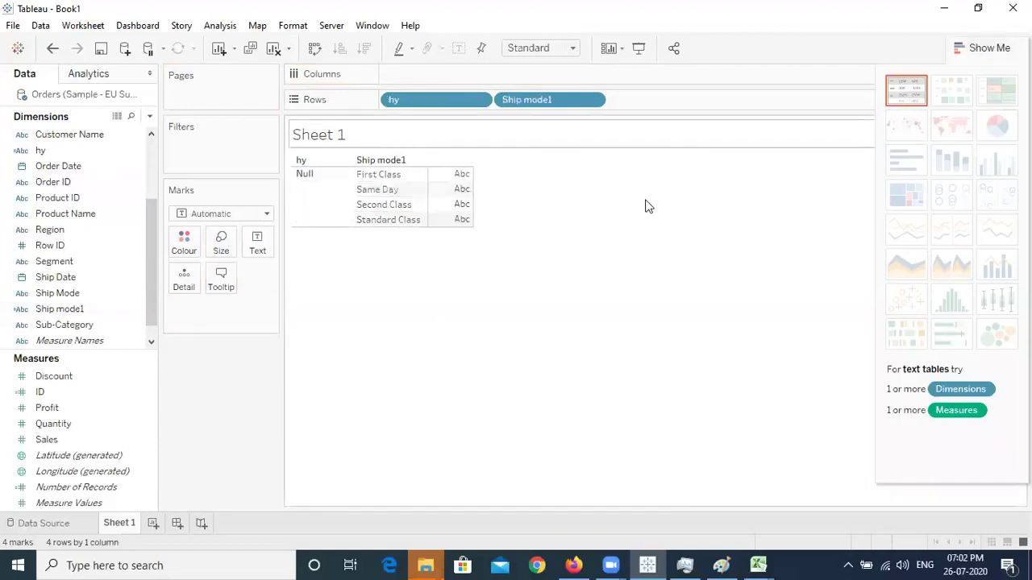
{"action": "left_click", "coordinate": [961, 47]}
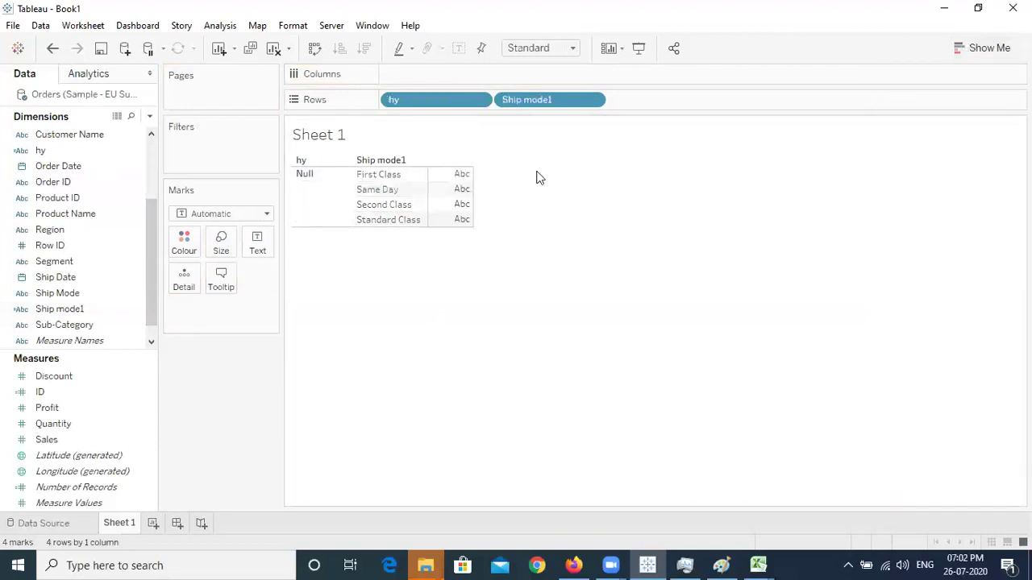
Step: Remove Ship mode1 and hy from Rows and delete the hy calculated field on the Data Source page
{"action": "left_click_drag", "start_coordinate": [546, 111], "coordinate": [484, 139]}
{"action": "left_click_drag", "start_coordinate": [438, 100], "coordinate": [479, 247]}
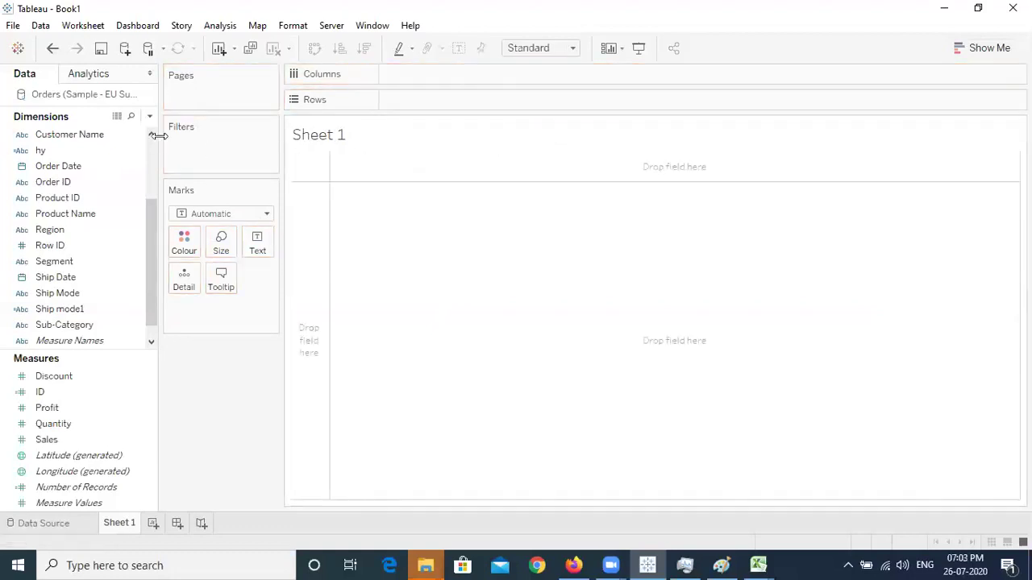
{"action": "left_click", "coordinate": [50, 523]}
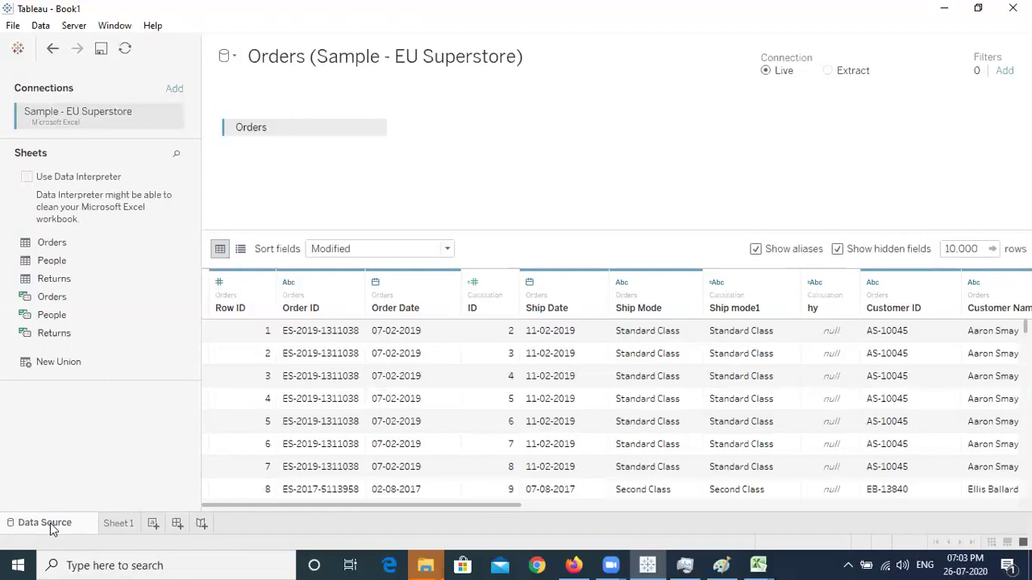
{"action": "left_click", "coordinate": [849, 283]}
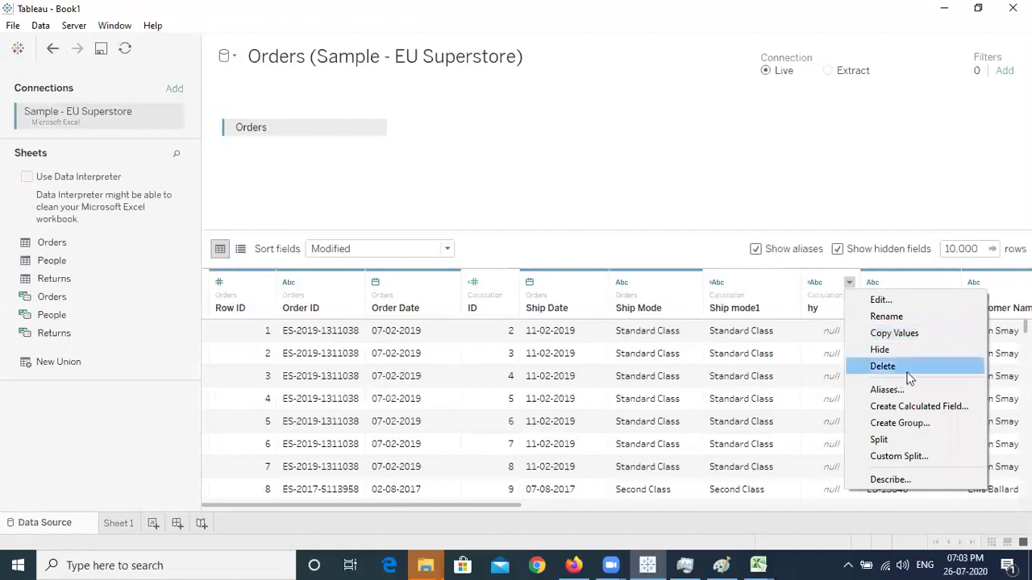
{"action": "left_click", "coordinate": [729, 383]}
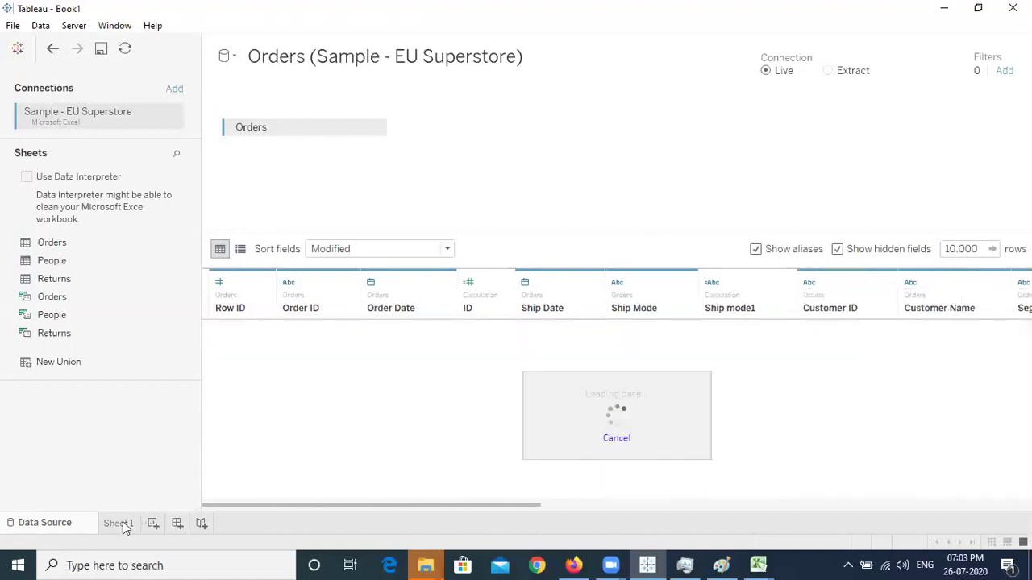
Step: Return to Sheet 1 and place the Ship mode1 dimension on Rows
{"action": "left_click", "coordinate": [121, 522]}
{"action": "left_click", "coordinate": [111, 212]}
{"action": "left_click", "coordinate": [85, 278]}
{"action": "left_click_drag", "start_coordinate": [83, 294], "coordinate": [424, 105]}
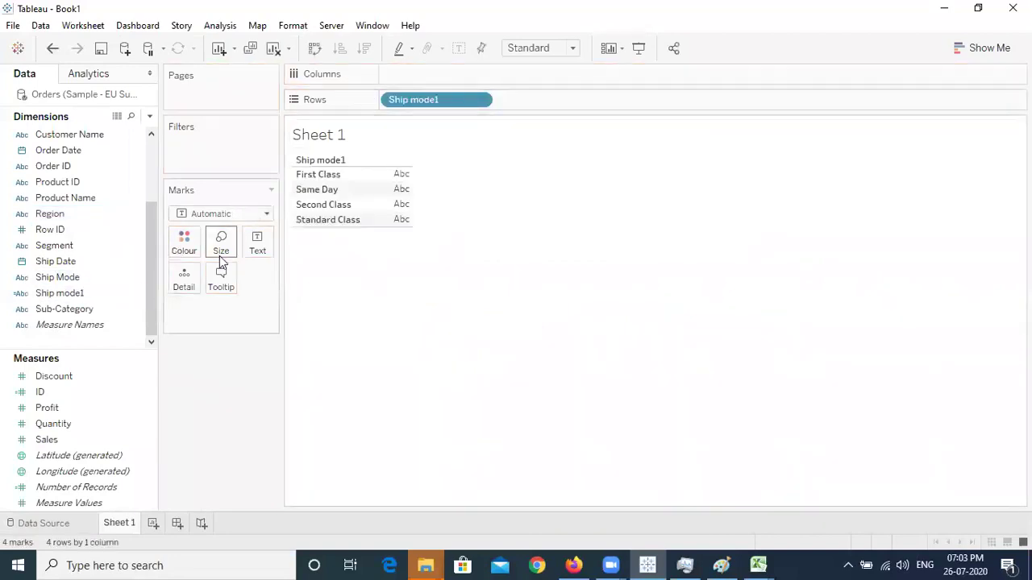
Step: Create a new calculated field from the worksheet and begin its formula with if [Ship mode1]
{"action": "left_click_drag", "start_coordinate": [153, 231], "coordinate": [153, 143]}
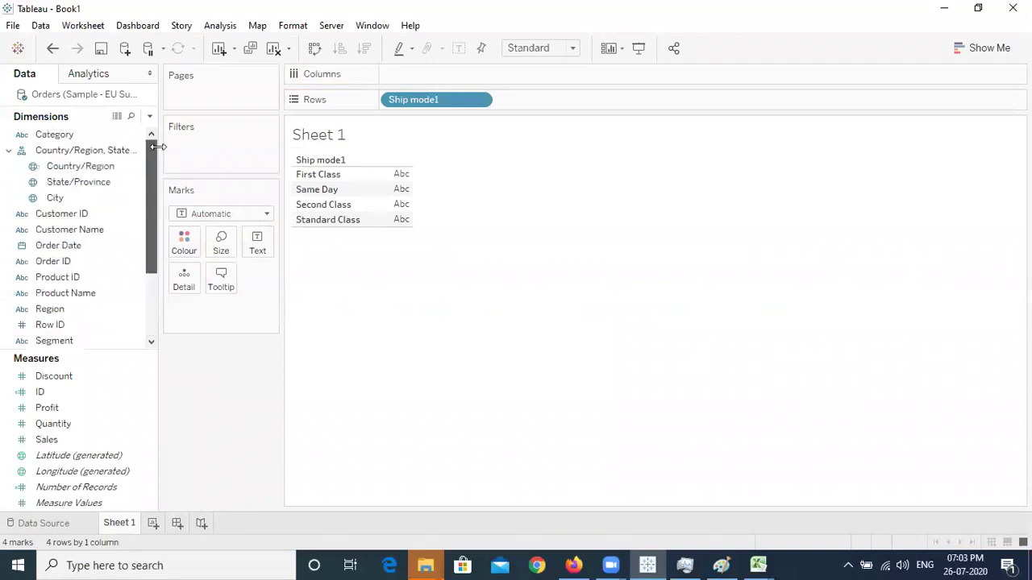
{"action": "left_click", "coordinate": [149, 116]}
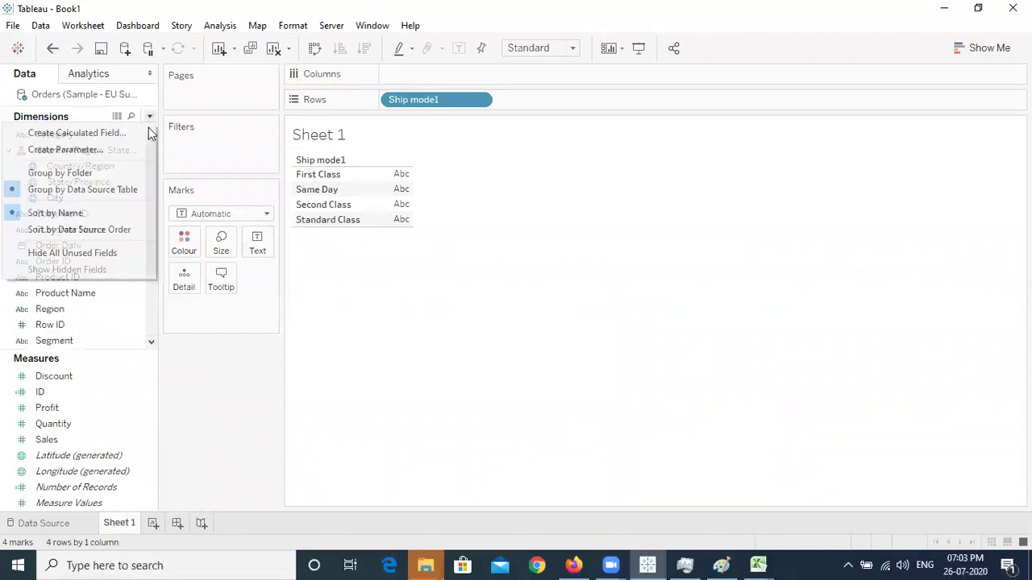
{"action": "left_click", "coordinate": [142, 134]}
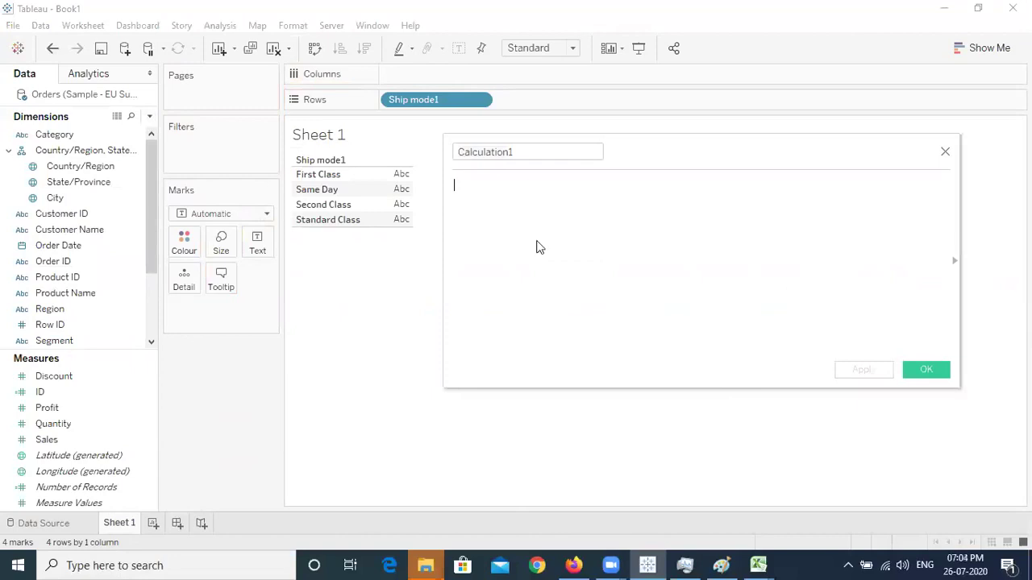
{"action": "type", "text": "if "}
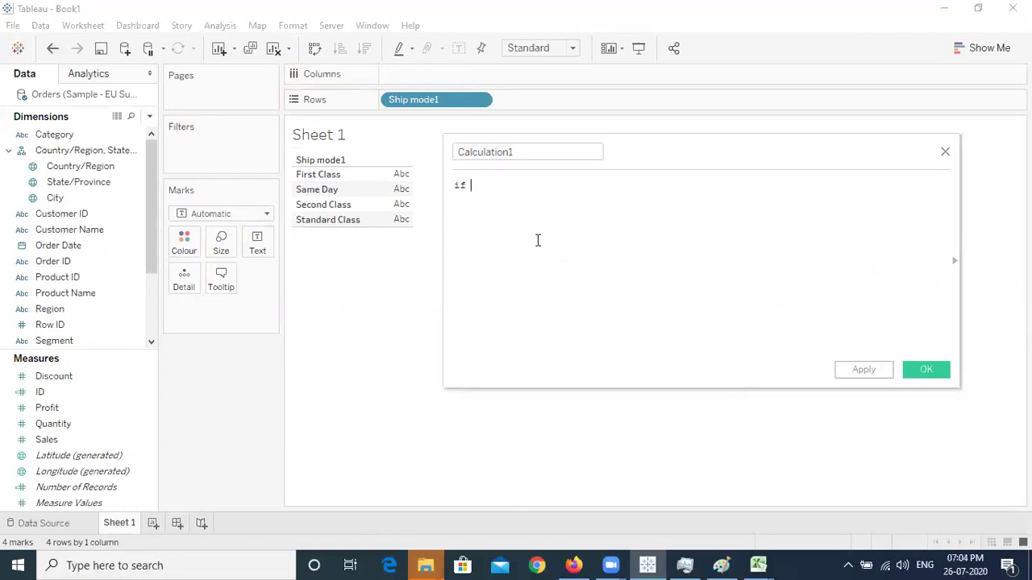
{"action": "type", "text": "ship"}
{"action": "key", "text": "Down"}
{"action": "key", "text": "Down"}
{"action": "key", "text": "Return"}
Step: Complete the condition with = 'Standard Class' then 'std', add END on a new line, and save the calculated field
{"action": "type", "text": "= "}
{"action": "type", "text": "''"}
{"action": "type", "text": "Standa"}
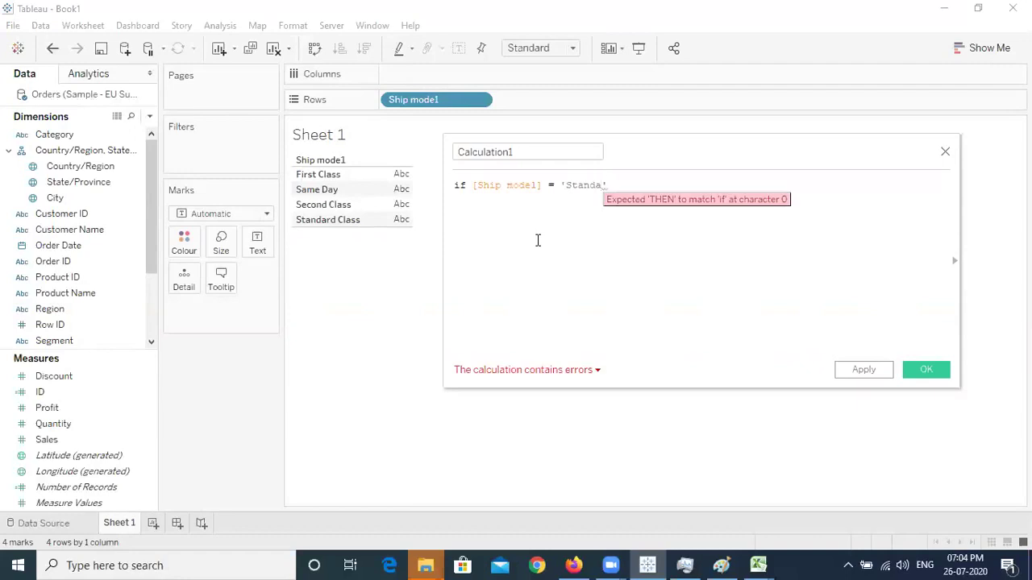
{"action": "type", "text": "rd Class' then ''std"}
{"action": "key", "text": "Right"}
{"action": "key", "text": "Return"}
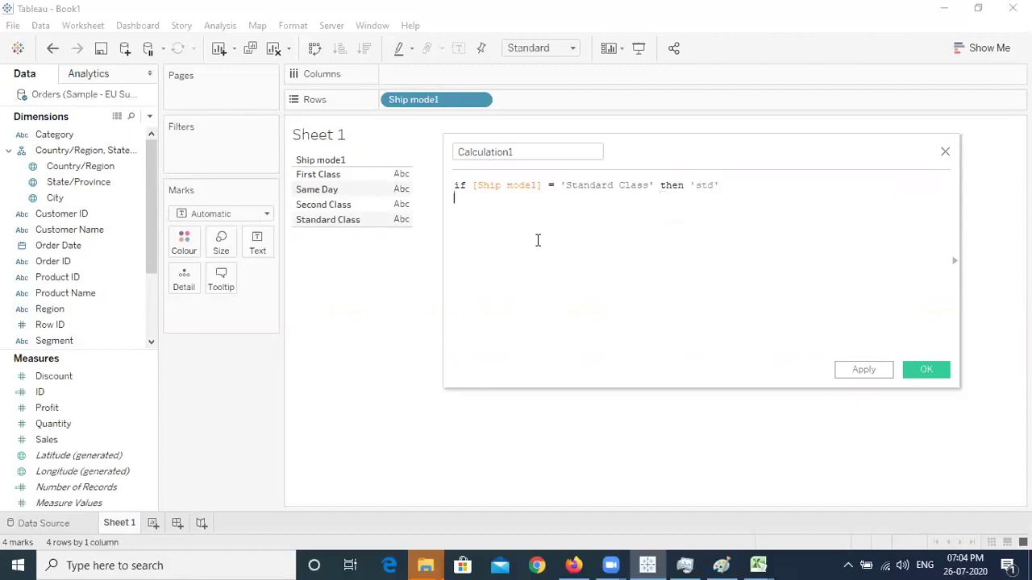
{"action": "type", "text": "end"}
{"action": "key", "text": "Return"}
{"action": "left_click", "coordinate": [925, 367]}
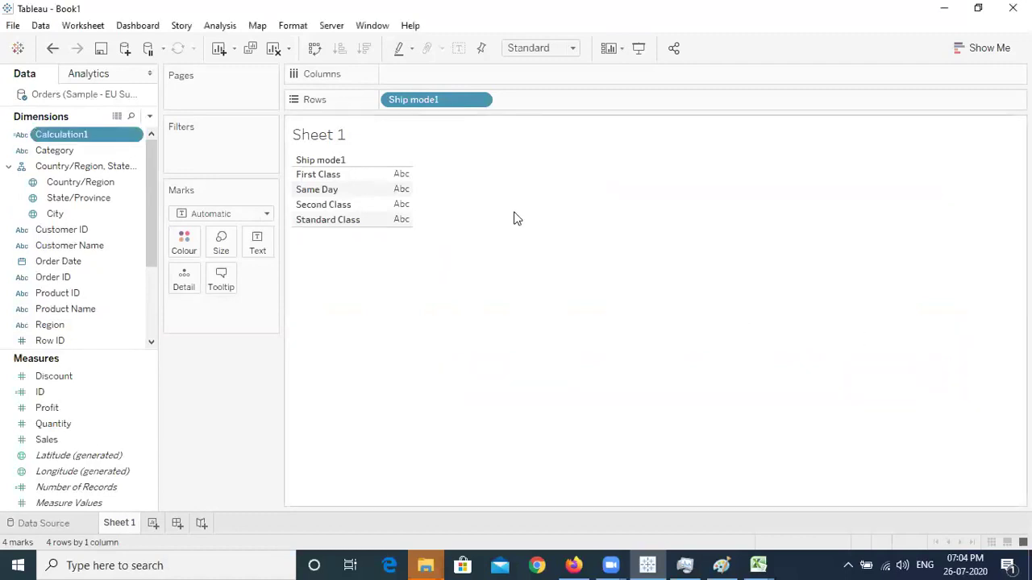
Step: Add the Calculation1 dimension to Rows after Ship mode1
{"action": "left_click_drag", "start_coordinate": [83, 135], "coordinate": [574, 96]}
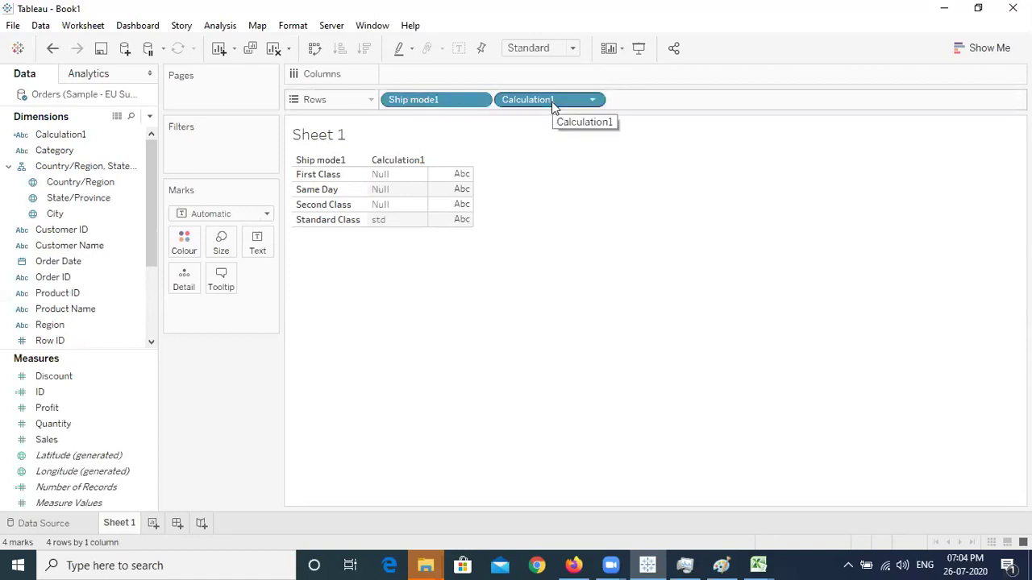
{"action": "left_click", "coordinate": [595, 105]}
{"action": "left_click", "coordinate": [241, 154]}
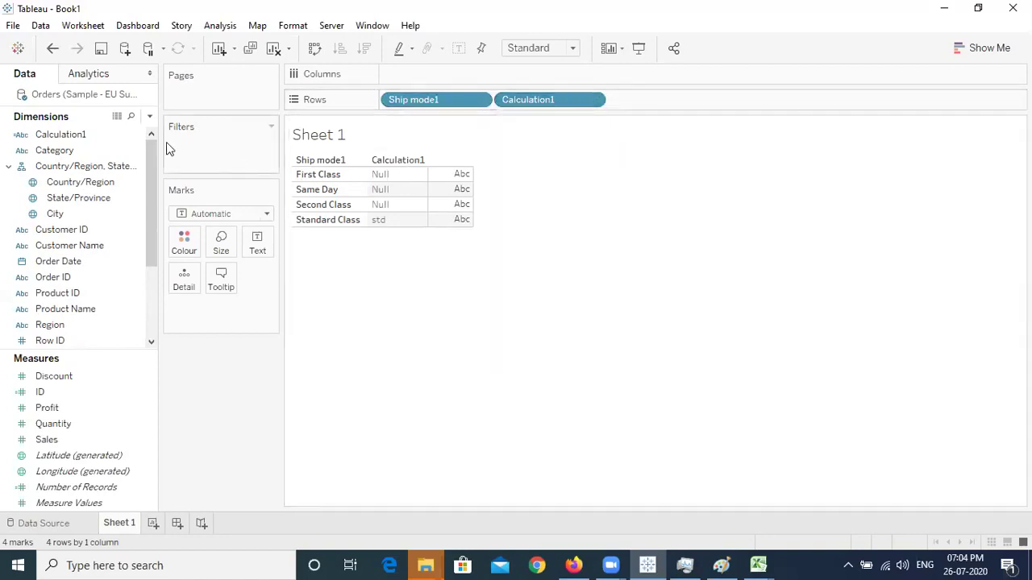
Step: Reopen the Calculation1 formula for editing, uncover the table behind it, and insert an ELSEIF line above END
{"action": "right_click", "coordinate": [136, 137]}
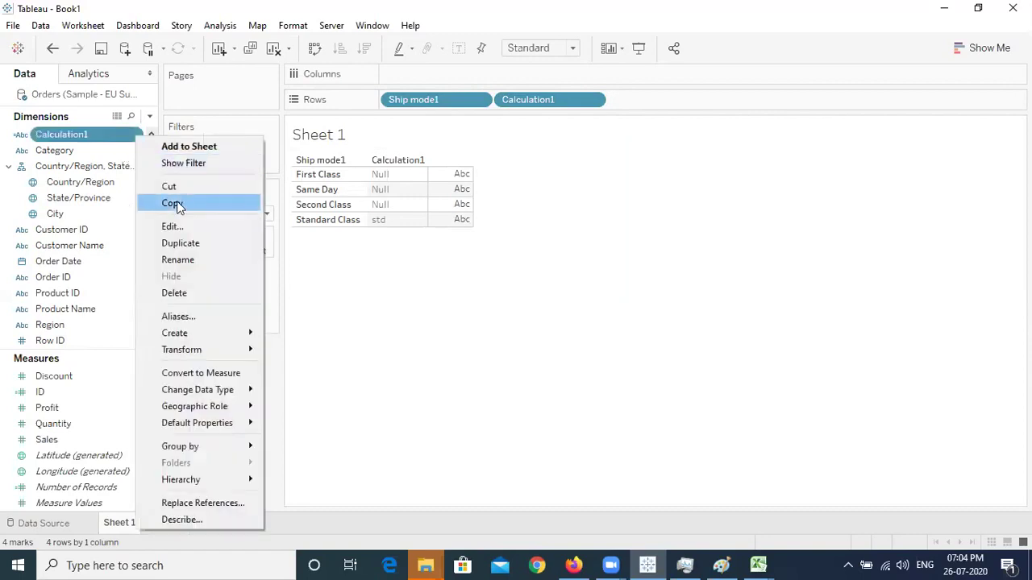
{"action": "left_click", "coordinate": [179, 228]}
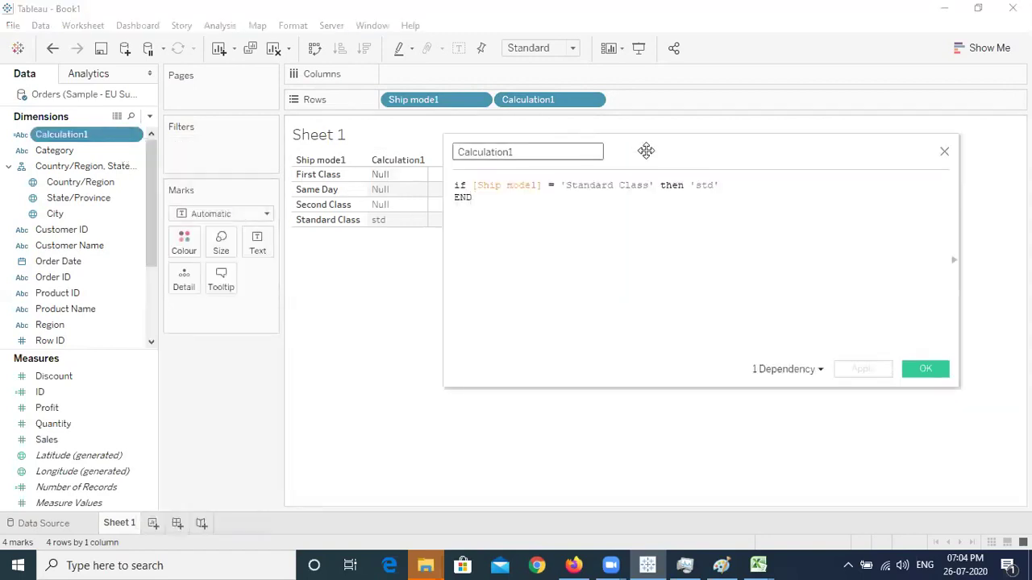
{"action": "left_click_drag", "start_coordinate": [647, 151], "coordinate": [682, 166]}
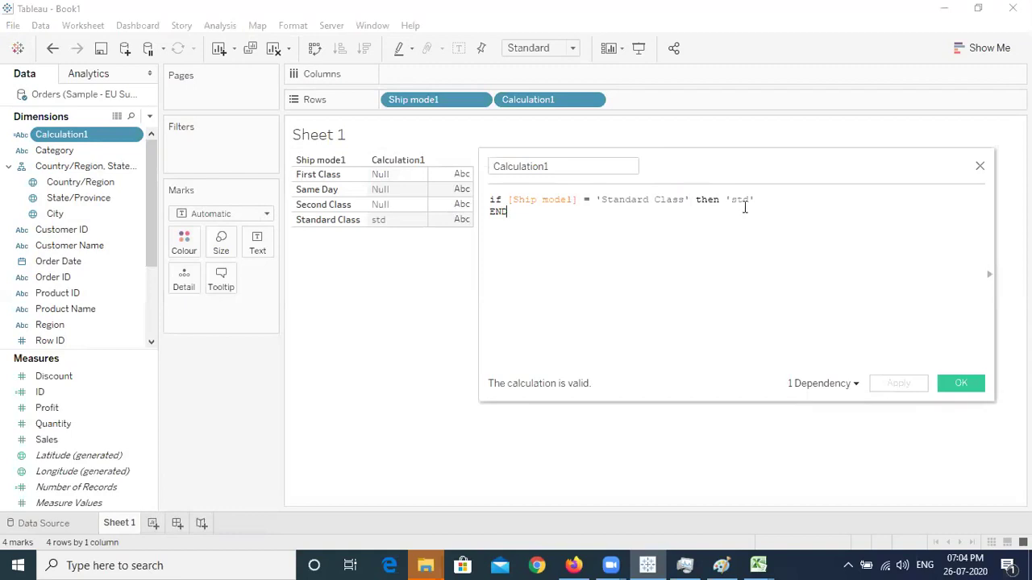
{"action": "key", "text": "Return"}
{"action": "type", "text": "ELSEIF "}
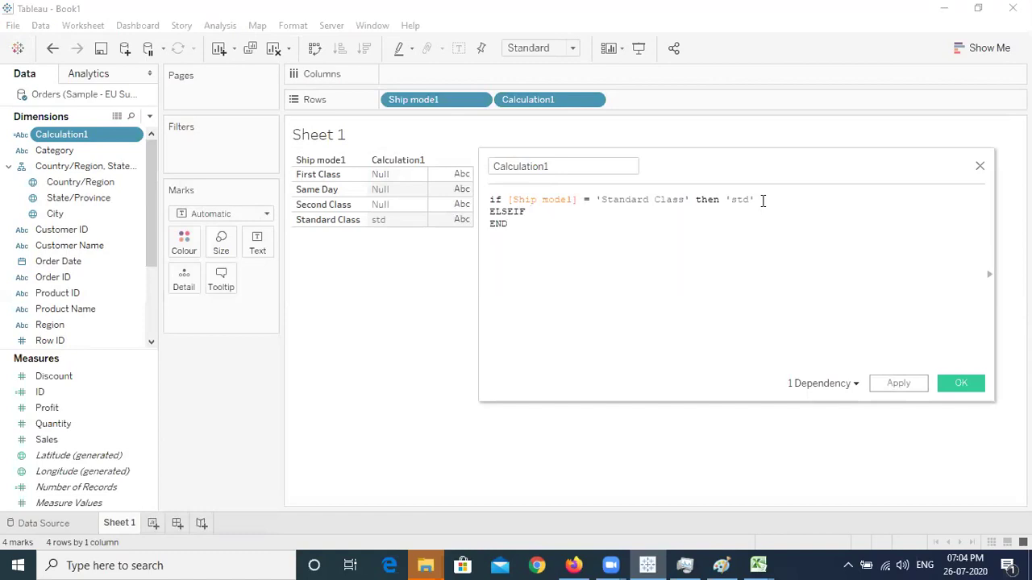
{"action": "type", "text": "si"}
{"action": "left_click", "coordinate": [762, 201]}
{"action": "key", "text": "Delete"}
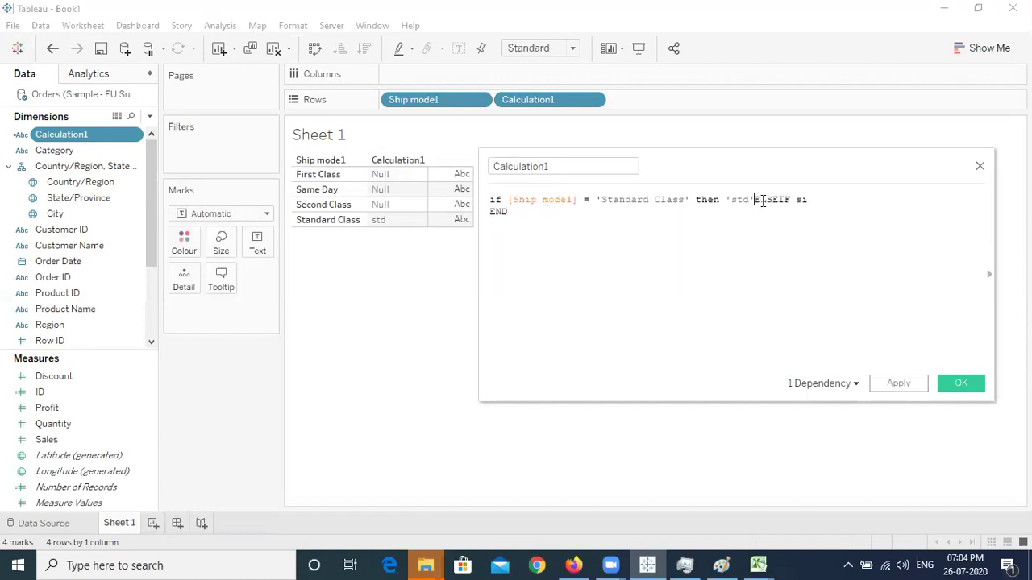
{"action": "key", "text": "Return"}
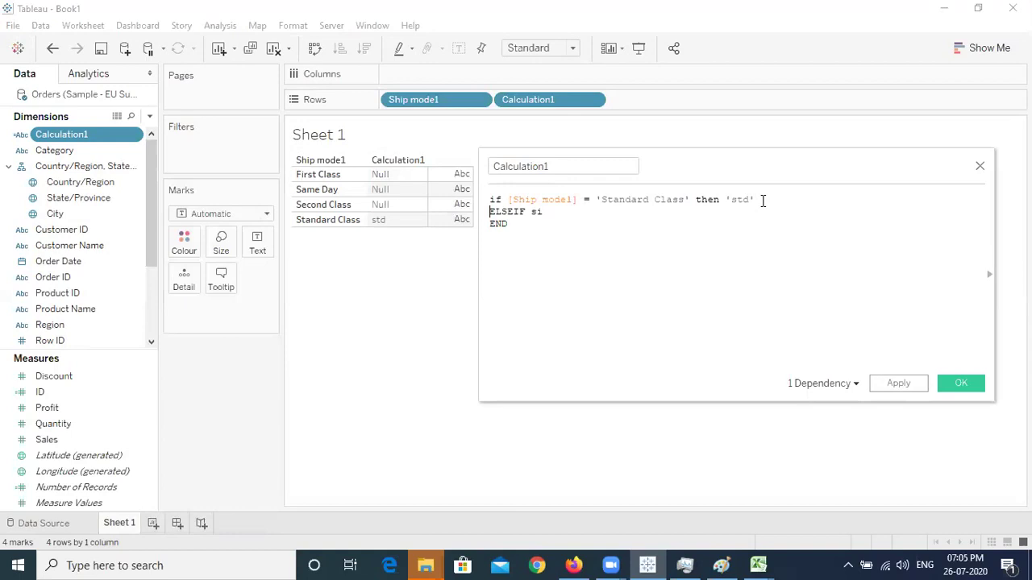
Step: Correct the ELSEIF line so that it tests the [Ship mode1] field
{"action": "key", "text": "End"}
{"action": "type", "text": "h"}
{"action": "key", "text": "BackSpace"}
{"action": "key", "text": "BackSpace"}
{"action": "key", "text": "BackSpace"}
{"action": "type", "text": "ship"}
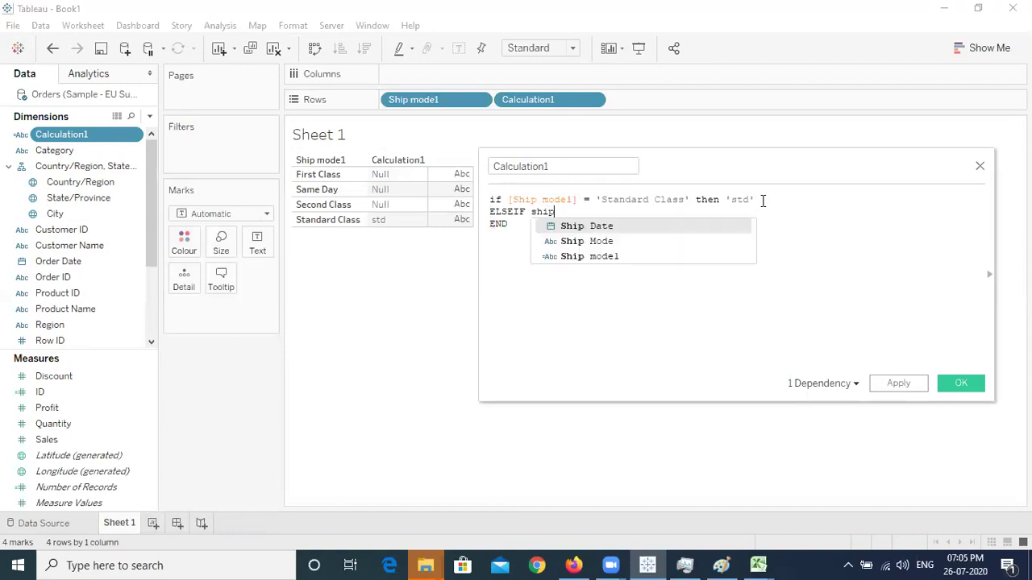
{"action": "key", "text": "Down"}
{"action": "key", "text": "Down"}
{"action": "key", "text": "Return"}
Step: Complete the ELSEIF condition with = 'Second Class' then '2nd' and save Calculation1
{"action": "type", "text": "= '"}
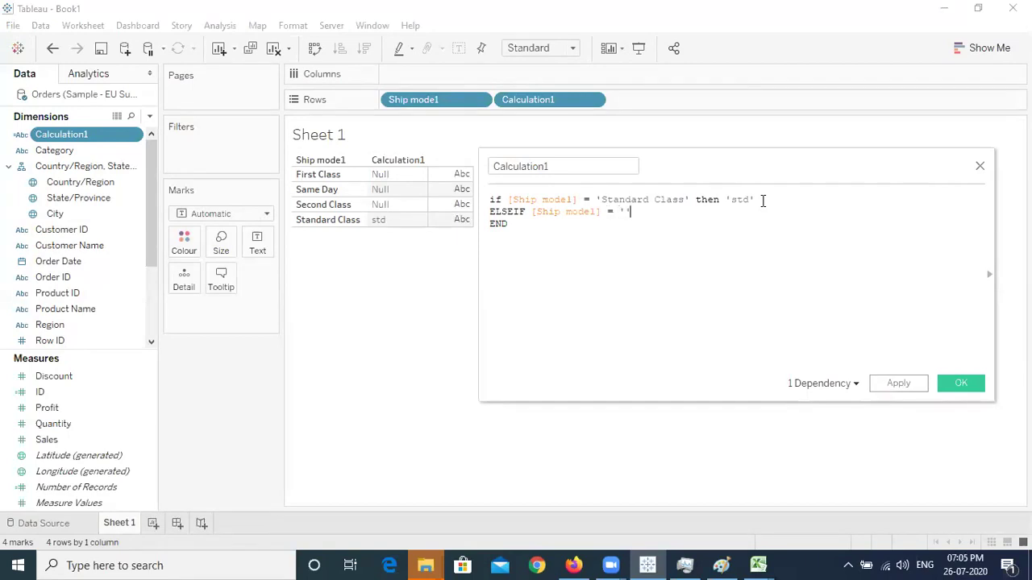
{"action": "type", "text": "Second Class' ty"}
{"action": "key", "text": "BackSpace"}
{"action": "key", "text": "BackSpace"}
{"action": "type", "text": "then '2nd"}
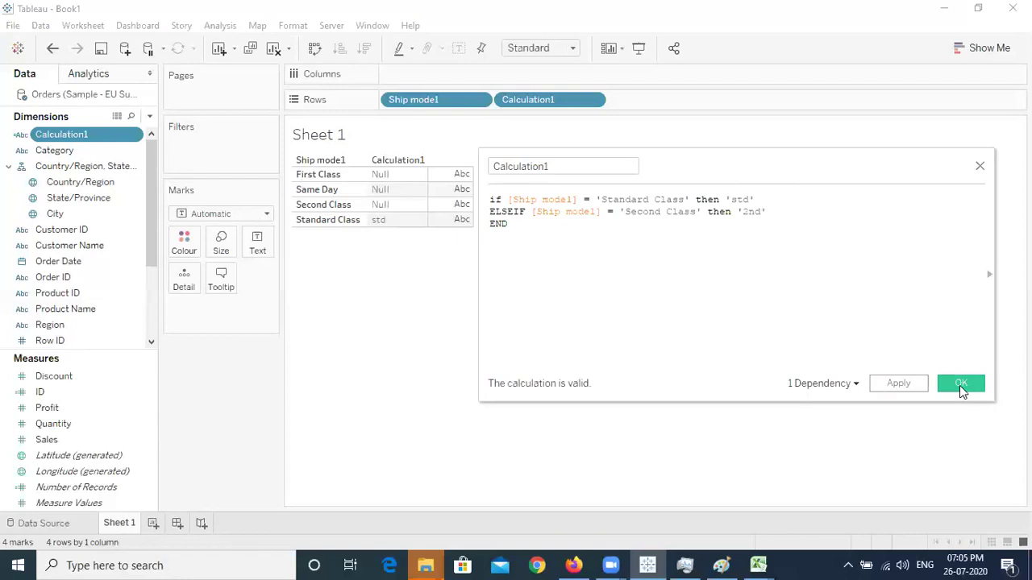
{"action": "left_click", "coordinate": [451, 258]}
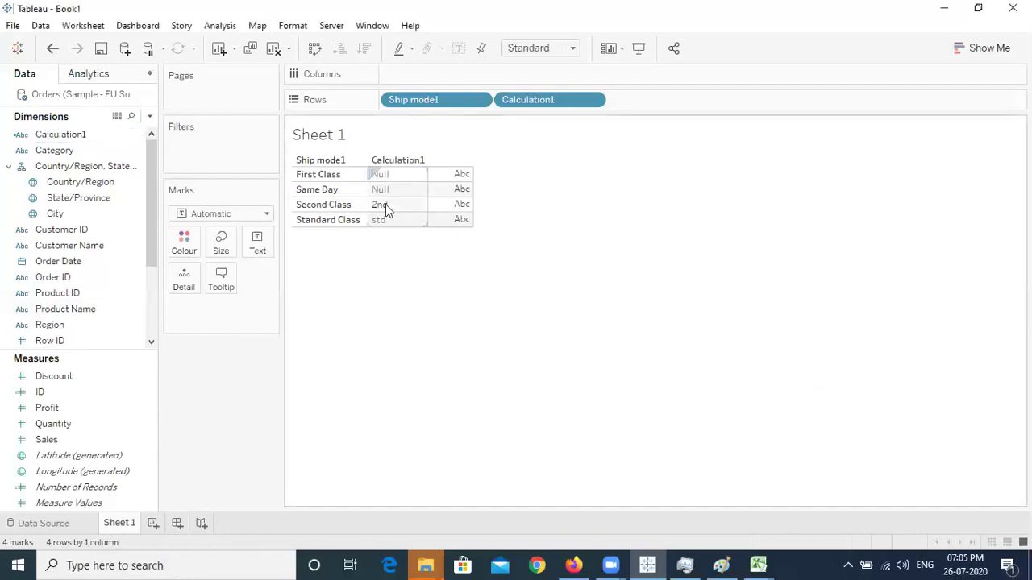
Step: Remove Ship mode1 from Rows and review the formatting options of the Calculation1 field label
{"action": "left_click_drag", "start_coordinate": [430, 100], "coordinate": [501, 298]}
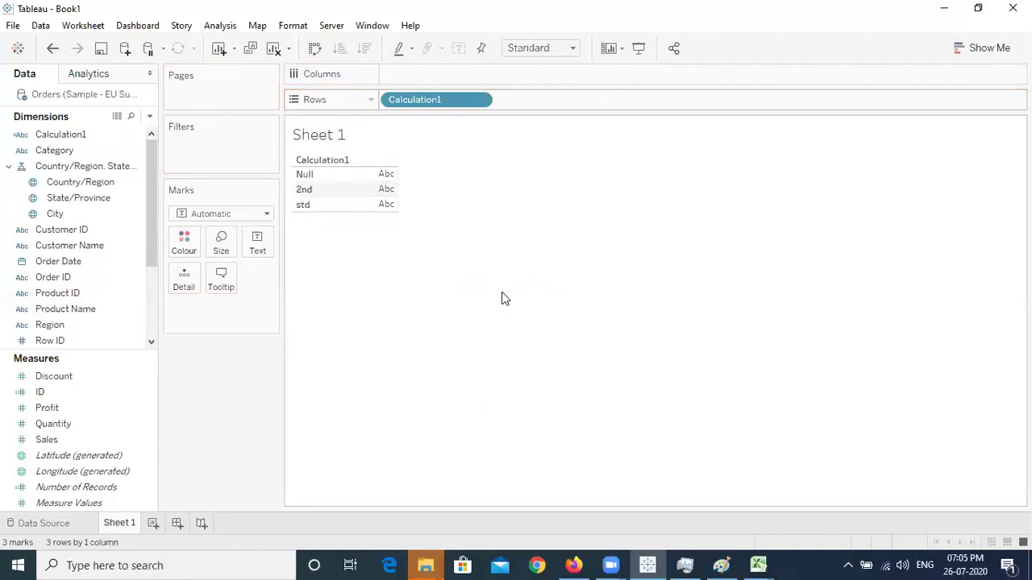
{"action": "right_click", "coordinate": [321, 164]}
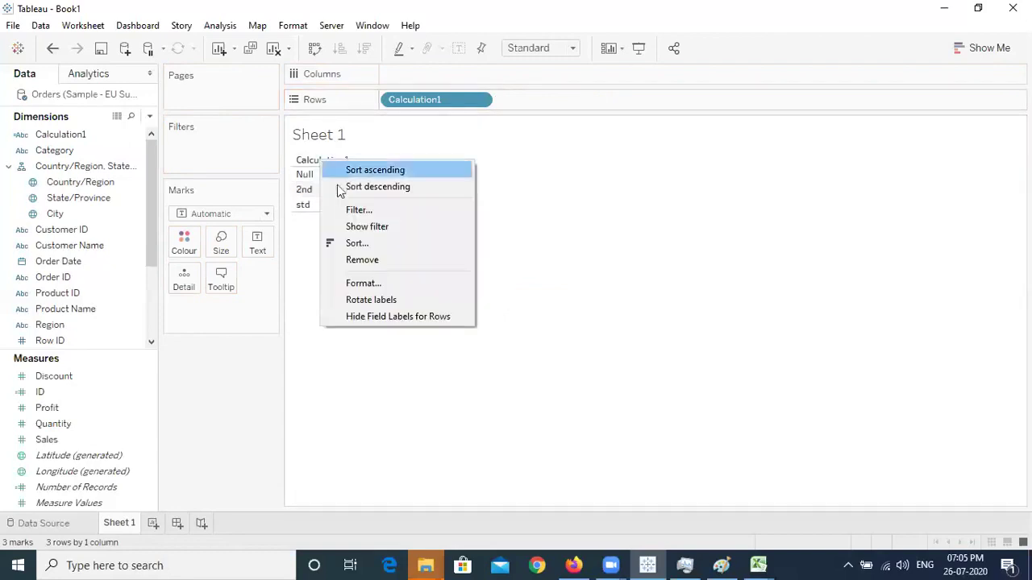
{"action": "left_click", "coordinate": [393, 284]}
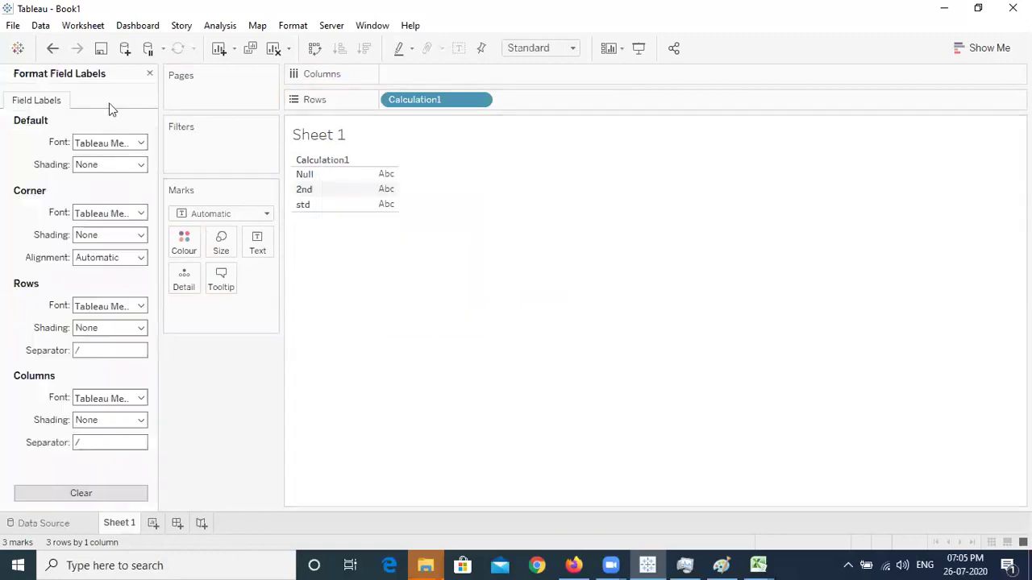
{"action": "left_click", "coordinate": [150, 74]}
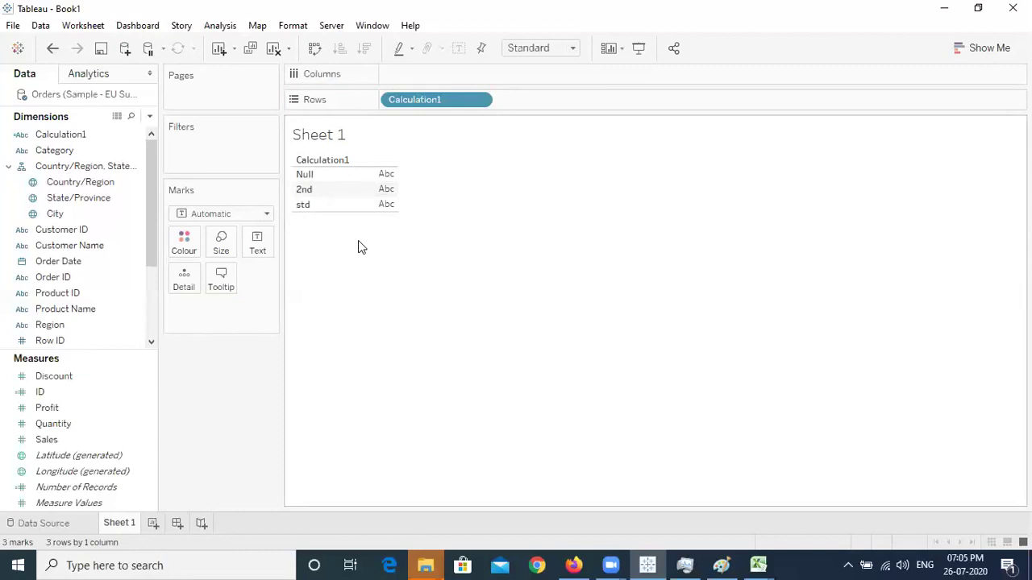
Step: Open the Show Me chart options for the Calculation1 view
{"action": "left_click", "coordinate": [955, 51]}
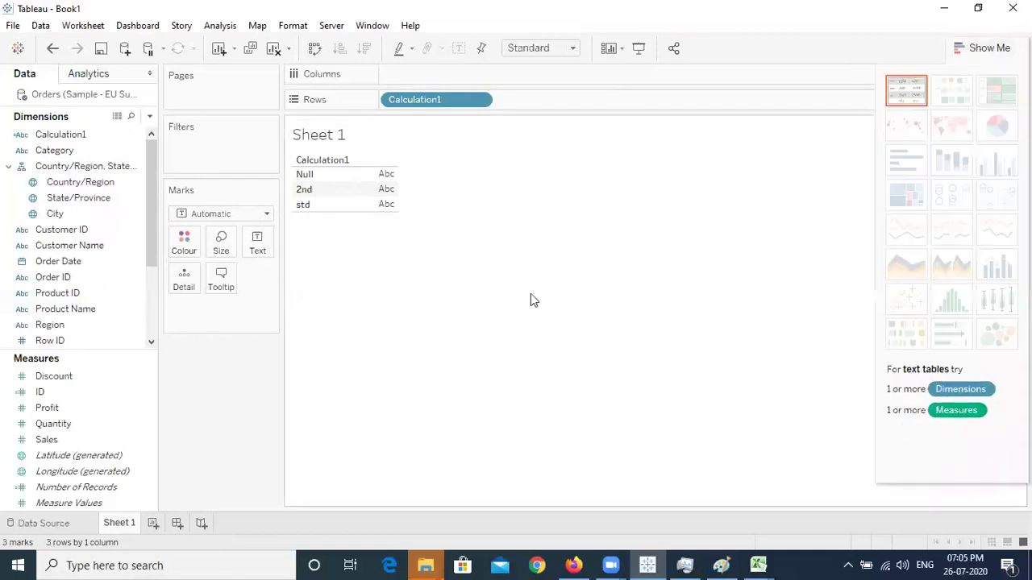
Step: Review the aliases of the Ship mode1 field on the data source page, cancel the alias editor and return to Sheet 1
{"action": "left_click", "coordinate": [975, 51]}
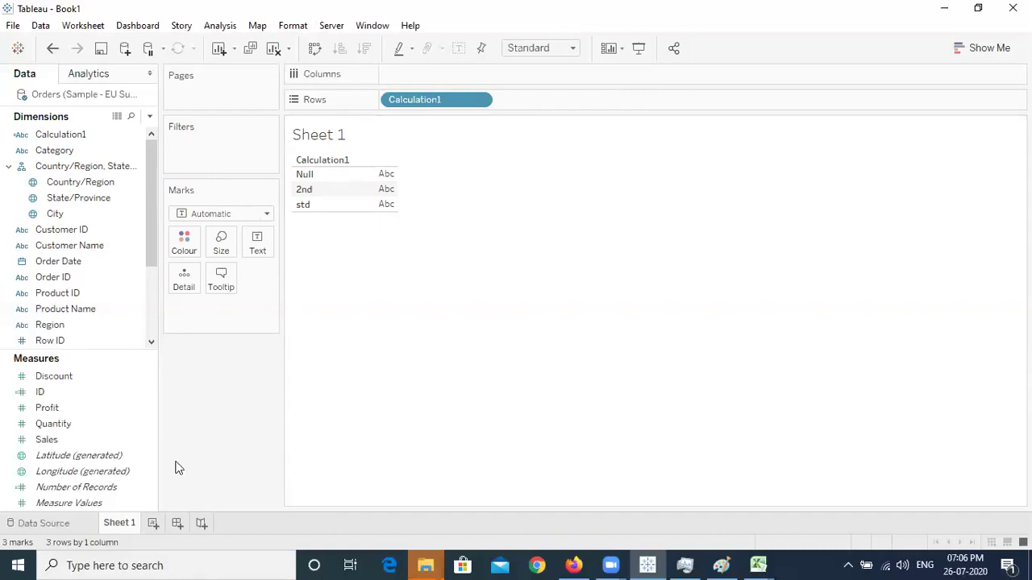
{"action": "left_click", "coordinate": [44, 528]}
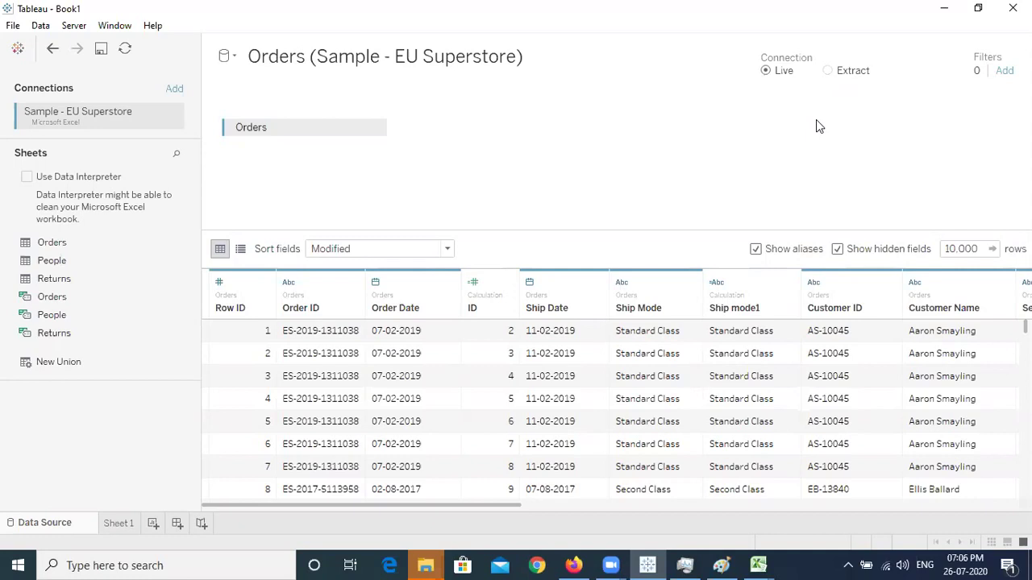
{"action": "left_click", "coordinate": [790, 282]}
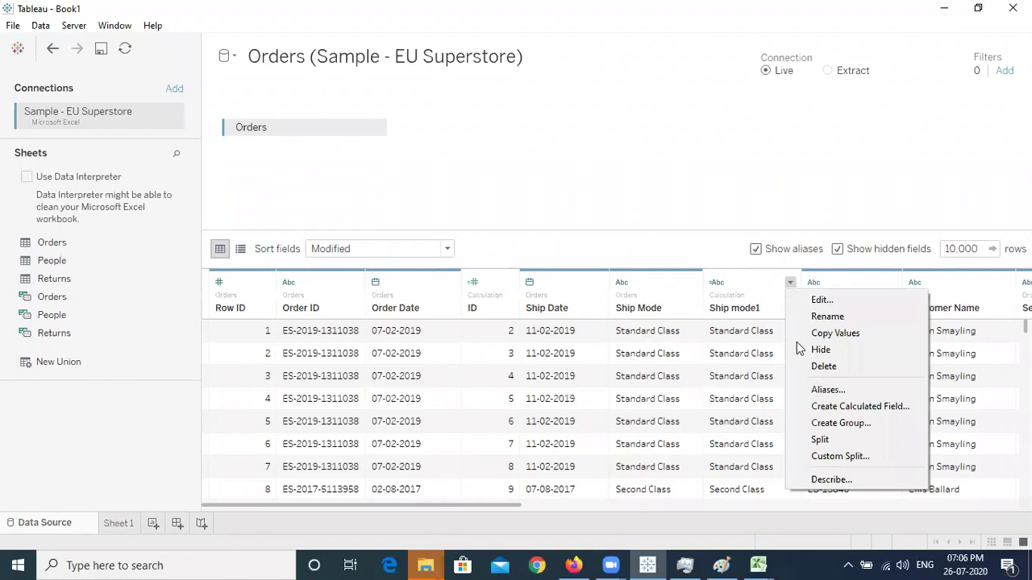
{"action": "left_click", "coordinate": [826, 391]}
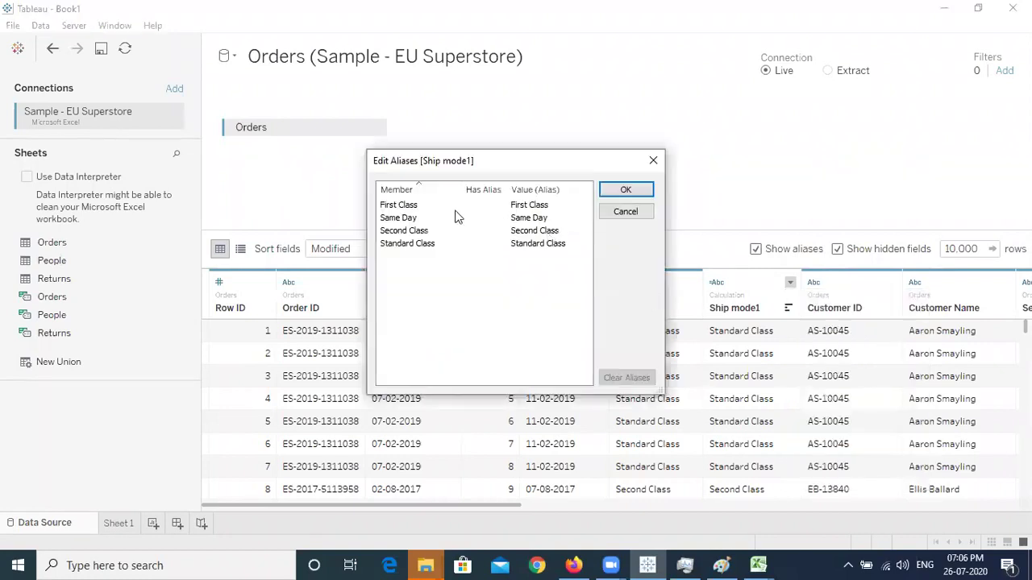
{"action": "double_click", "coordinate": [528, 205]}
{"action": "left_click", "coordinate": [624, 213]}
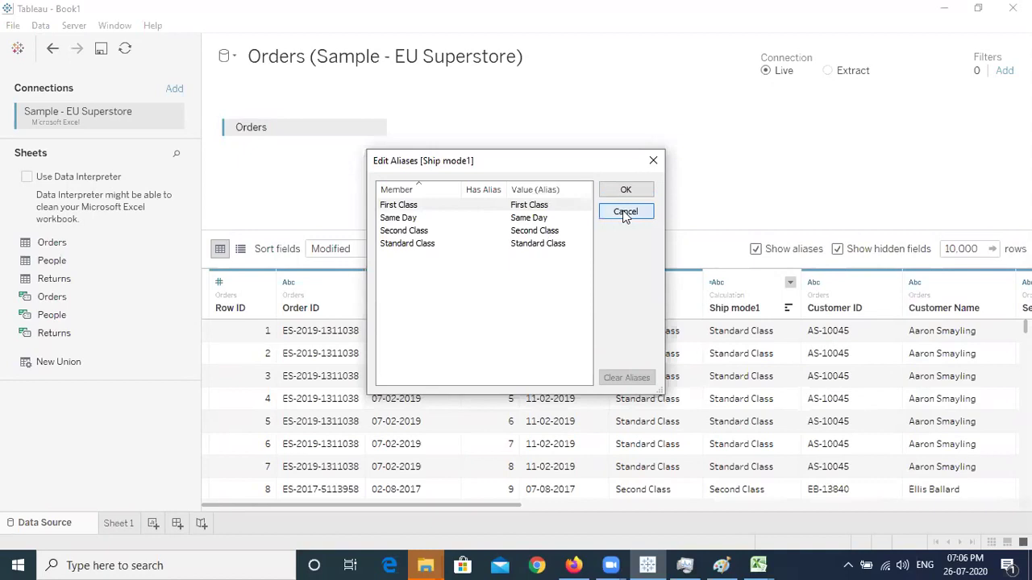
{"action": "left_click", "coordinate": [119, 524]}
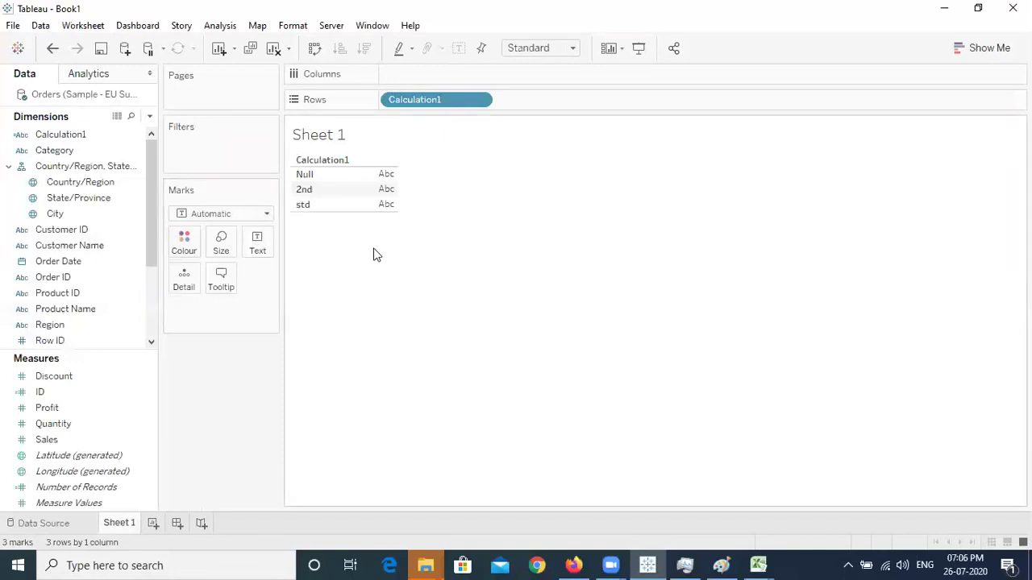
{"action": "left_click", "coordinate": [71, 522]}
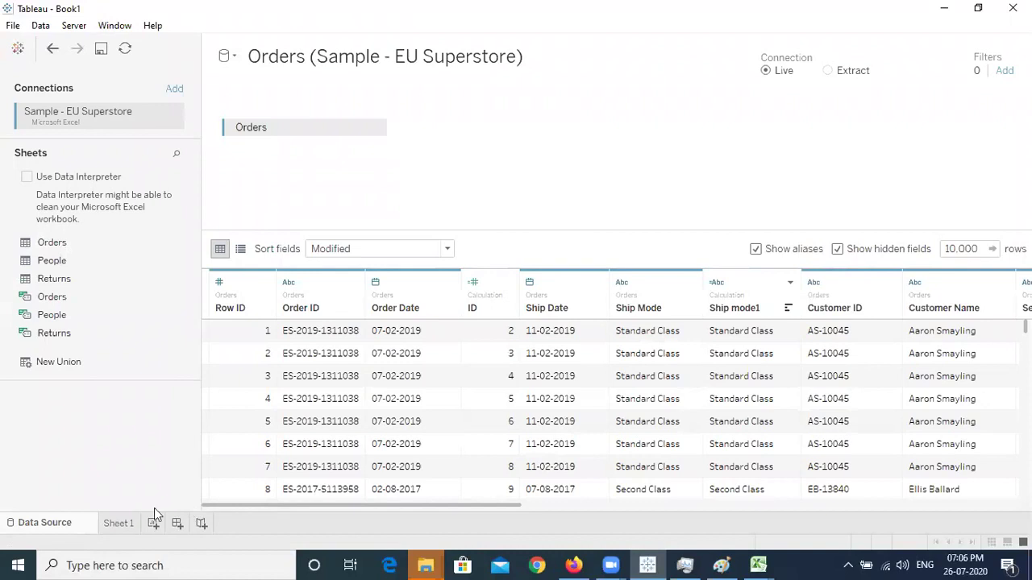
{"action": "left_click", "coordinate": [126, 524]}
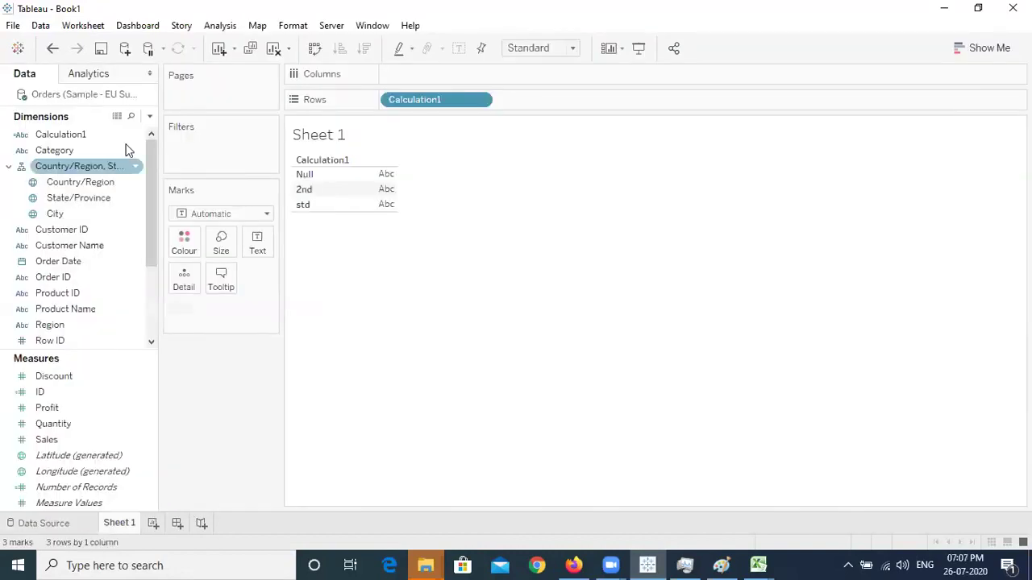
Step: Edit Calculation1 and add the line else 'Unknown' between the ELSEIF condition and END
{"action": "right_click", "coordinate": [137, 139]}
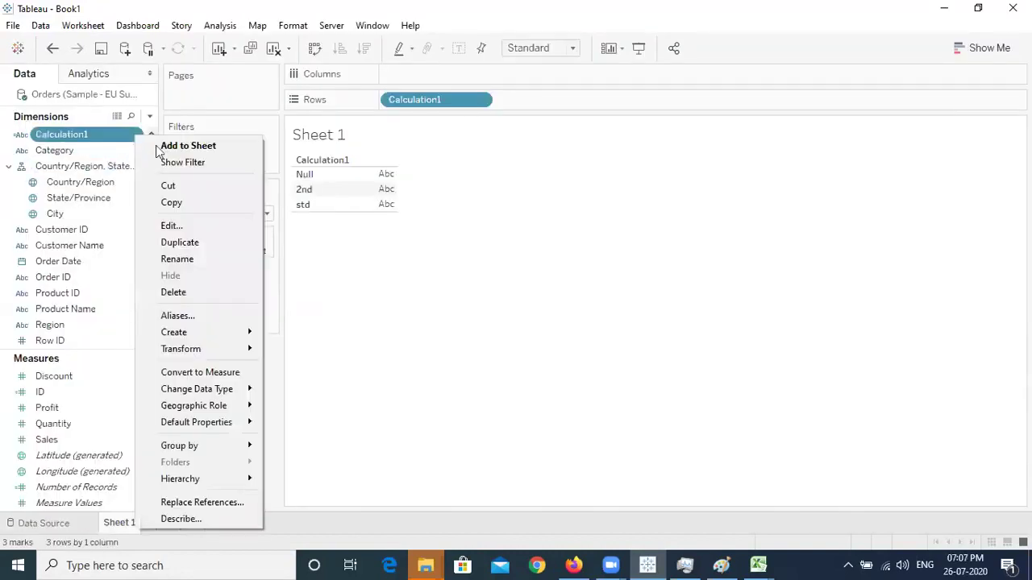
{"action": "left_click", "coordinate": [188, 226]}
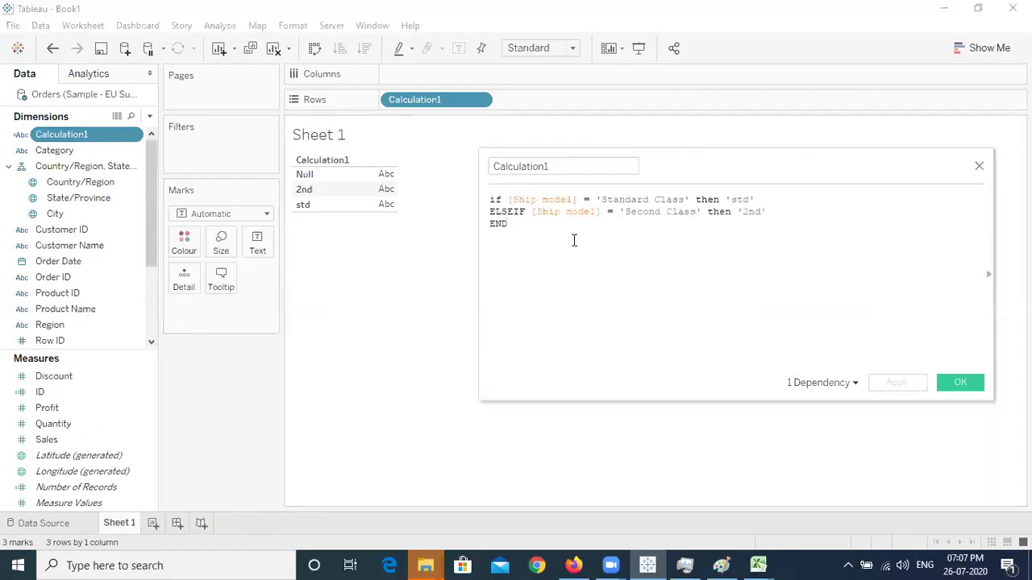
{"action": "left_click", "coordinate": [777, 214]}
{"action": "key", "text": "Return"}
{"action": "type", "text": "else "}
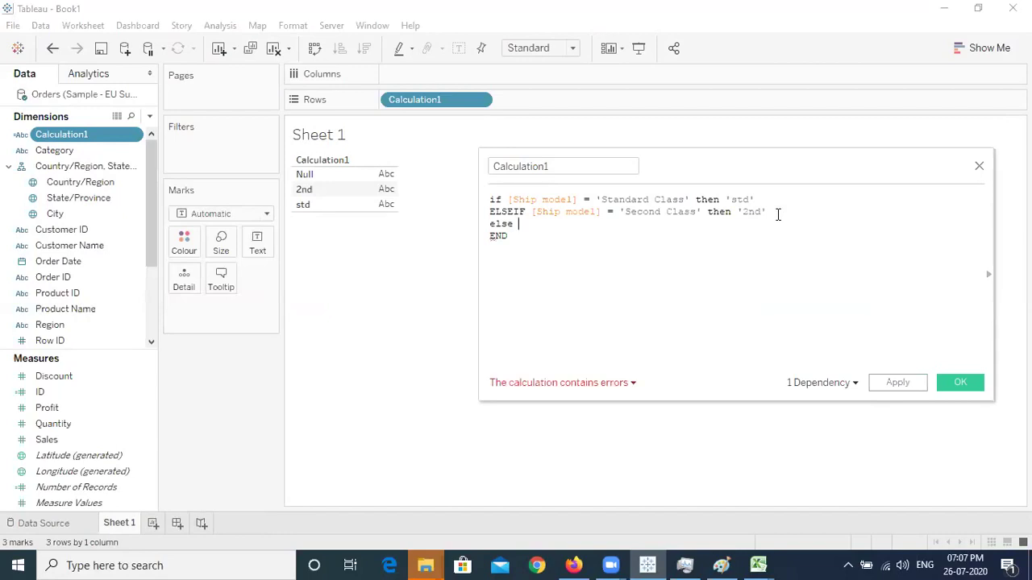
{"action": "type", "text": "'Unk"}
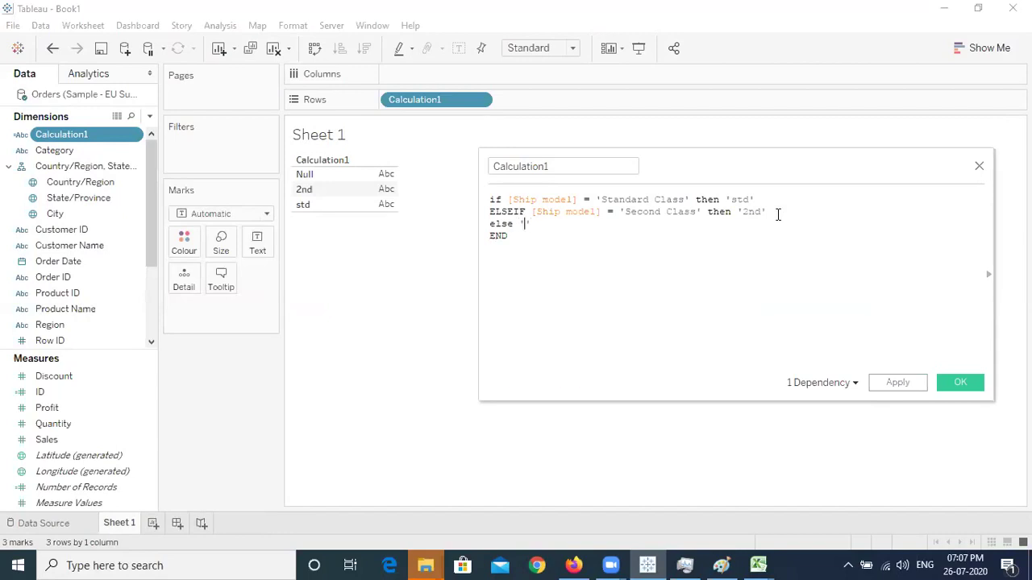
{"action": "type", "text": "nown"}
{"action": "key", "text": "BackSpace"}
{"action": "key", "text": "BackSpace"}
{"action": "key", "text": "BackSpace"}
{"action": "key", "text": "BackSpace"}
{"action": "type", "text": "nowns"}
{"action": "key", "text": "BackSpace"}
Step: Check the ELSEIF and else lines of the Calculation1 formula and save the calculation
{"action": "left_click", "coordinate": [666, 212]}
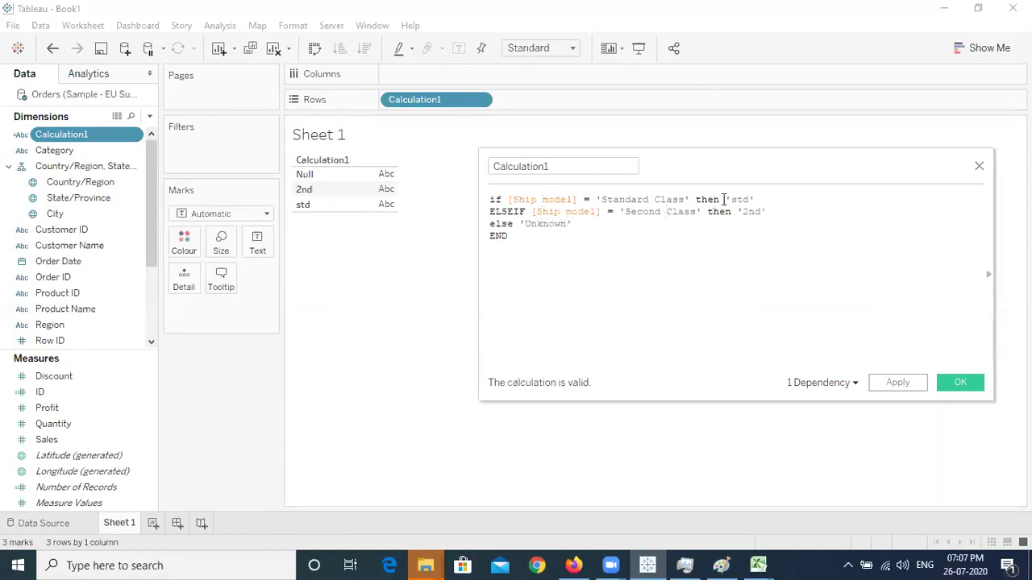
{"action": "left_click", "coordinate": [778, 213]}
{"action": "left_click_drag", "start_coordinate": [490, 212], "coordinate": [589, 237]}
{"action": "left_click", "coordinate": [589, 237]}
{"action": "left_click", "coordinate": [959, 384]}
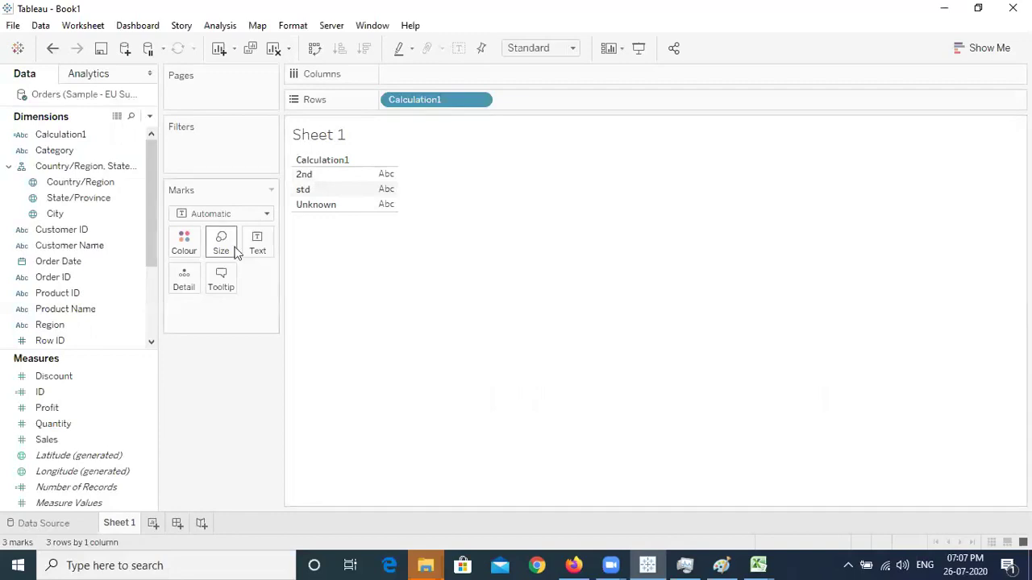
Step: Create and save a new calculated field with the formula INDEX()
{"action": "left_click", "coordinate": [72, 151]}
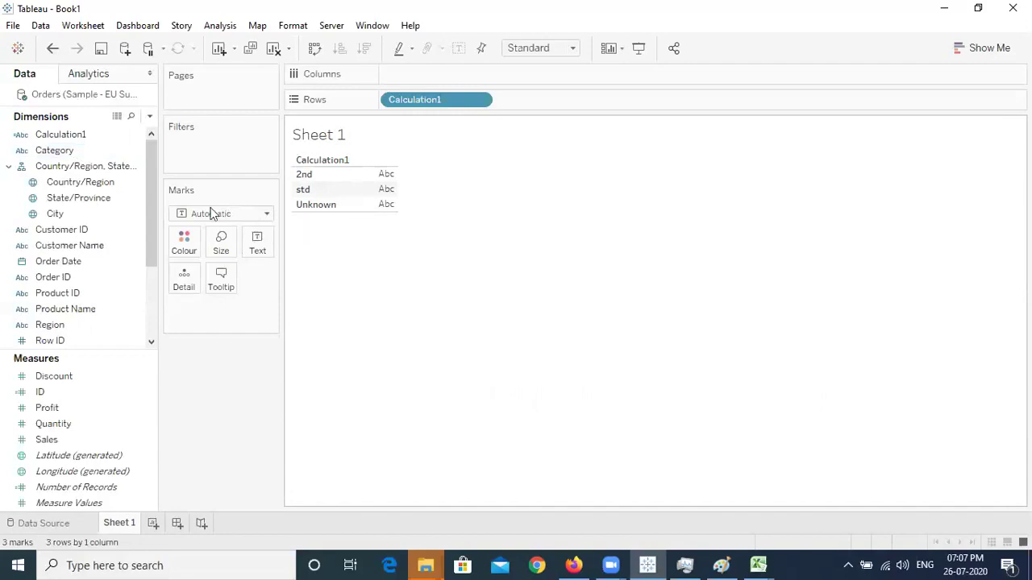
{"action": "left_click", "coordinate": [150, 121]}
{"action": "left_click", "coordinate": [129, 134]}
{"action": "left_click", "coordinate": [538, 243]}
{"action": "type", "text": "index"}
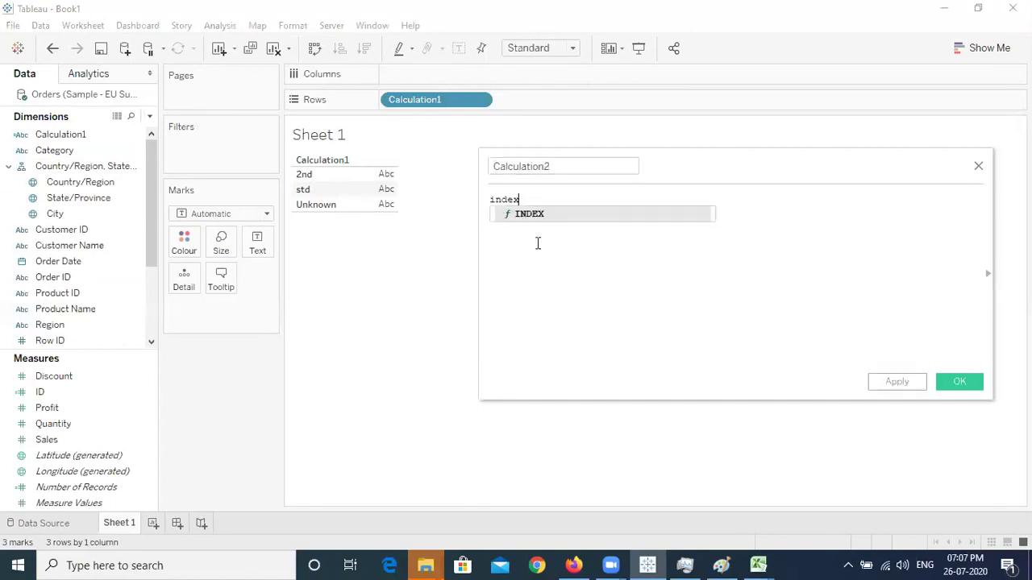
{"action": "key", "text": "Return"}
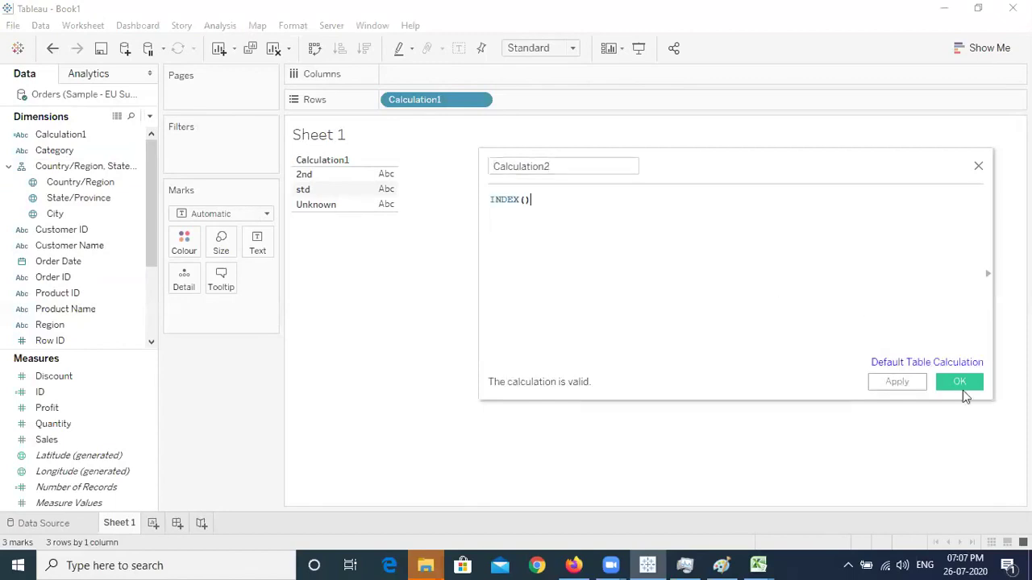
{"action": "left_click", "coordinate": [961, 384]}
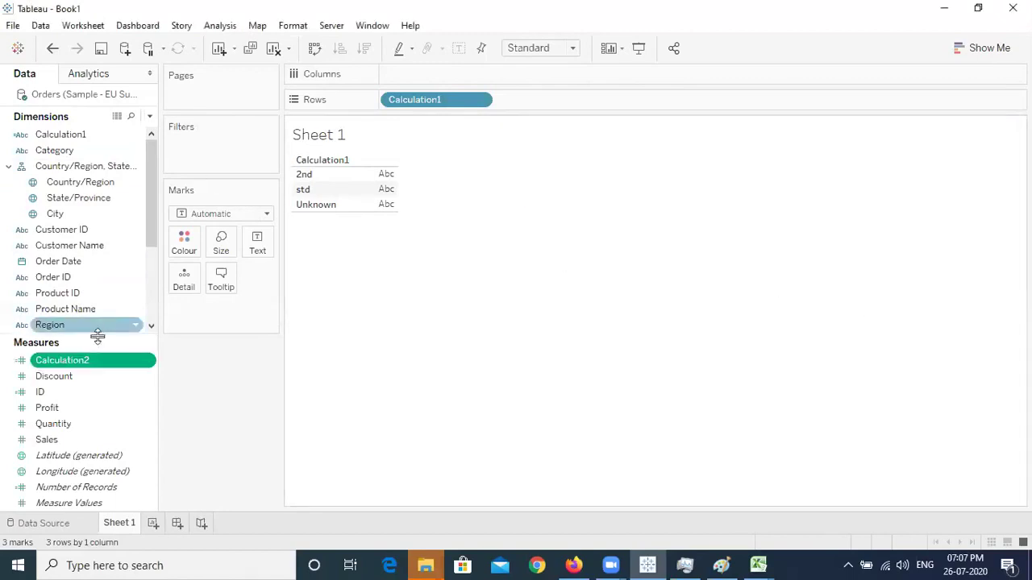
Step: Add Calculation2 to Rows after Calculation1 and convert the view to a text table
{"action": "mouse_move", "coordinate": [94, 362]}
{"action": "left_mouse_down"}
{"action": "mouse_move", "coordinate": [325, 203]}
{"action": "mouse_move", "coordinate": [524, 100]}
{"action": "left_mouse_up"}
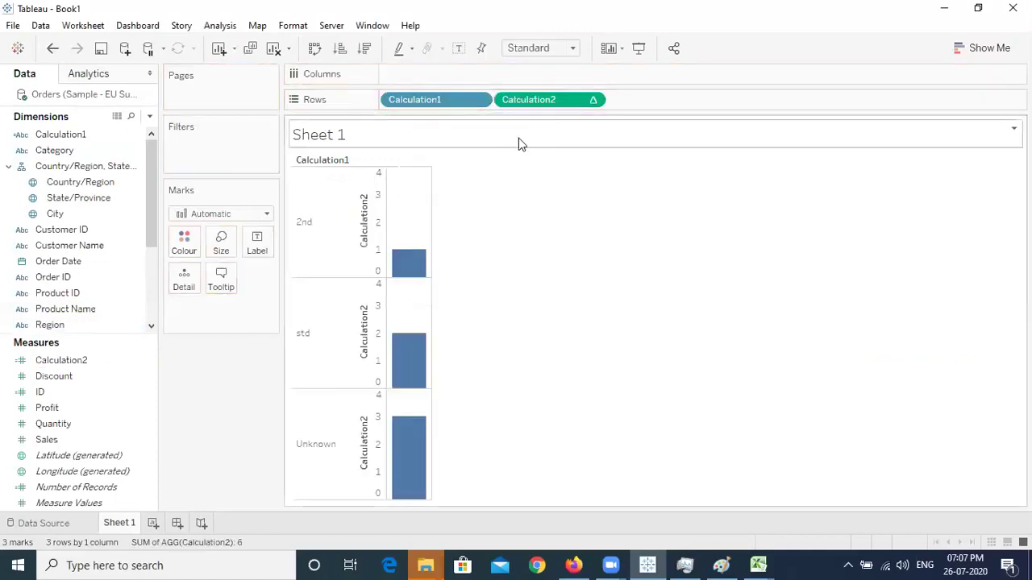
{"action": "left_click", "coordinate": [983, 47]}
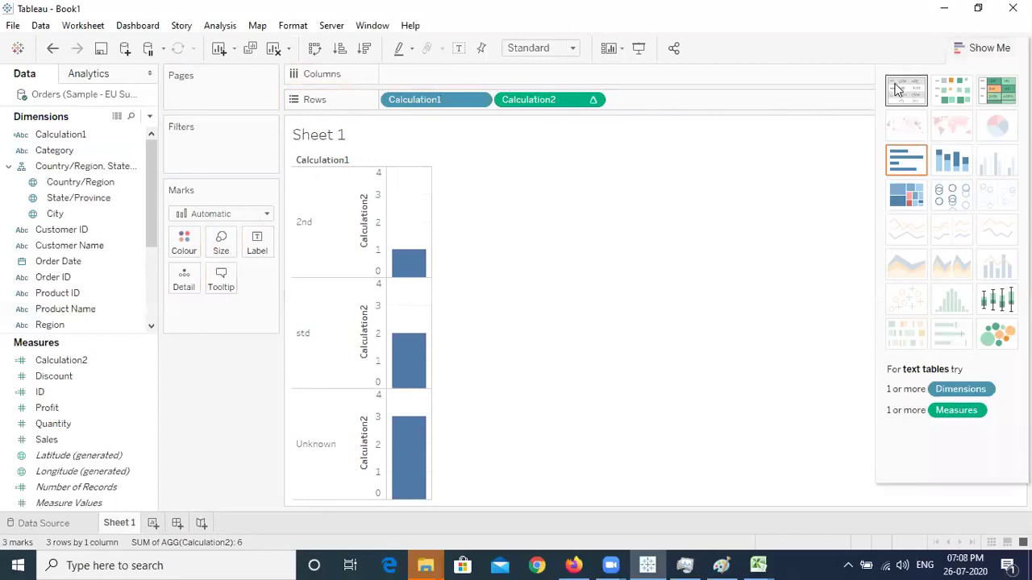
{"action": "left_click", "coordinate": [905, 89]}
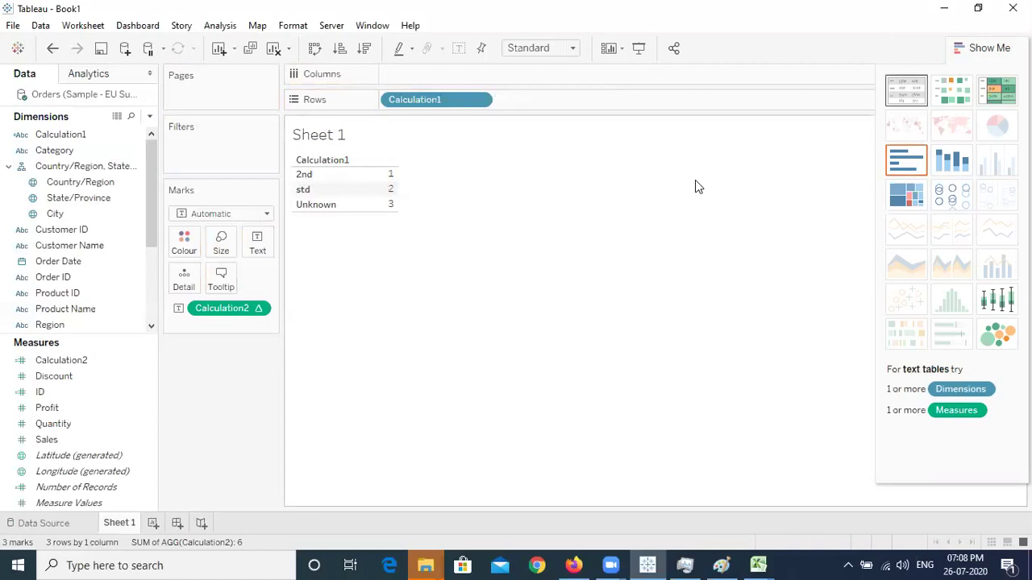
{"action": "left_click", "coordinate": [981, 52]}
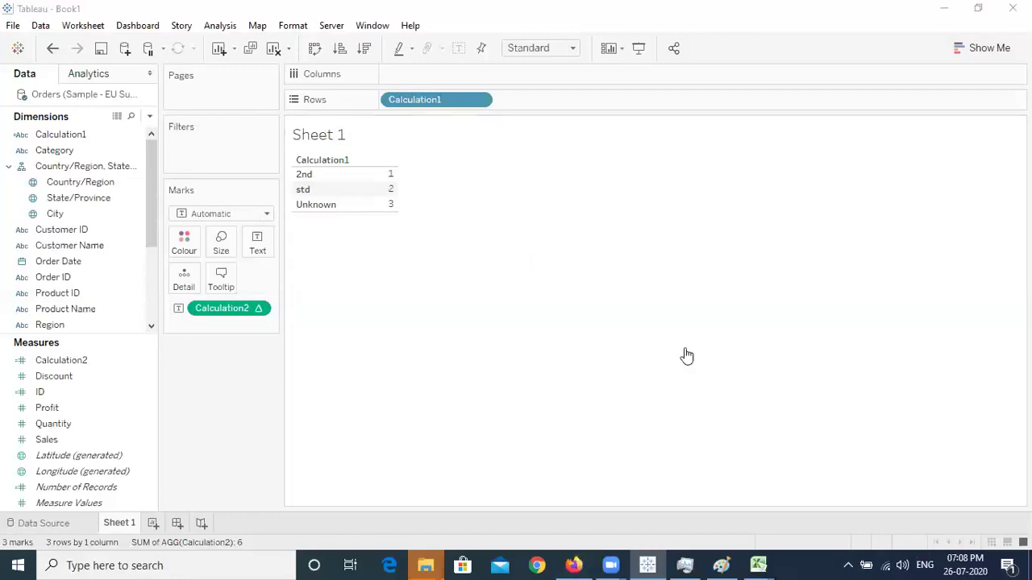
Step: Switch to Firefox and open a new browser tab
{"action": "key", "text": "alt+Tab"}
{"action": "key", "text": "ctrl+t"}
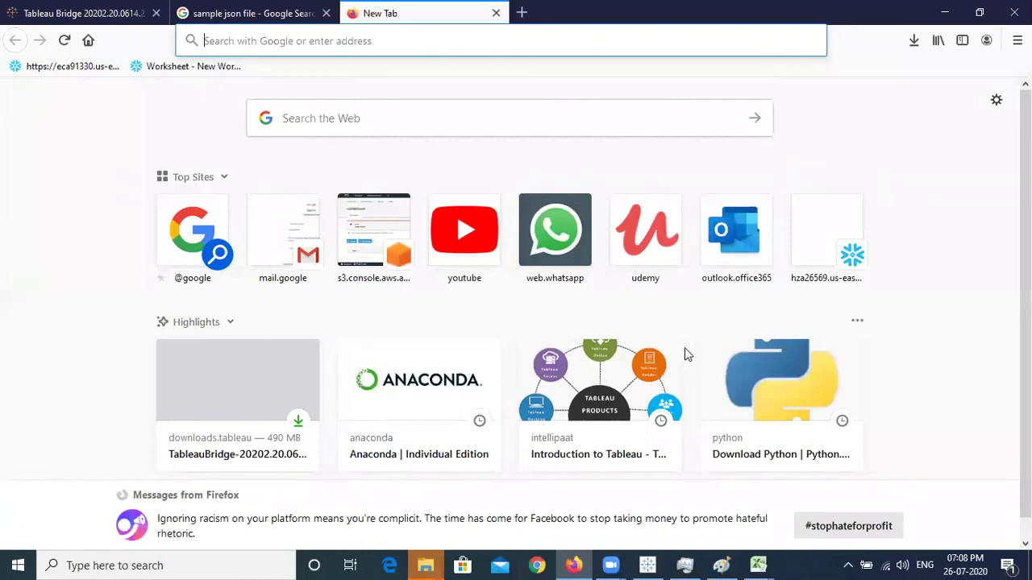
{"action": "type", "text": "tablea"}
{"action": "key", "text": "BackSpace"}
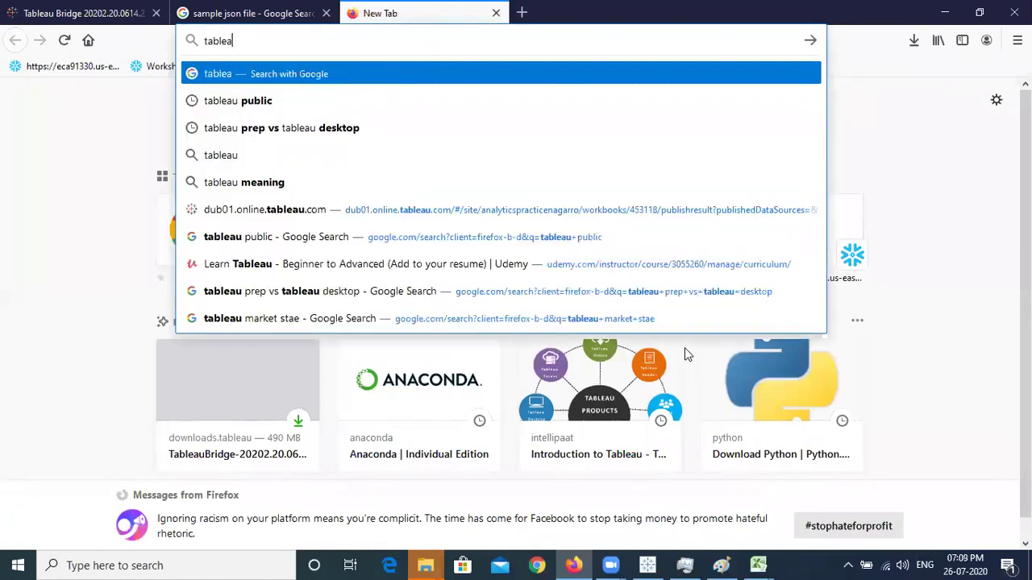
{"action": "key", "text": "BackSpace"}
{"action": "key", "text": "BackSpace"}
{"action": "key", "text": "BackSpace"}
{"action": "key", "text": "BackSpace"}
{"action": "key", "text": "BackSpace"}
{"action": "key", "text": "BackSpace"}
Step: Search the web for download tableau
{"action": "type", "text": "d"}
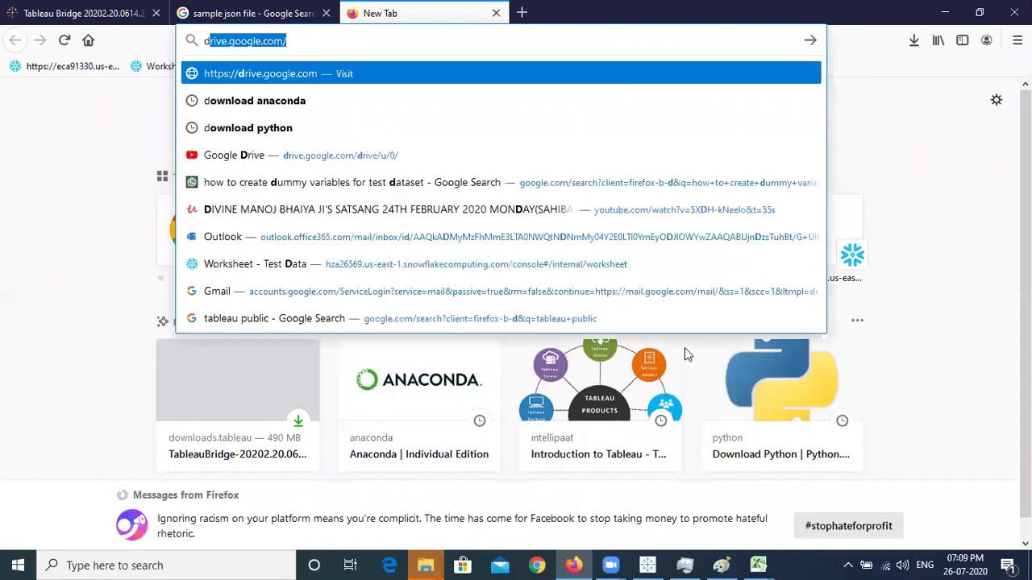
{"action": "type", "text": "ownload tableau"}
{"action": "key", "text": "Return"}
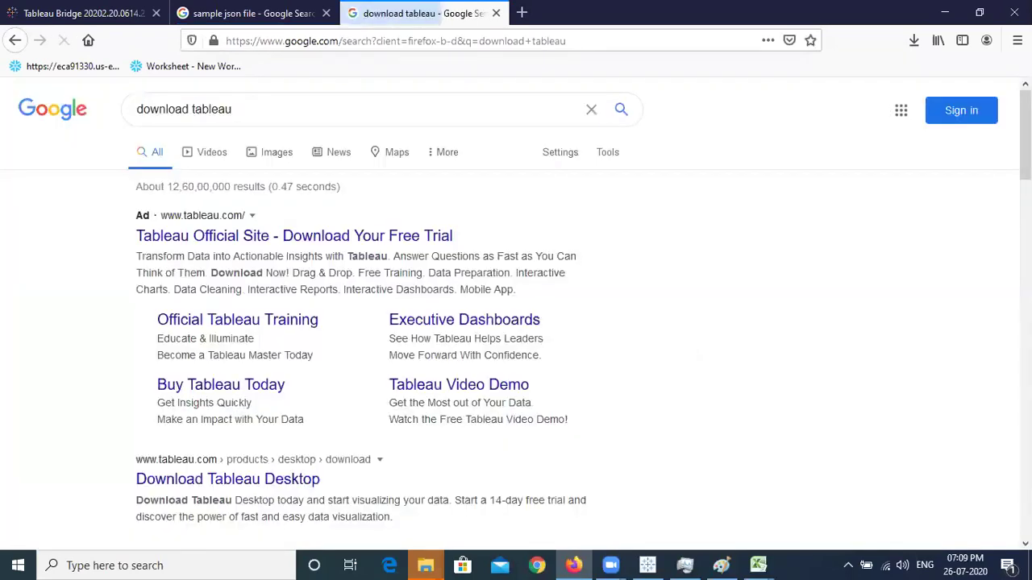
Step: Open the Download Tableau Desktop search result from tableau.com in a new tab and switch to it
{"action": "scroll", "coordinate": [215, 329], "scroll_direction": "down", "scroll_amount": 3}
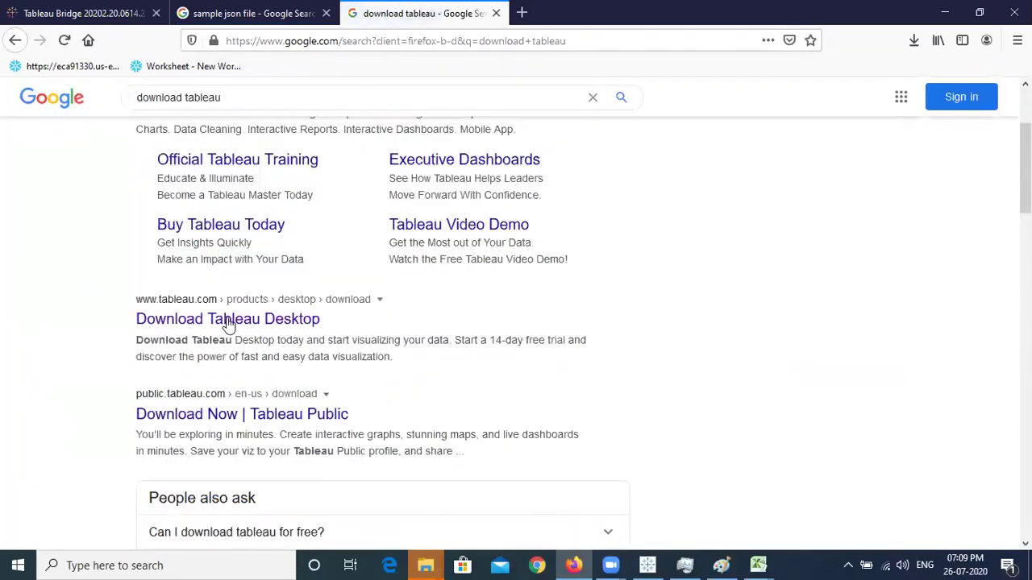
{"action": "left_click", "coordinate": [285, 91]}
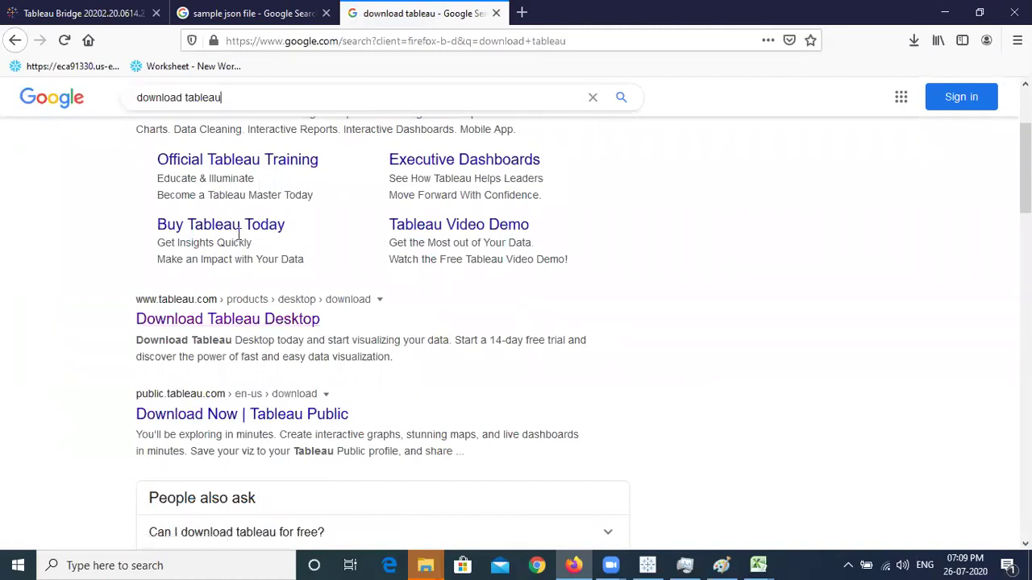
{"action": "middle_click", "coordinate": [243, 331]}
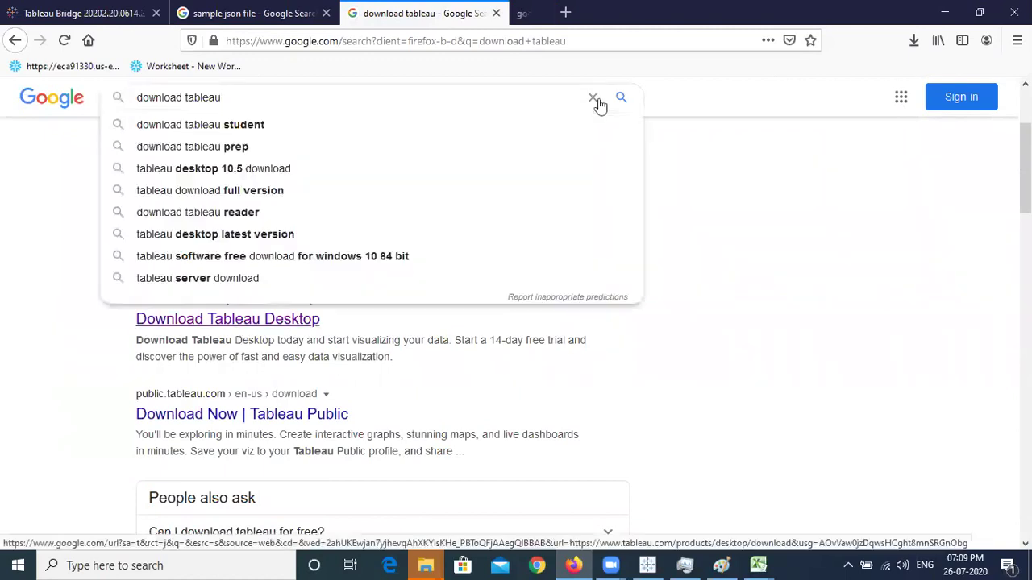
{"action": "left_click", "coordinate": [734, 96]}
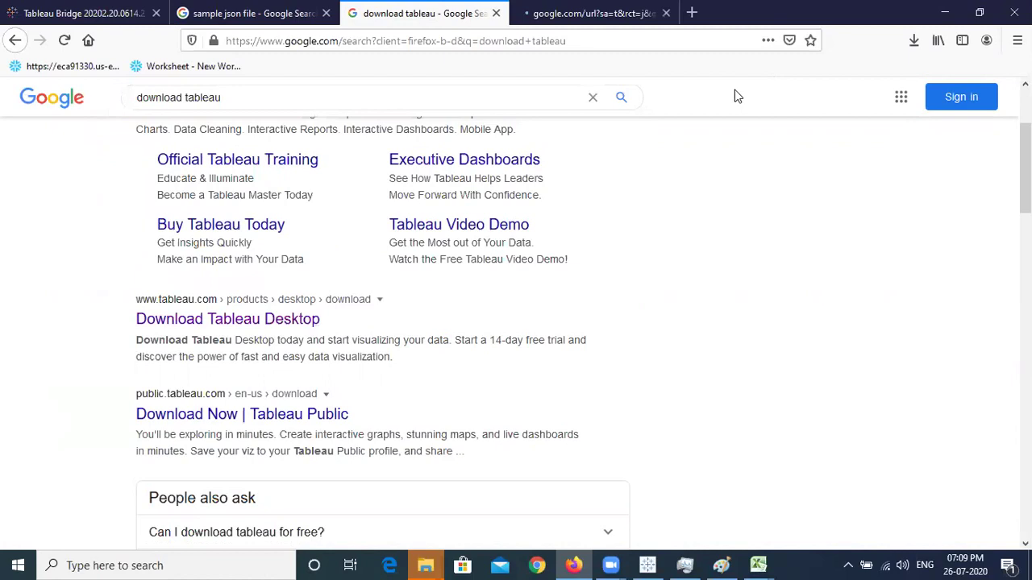
{"action": "key", "text": "ctrl+Tab"}
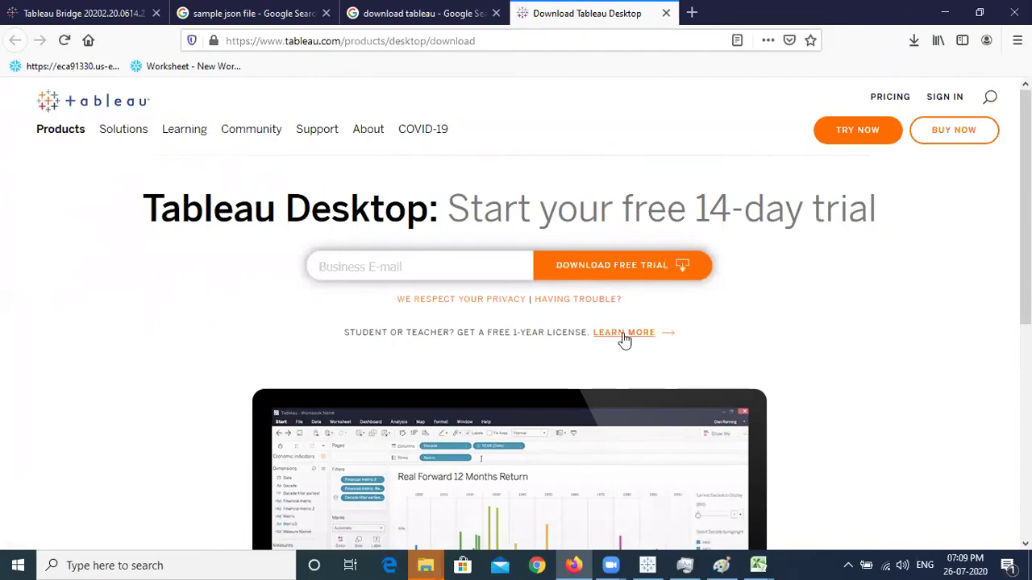
Step: Open the Learn More page about the free 1-year student or teacher license in a new tab and view it
{"action": "middle_click", "coordinate": [623, 336]}
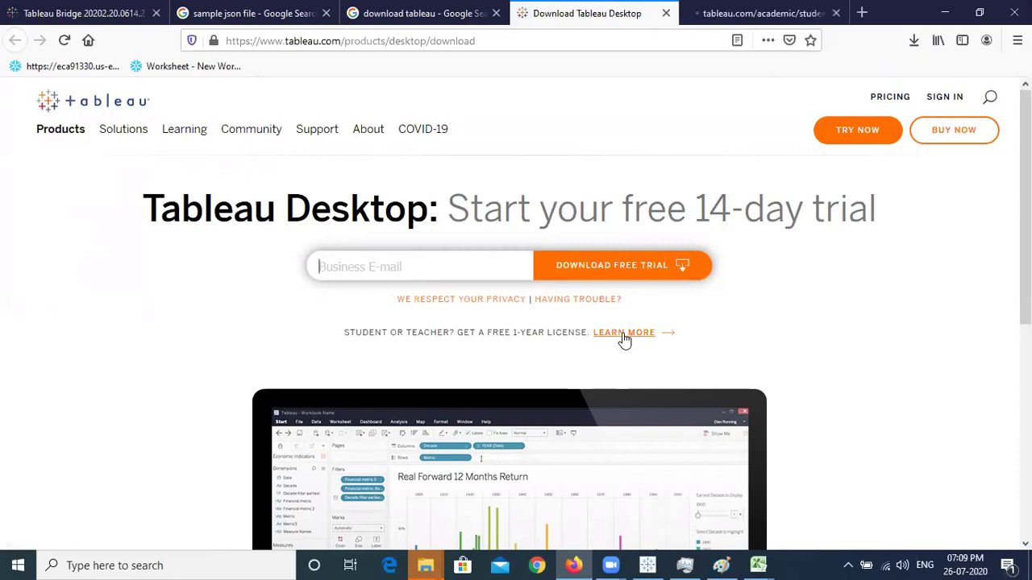
{"action": "key", "text": "ctrl+Tab"}
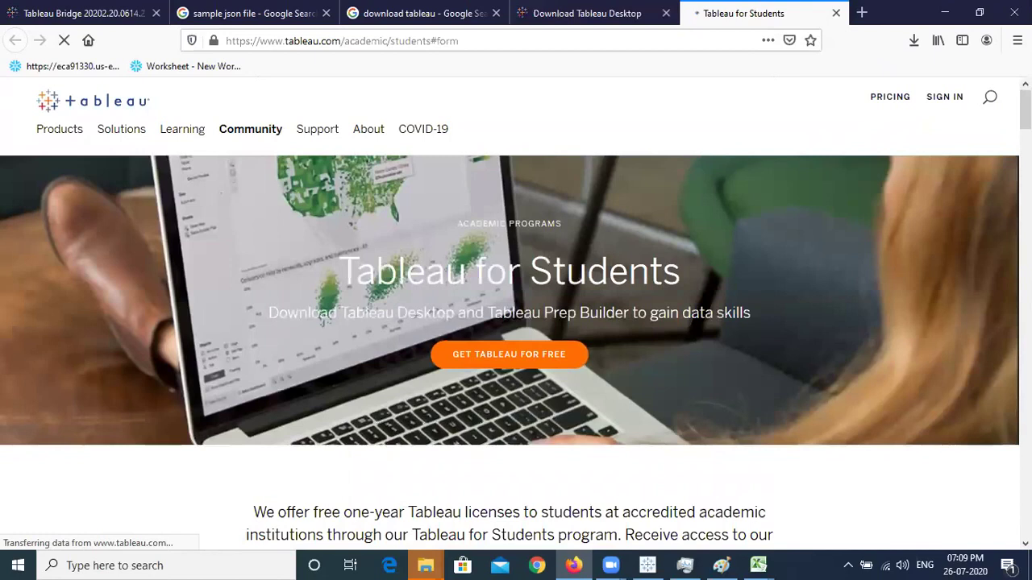
{"action": "scroll", "coordinate": [516, 313], "scroll_direction": "down", "scroll_amount": 1}
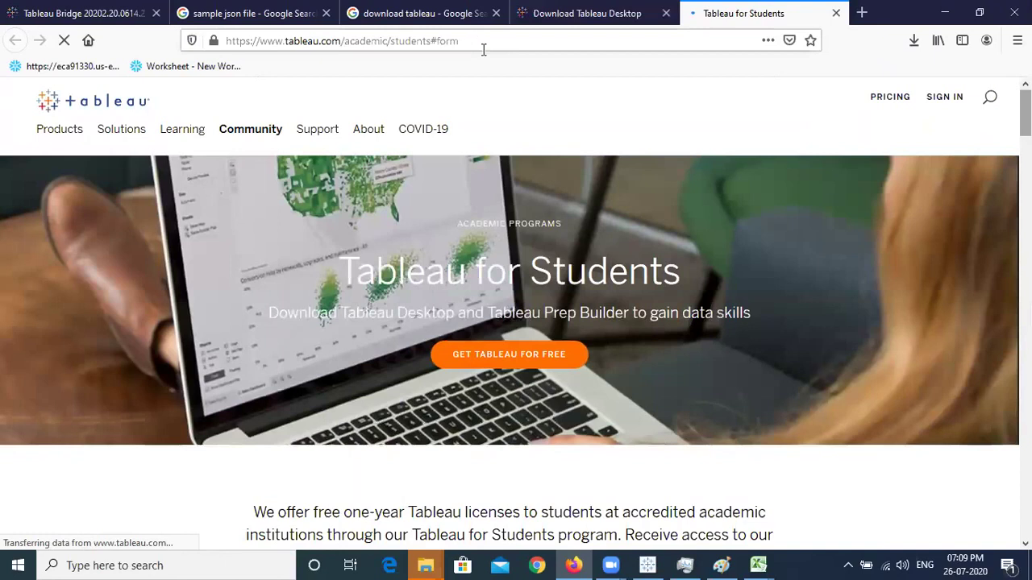
{"action": "left_click", "coordinate": [483, 50]}
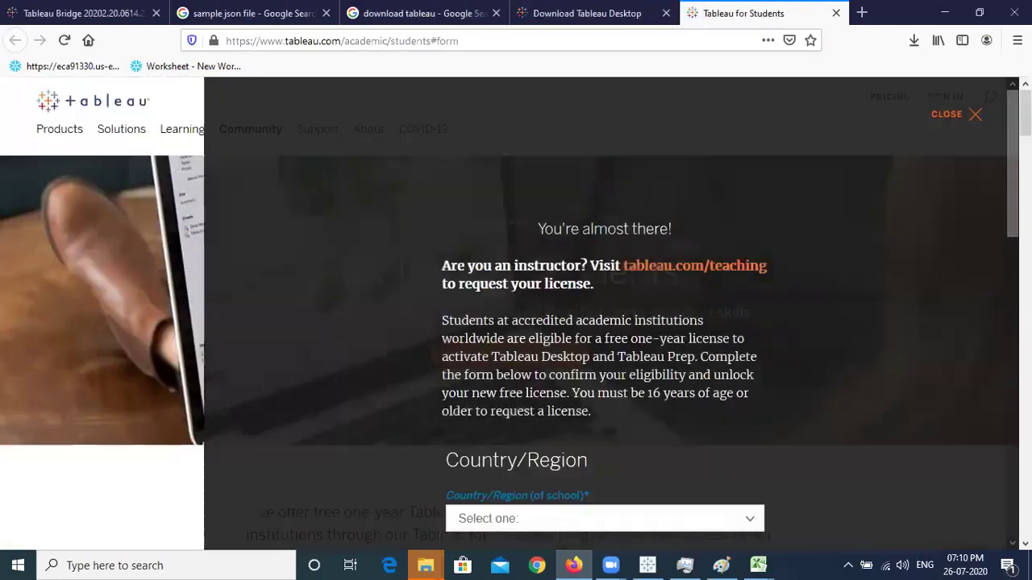
Step: Review the free student license request form, from the country and personal details to the school information and student status verification
{"action": "scroll", "coordinate": [605, 323], "scroll_direction": "down", "scroll_amount": 5}
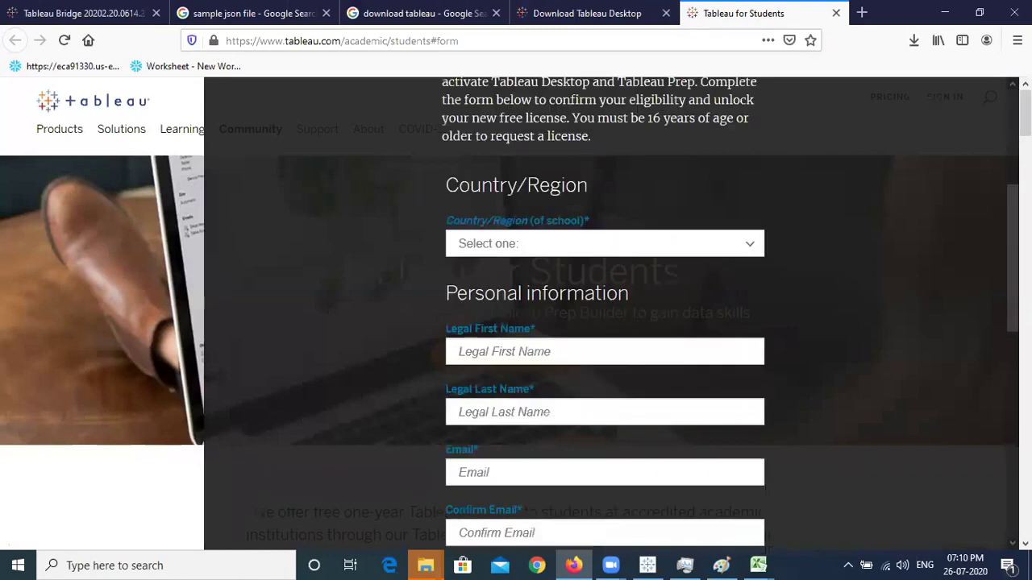
{"action": "scroll", "coordinate": [919, 346], "scroll_direction": "down", "scroll_amount": 4}
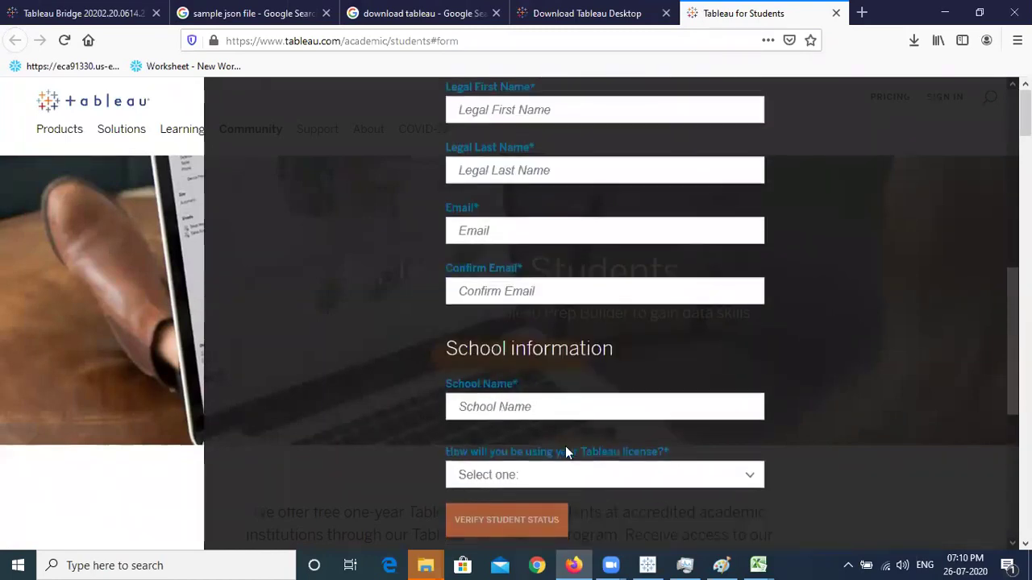
{"action": "scroll", "coordinate": [589, 408], "scroll_direction": "down", "scroll_amount": 2}
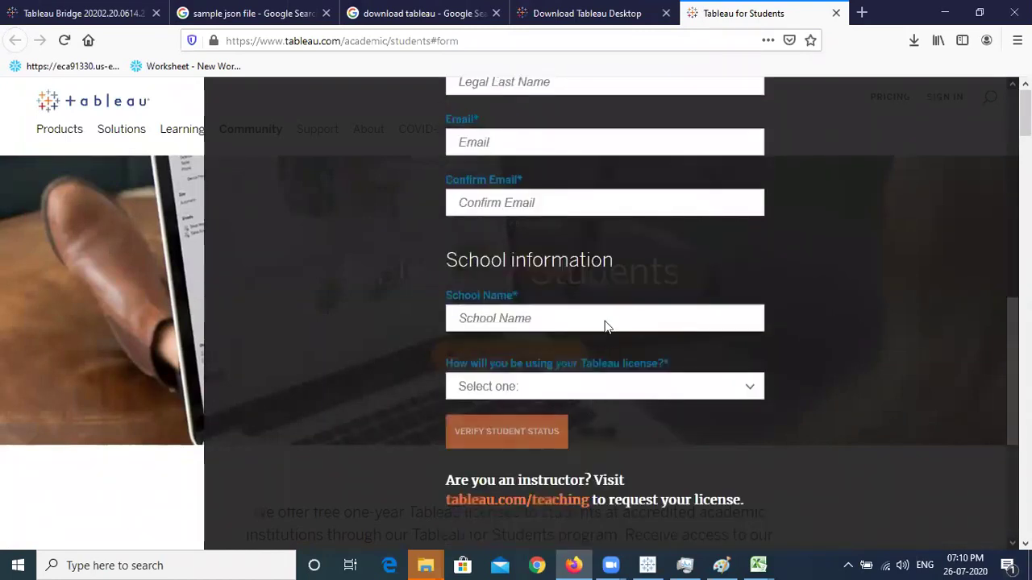
{"action": "left_click", "coordinate": [605, 320]}
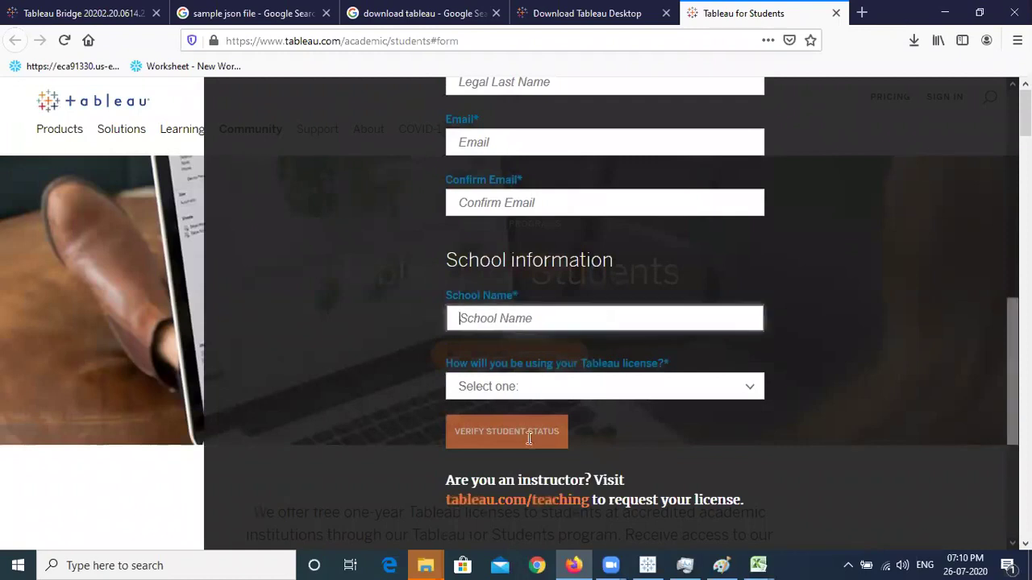
{"action": "left_click", "coordinate": [530, 435]}
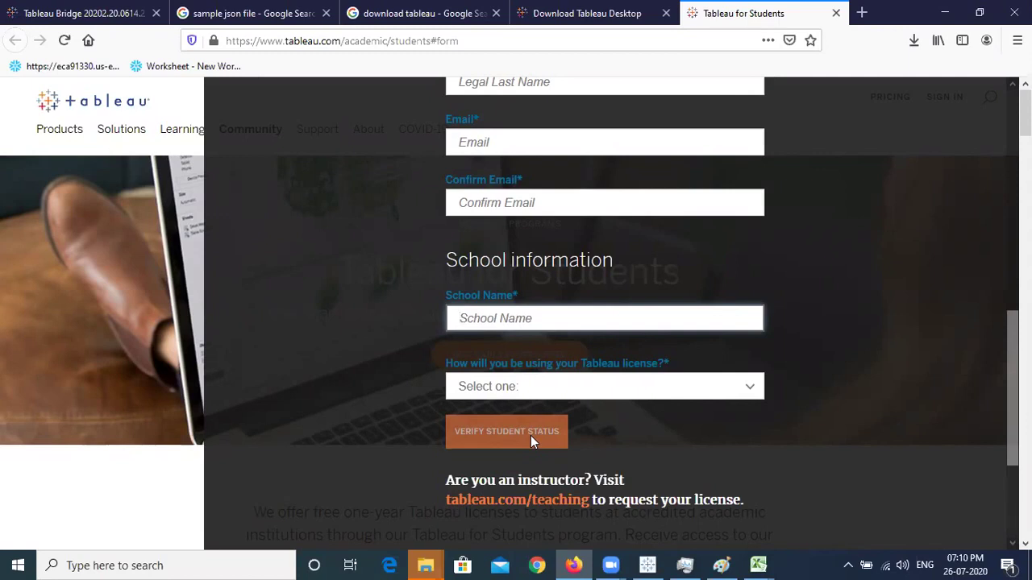
Step: Switch to Tableau, view the license expiry dates in the product key manager, and close it
{"action": "left_click", "coordinate": [647, 565]}
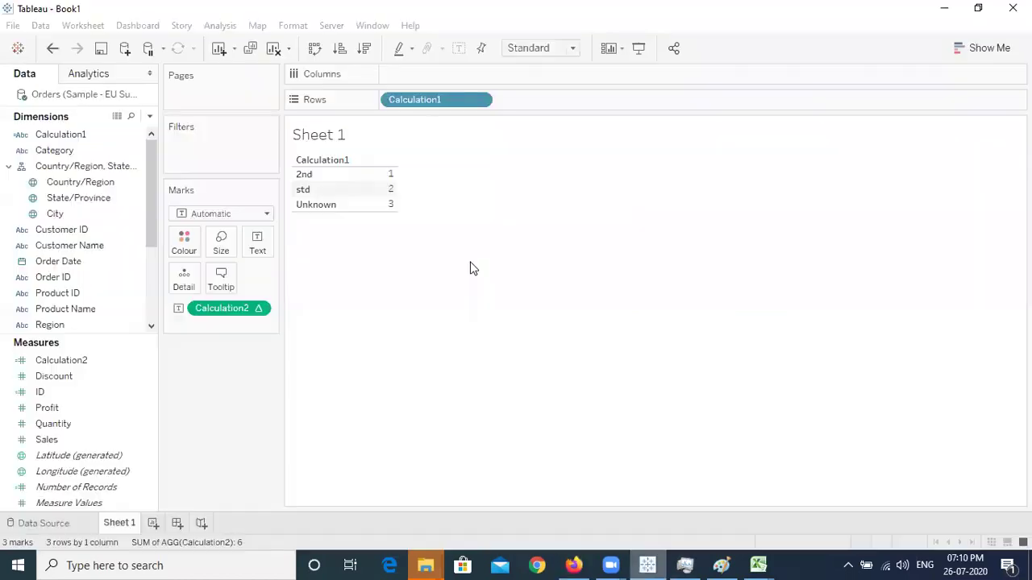
{"action": "left_click", "coordinate": [409, 25]}
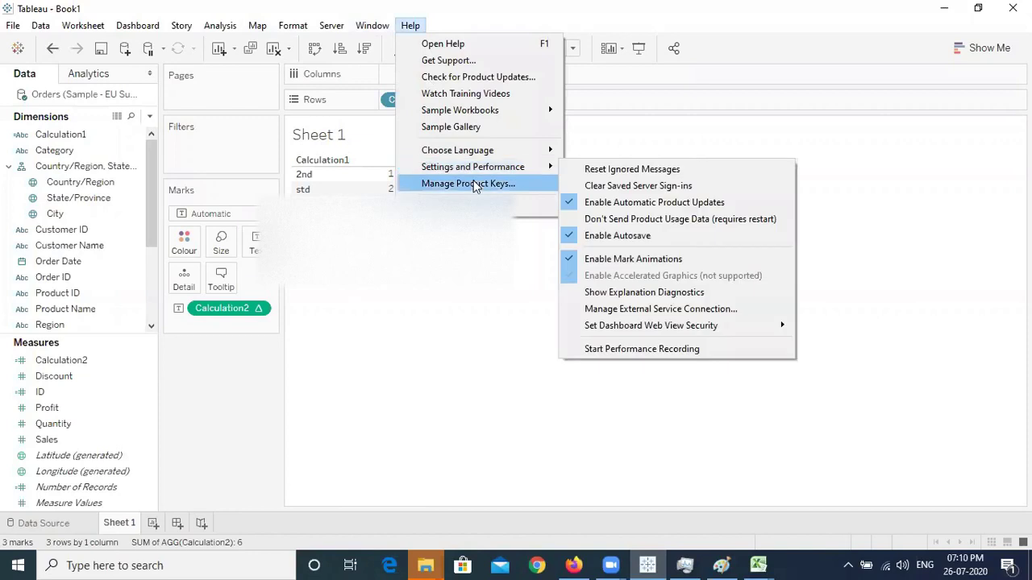
{"action": "left_click", "coordinate": [474, 184]}
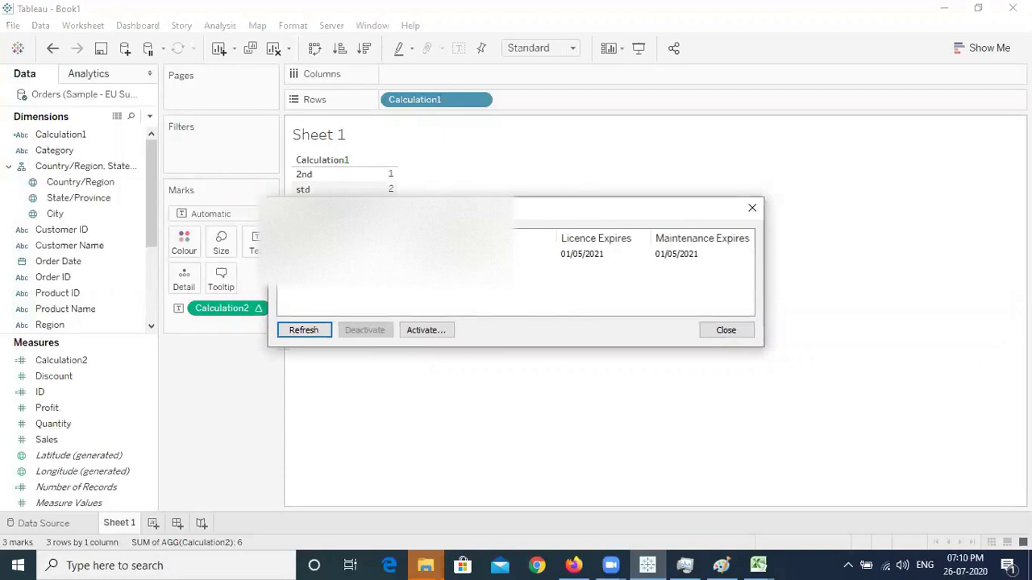
{"action": "left_click", "coordinate": [728, 330]}
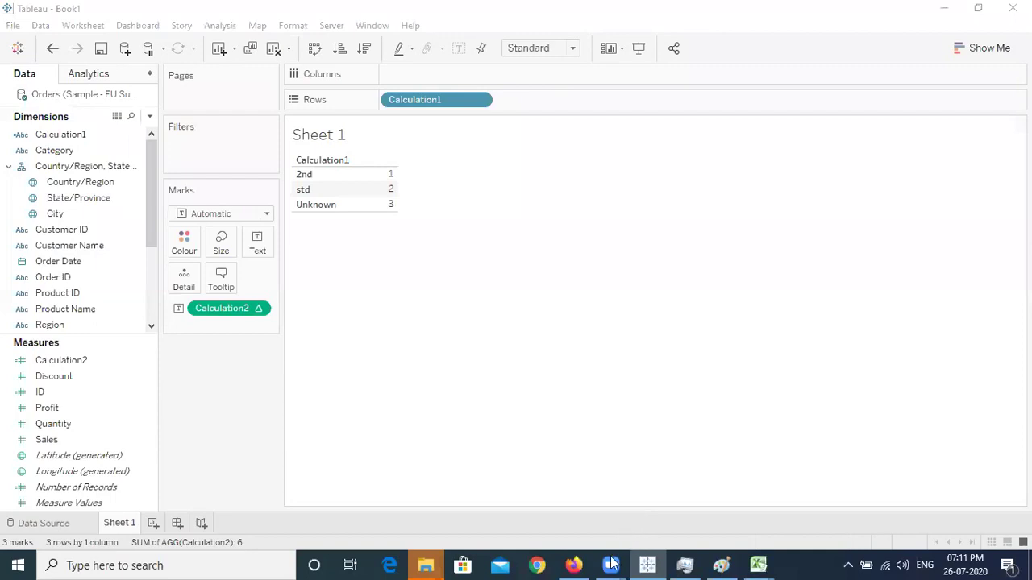
Step: Switch to the main Zoom window
{"action": "mouse_move", "coordinate": [611, 563]}
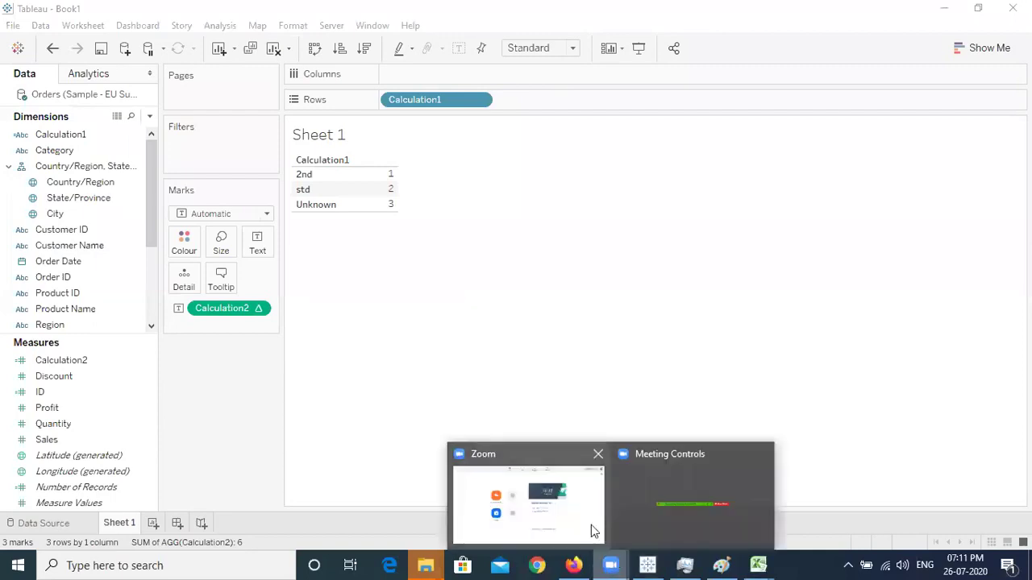
{"action": "left_click", "coordinate": [591, 524]}
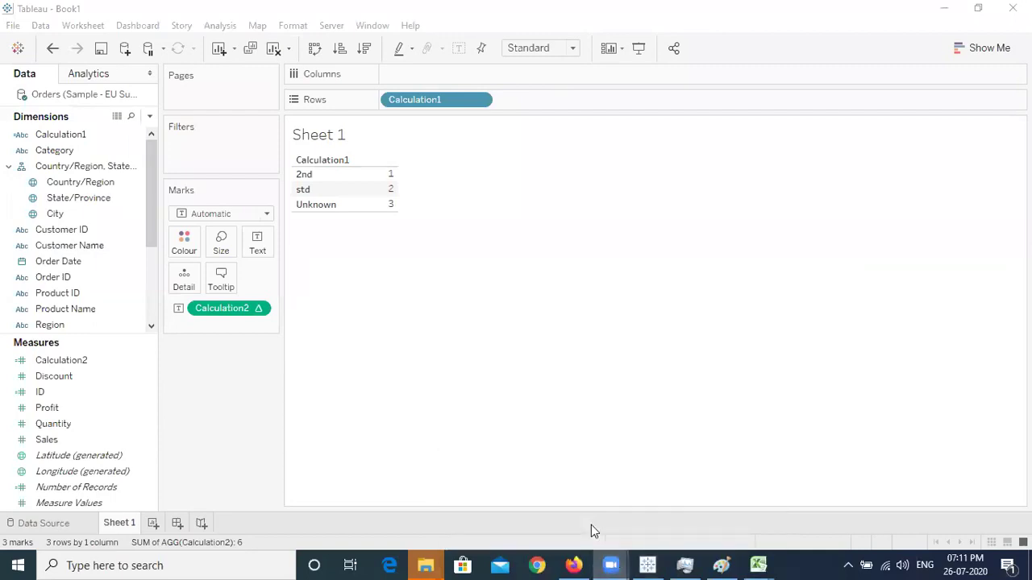